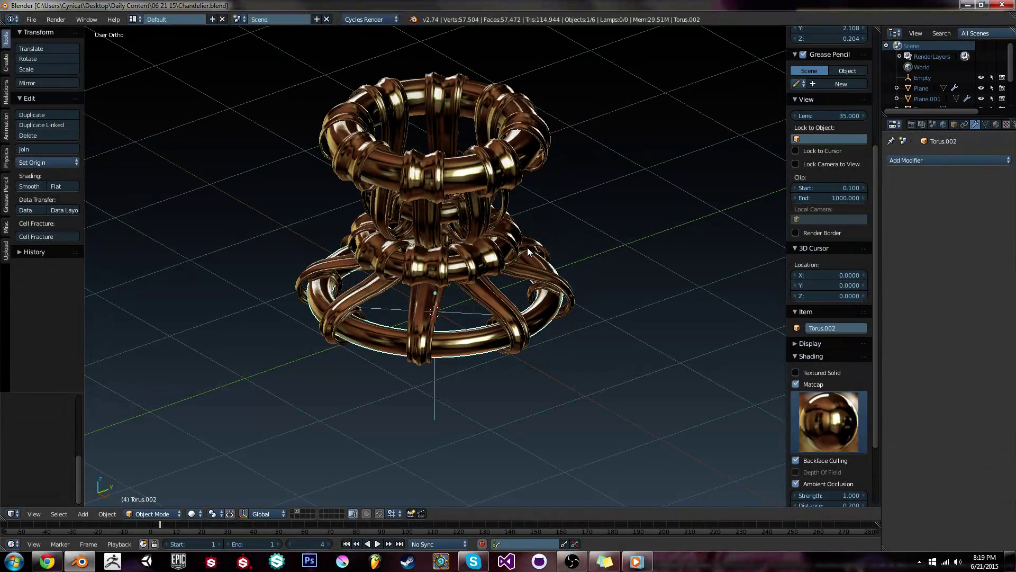
pyautogui.scroll(2, 527, 246)
pyautogui.moveTo(530, 240); pyautogui.dragTo(550, 217, button='middle')
pyautogui.rightClick(555, 278)
pyautogui.scroll(-3, 555, 277)
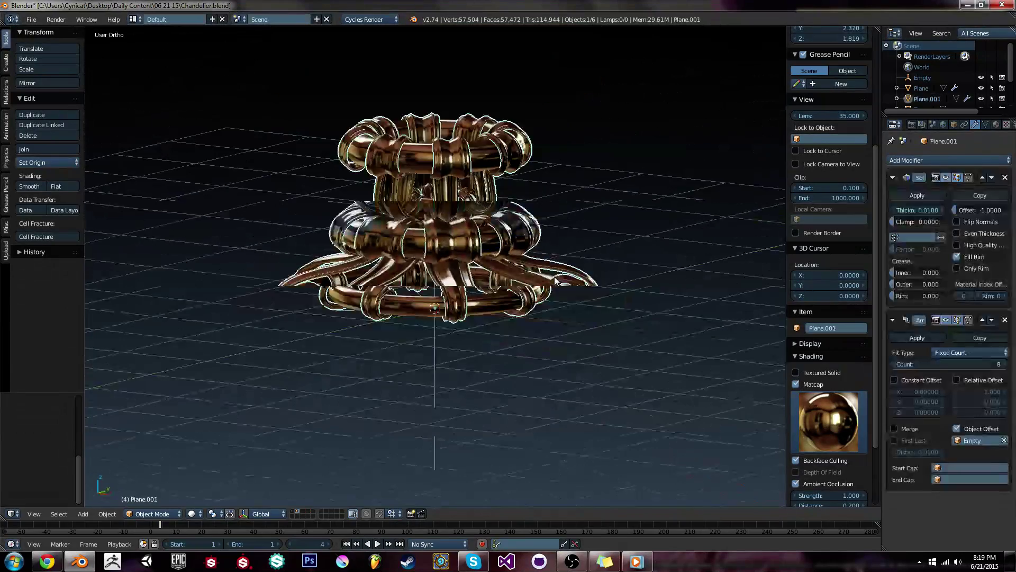
pyautogui.press('g')
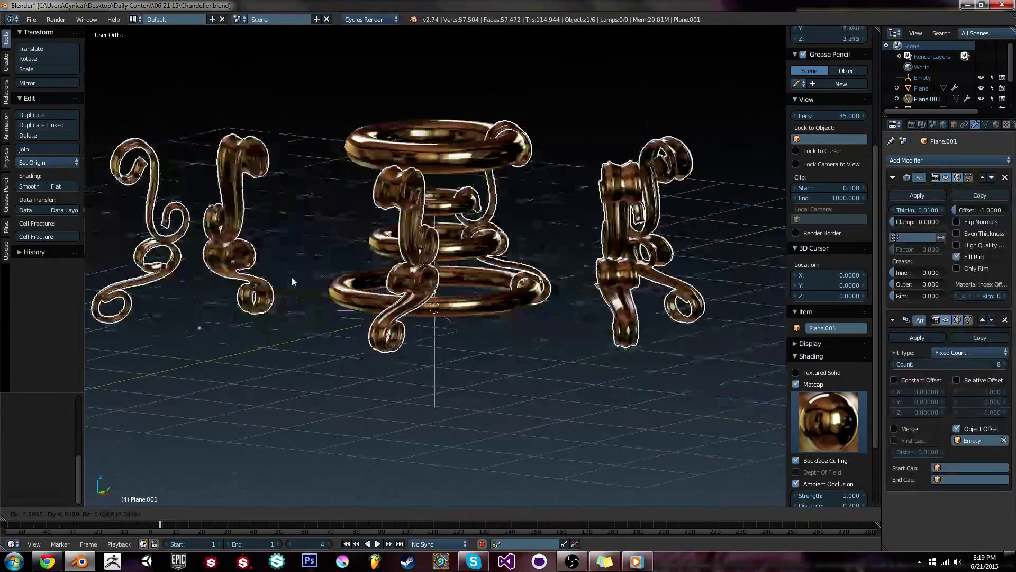
pyautogui.click(553, 244)
pyautogui.scroll(5, 554, 245)
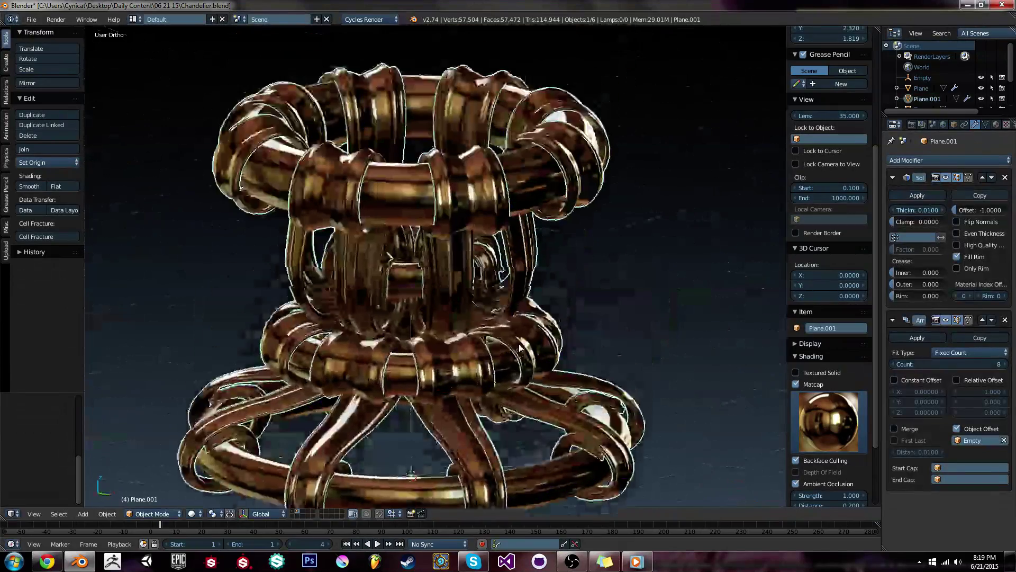
# Examine the chandelier's rings and the arrayed scroll ornaments around them from several angles and distances.
pyautogui.moveTo(519, 347); pyautogui.dragTo(534, 333, button='middle')
pyautogui.scroll(6, 535, 333)
pyautogui.keyDown('shift'); pyautogui.moveTo(582, 158); pyautogui.dragTo(609, 296, button='middle'); pyautogui.keyUp('shift')
pyautogui.moveTo(609, 297); pyautogui.dragTo(538, 306, button='middle')
pyautogui.scroll(-2, 608, 221)
pyautogui.scroll(-3, 572, 248)
pyautogui.scroll(-8, 572, 246)
pyautogui.scroll(4, 573, 244)
pyautogui.scroll(-4, 573, 244)
pyautogui.scroll(3, 555, 219)
pyautogui.scroll(-4, 542, 290)
pyautogui.keyDown('alt'); pyautogui.scroll(1, 542, 305); pyautogui.keyUp('alt')
pyautogui.scroll(2, 542, 305)
pyautogui.scroll(-3, 568, 292)
pyautogui.scroll(3, 536, 282)
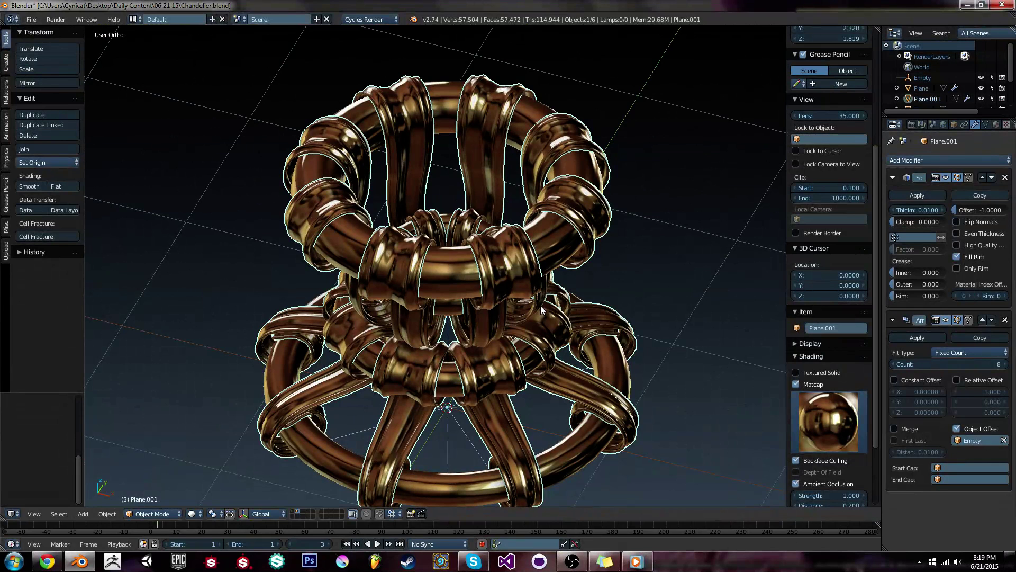
pyautogui.scroll(-2, 541, 306)
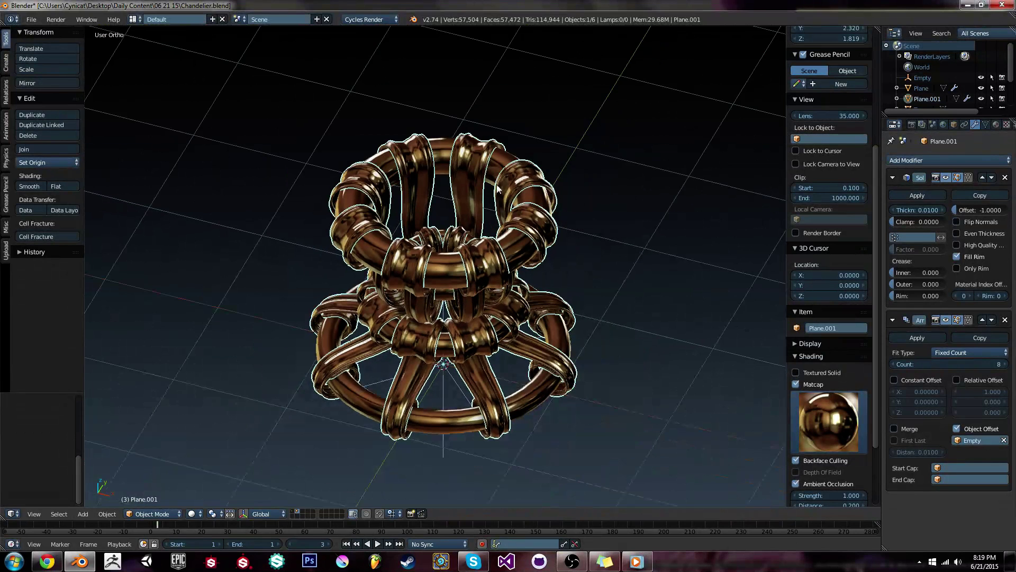
pyautogui.moveTo(532, 243); pyautogui.dragTo(568, 200, button='middle')
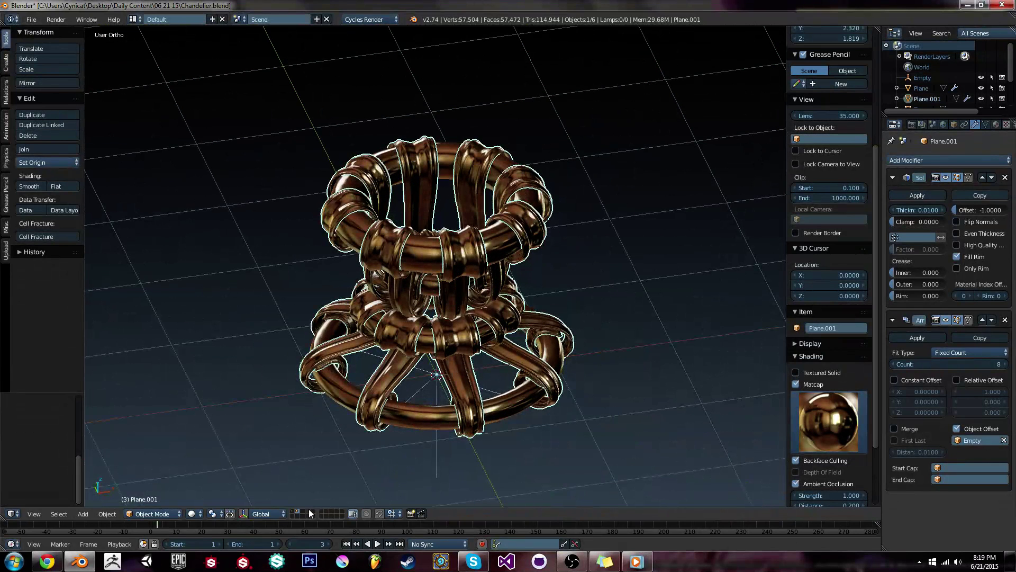
# Show only the first layer and examine the flat scroll-shaped strip stored there.
pyautogui.click(294, 511)
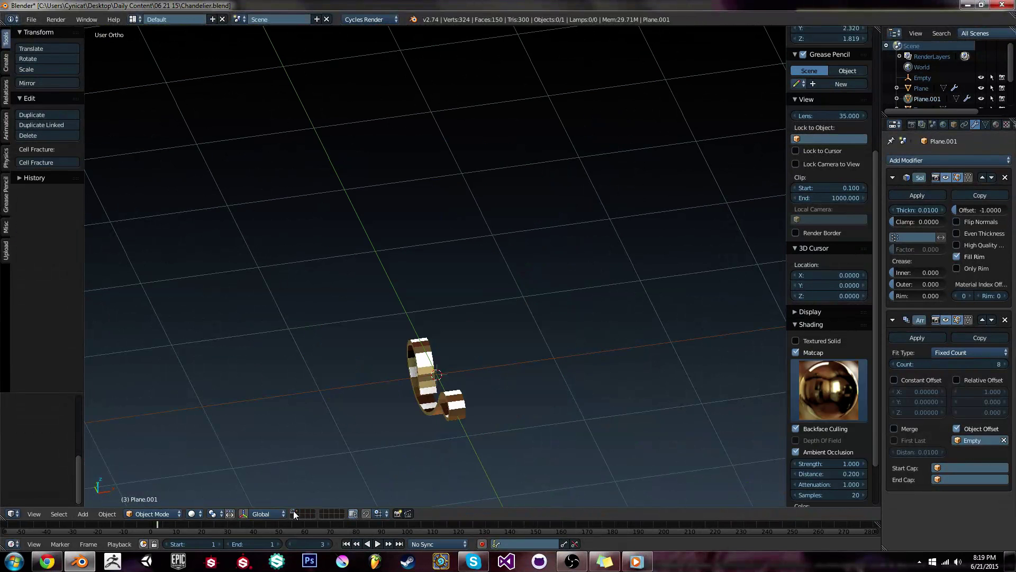
pyautogui.press('Home')
pyautogui.moveTo(428, 412); pyautogui.dragTo(355, 468, button='middle')
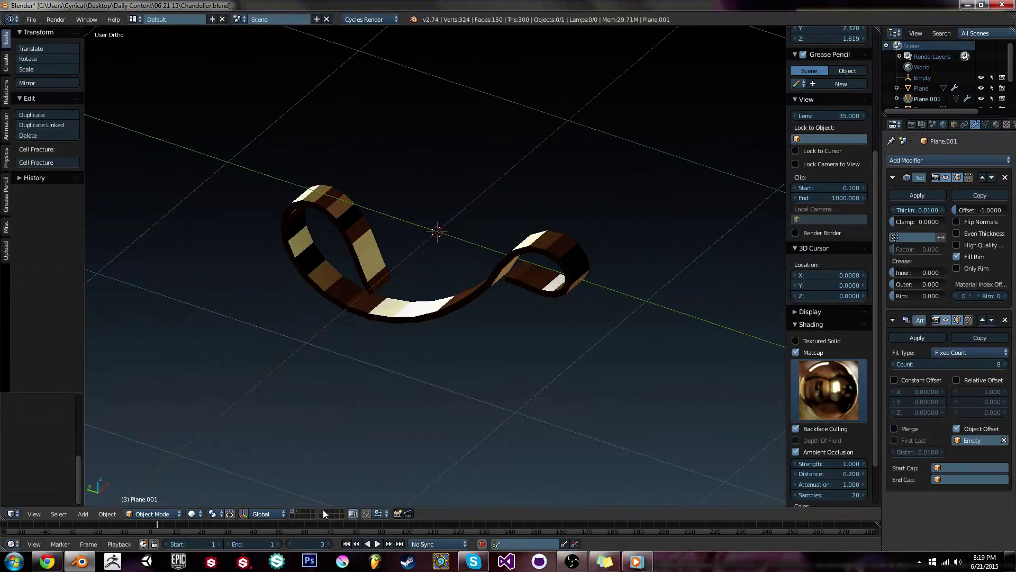
# Switch to the empty second layer and add a plane mesh at the origin.
pyautogui.click(302, 511)
pyautogui.scroll(-2, 506, 243)
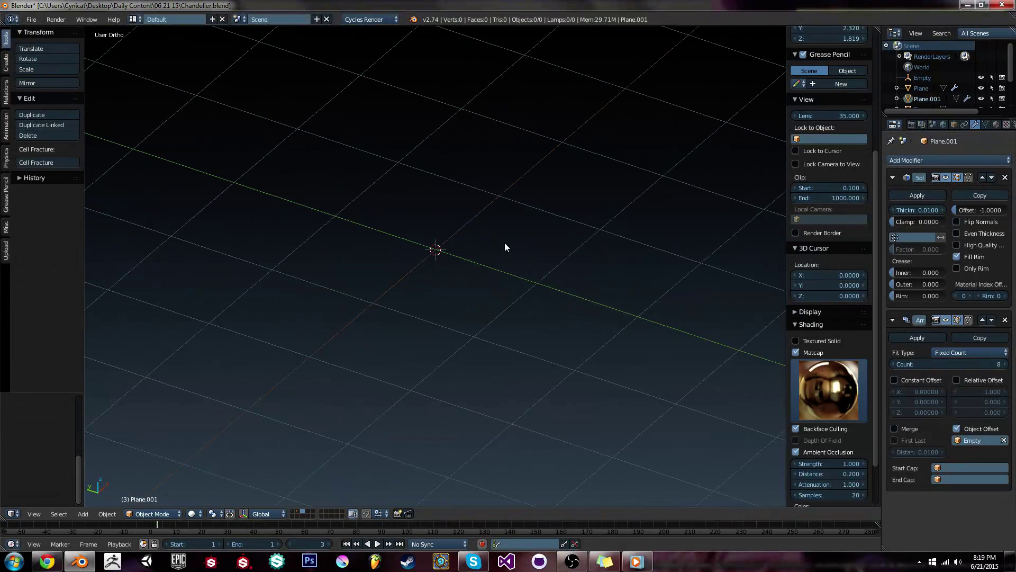
pyautogui.hotkey('shift', 'a')
pyautogui.moveTo(504, 243)
pyautogui.click(548, 245)
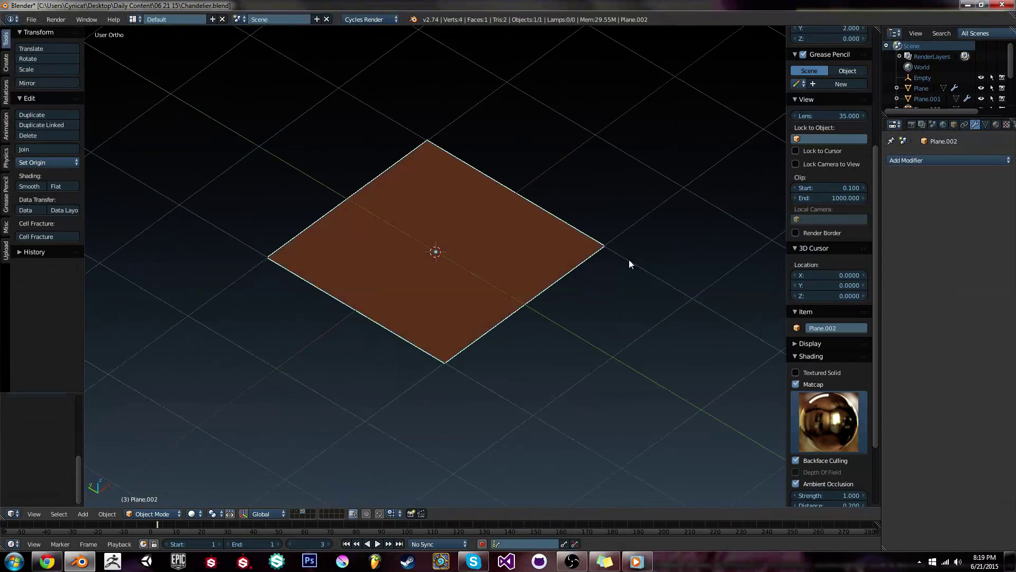
# In Edit Mode, scale the plane twice along the X axis to turn it into a long narrow strip.
pyautogui.moveTo(629, 265); pyautogui.dragTo(567, 286, button='middle')
pyautogui.press('Tab')
pyautogui.press('s')
pyautogui.press('x')
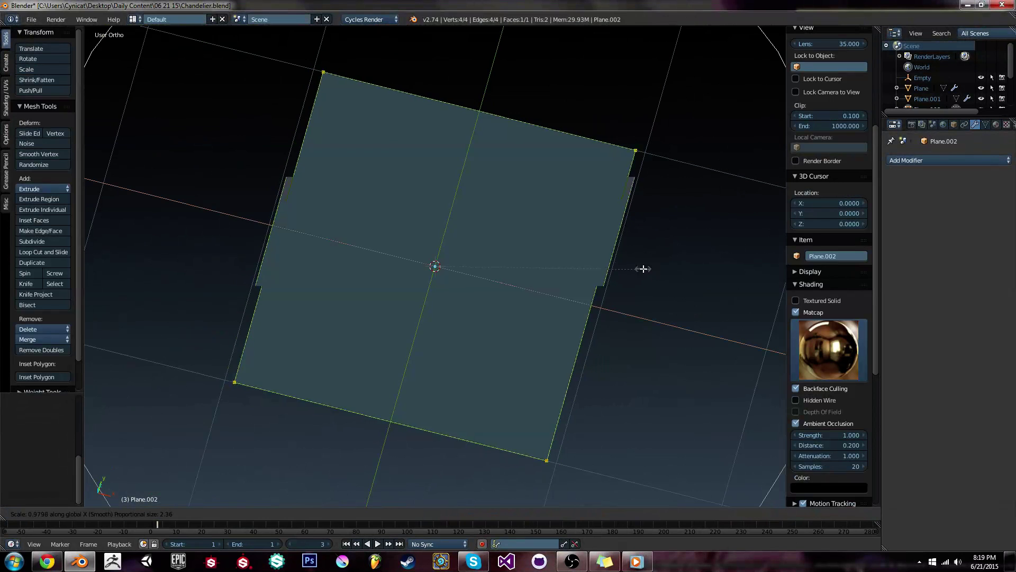
pyautogui.click(466, 255)
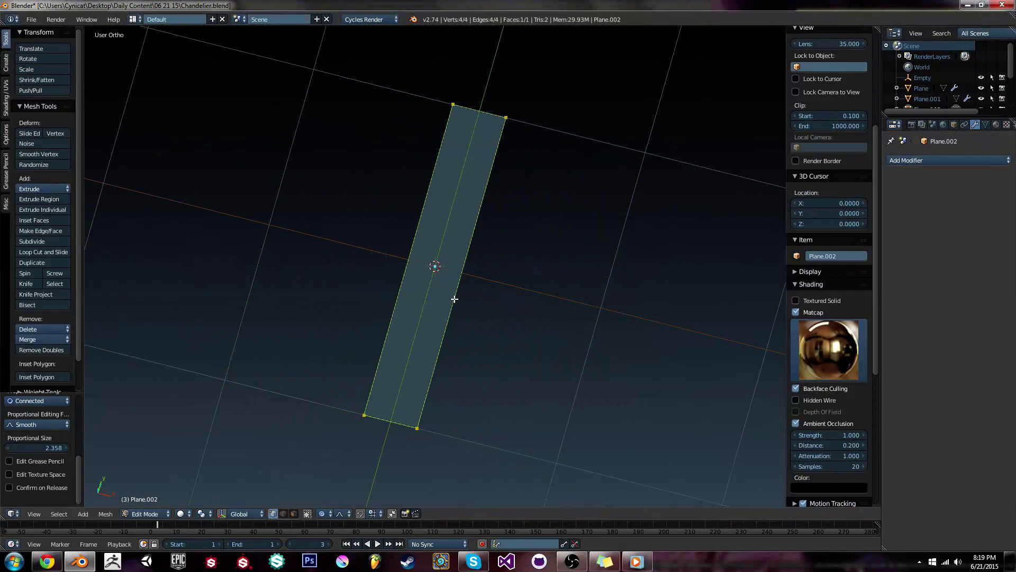
pyautogui.moveTo(455, 299); pyautogui.dragTo(518, 387, button='middle')
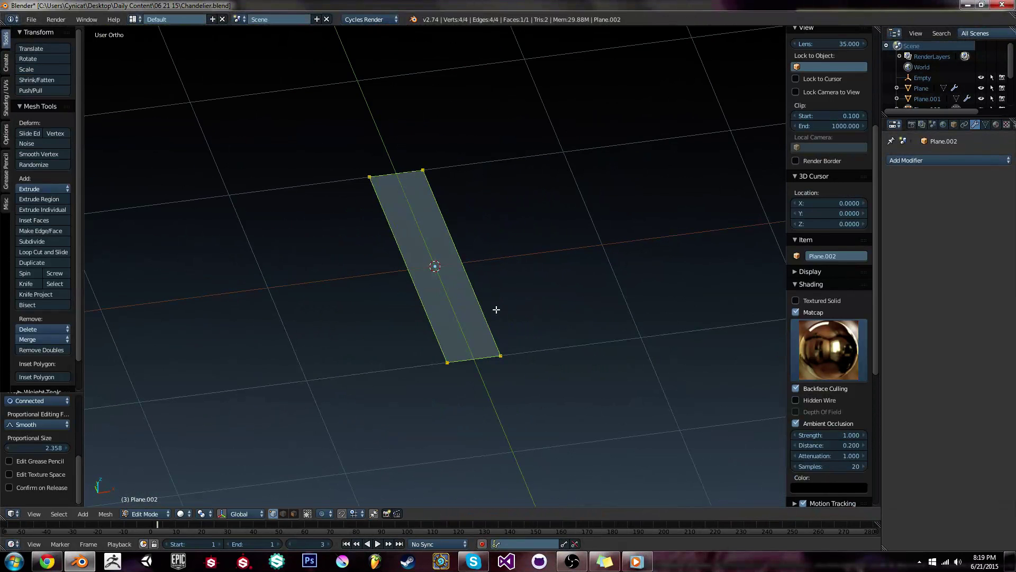
pyautogui.moveTo(496, 309)
pyautogui.mouseDown(button='middle')
pyautogui.moveTo(504, 281)
pyautogui.moveTo(497, 297)
pyautogui.mouseUp(button='middle')
pyautogui.press('s')
pyautogui.press('x')
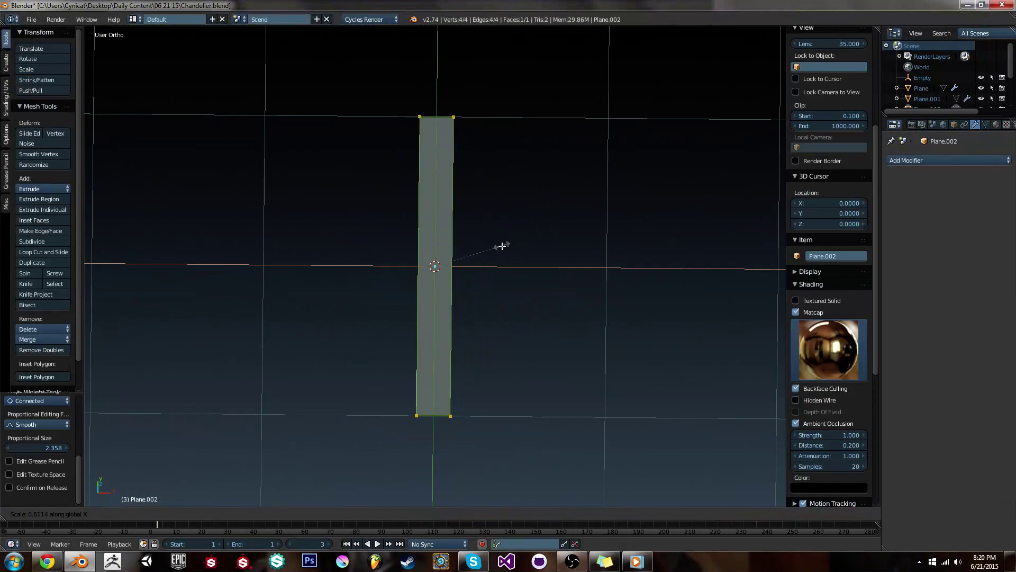
pyautogui.click(509, 253)
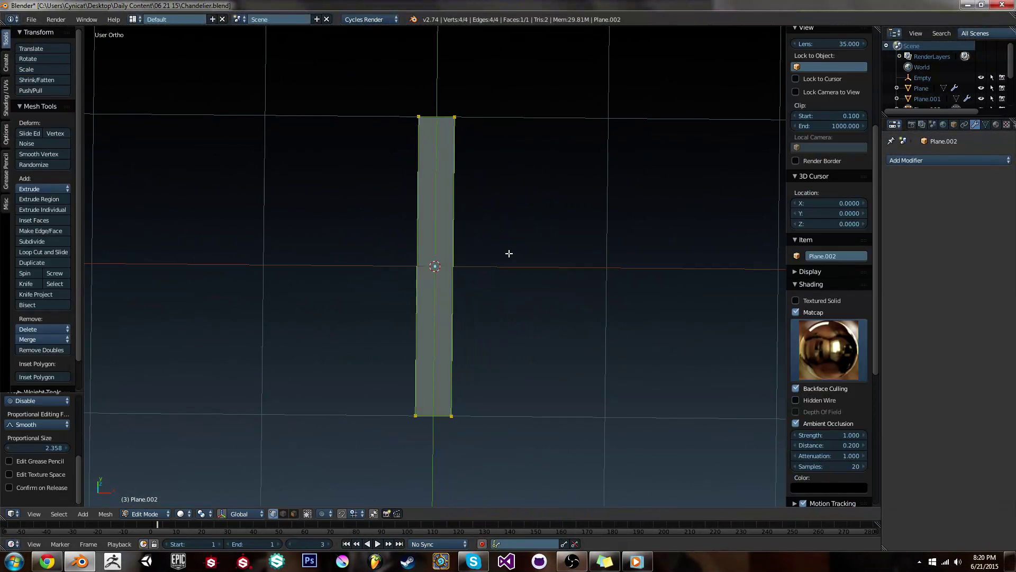
# Hide the 3D viewport's properties sidebar while keeping the tool shelf displayed.
pyautogui.moveTo(509, 254); pyautogui.dragTo(584, 271, button='middle')
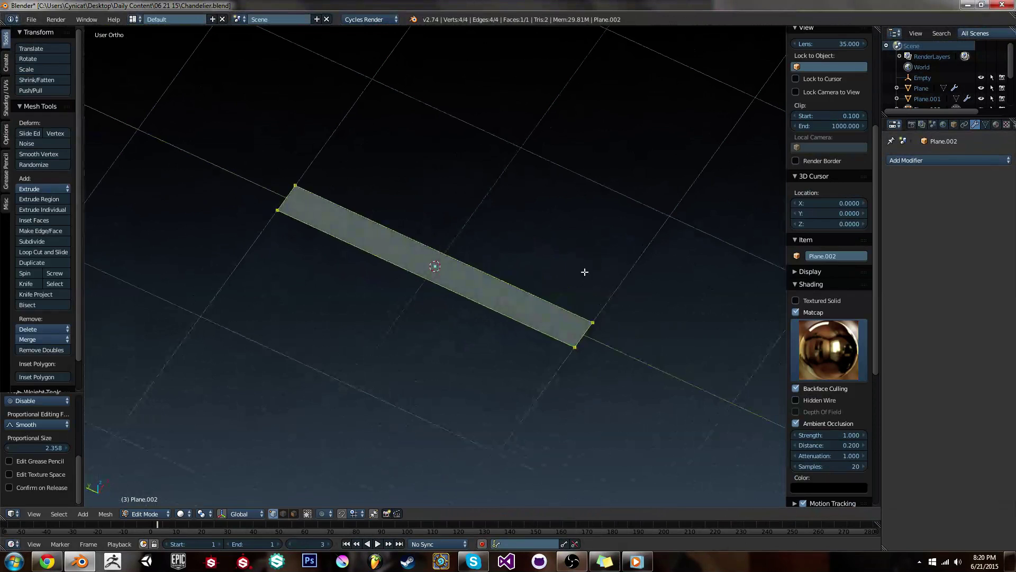
pyautogui.press('n')
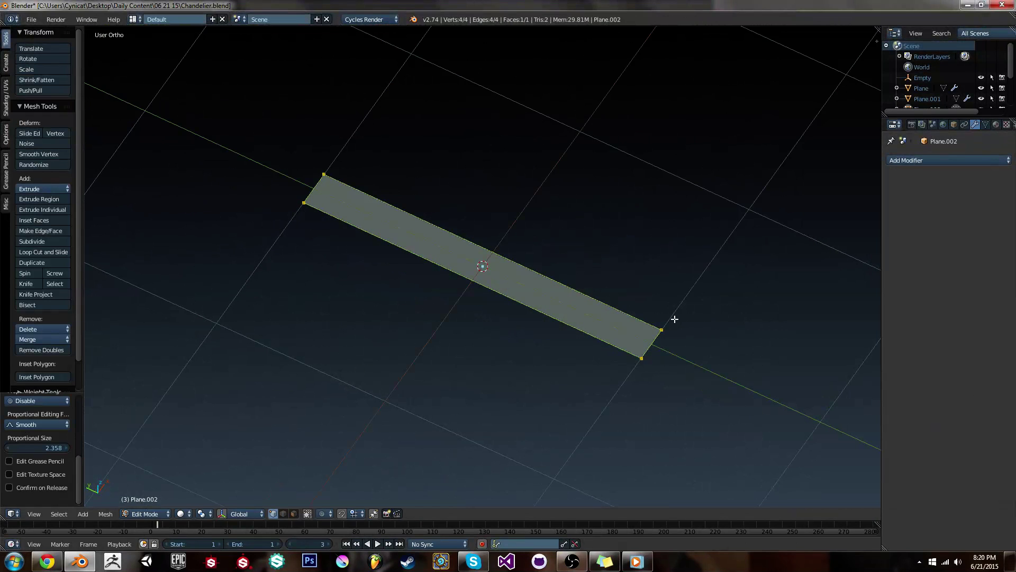
pyautogui.press('t')
pyautogui.press('t')
pyautogui.press('t')
pyautogui.press('t')
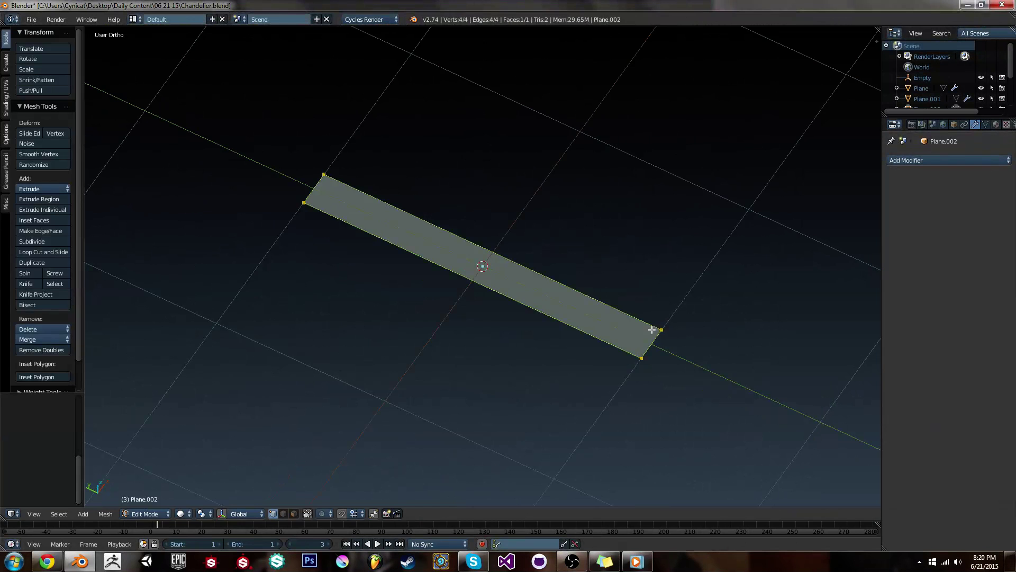
# Scale the strip once more along the X axis to refine its width.
pyautogui.moveTo(652, 330); pyautogui.dragTo(635, 335, button='middle')
pyautogui.scroll(2, 14, 449)
pyautogui.scroll(1, 522, 408)
pyautogui.moveTo(522, 408); pyautogui.dragTo(493, 388, button='middle')
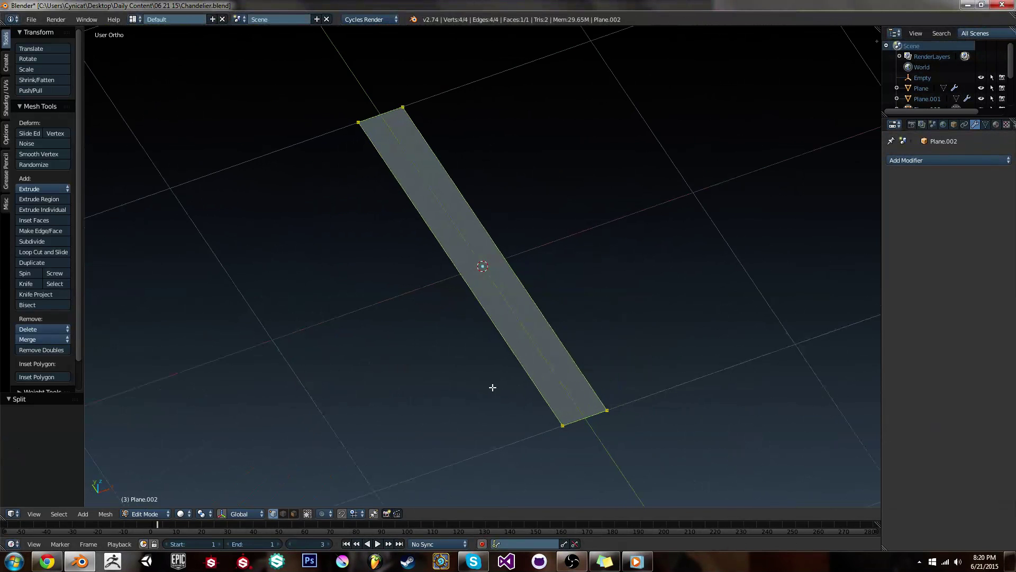
pyautogui.scroll(-1, 558, 340)
pyautogui.moveTo(561, 329)
pyautogui.mouseDown(button='middle')
pyautogui.moveTo(619, 311)
pyautogui.moveTo(572, 336)
pyautogui.moveTo(626, 320)
pyautogui.moveTo(556, 327)
pyautogui.mouseUp(button='middle')
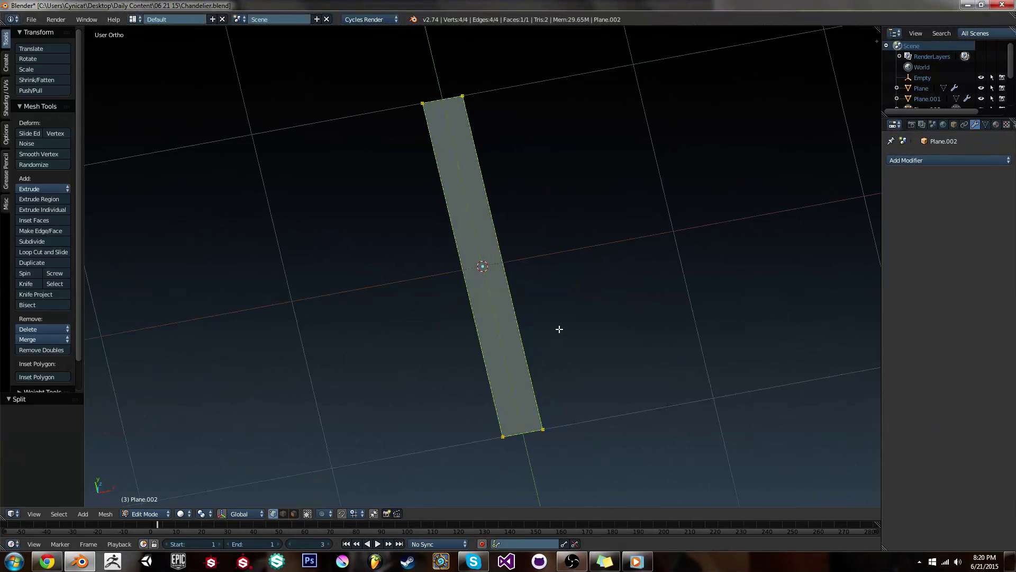
pyautogui.press('s')
pyautogui.press('x')
pyautogui.click(603, 281)
pyautogui.moveTo(587, 289); pyautogui.dragTo(649, 293, button='middle')
# Add 51 evenly spaced, unslid loop cuts across the strip and select the edge at its negative-Y end.
pyautogui.press('a')
pyautogui.hotkey('ctrl', 'r')
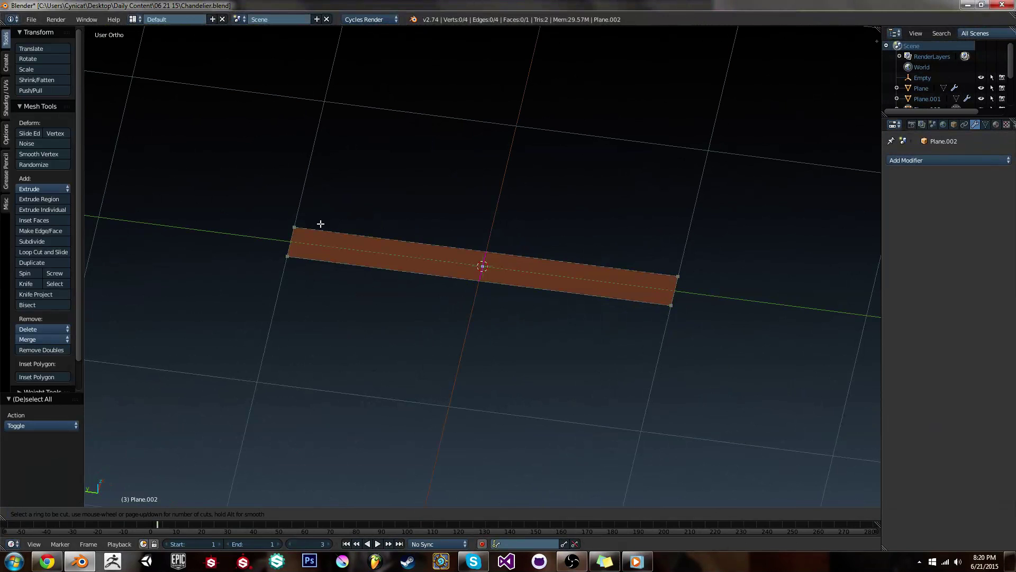
pyautogui.click(441, 253)
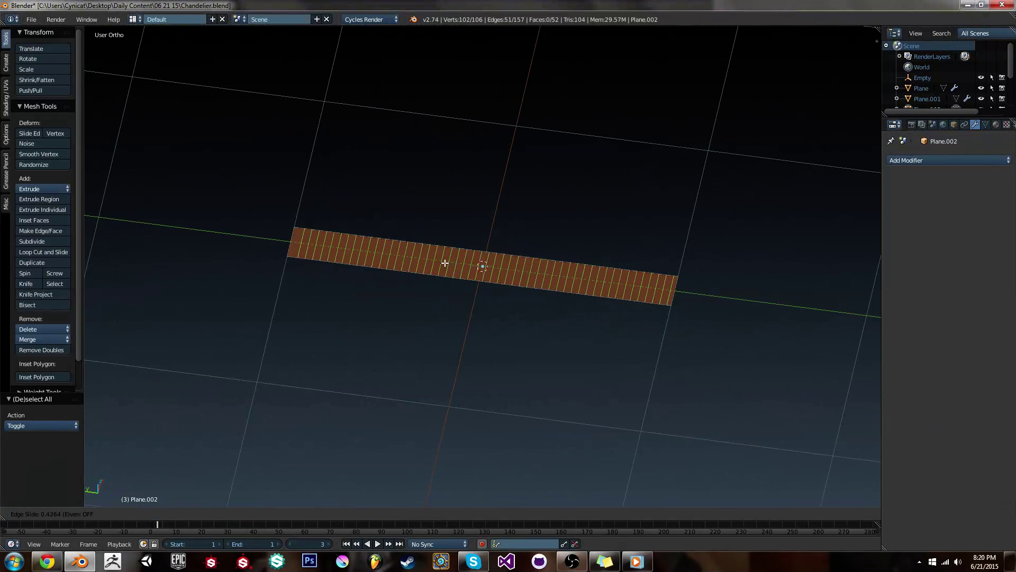
pyautogui.rightClick(612, 307)
pyautogui.moveTo(613, 307); pyautogui.dragTo(634, 302, button='middle')
pyautogui.keyDown('alt'); pyautogui.rightClick(680, 285); pyautogui.keyUp('alt')
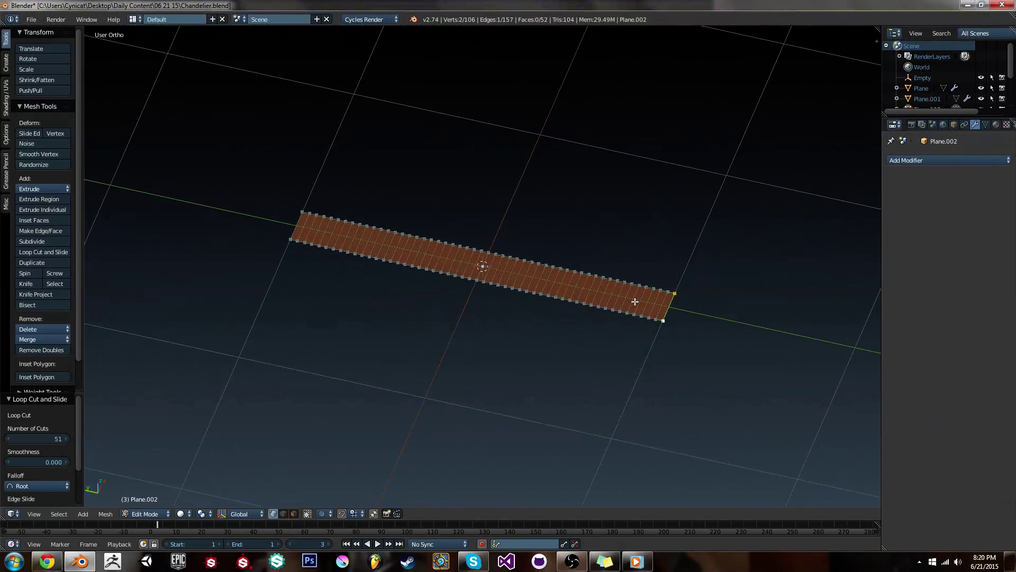
pyautogui.press('KP_3')
pyautogui.moveTo(516, 265)
pyautogui.mouseDown(button='middle')
pyautogui.moveTo(504, 302)
pyautogui.moveTo(503, 263)
pyautogui.mouseUp(button='middle')
pyautogui.press('r')
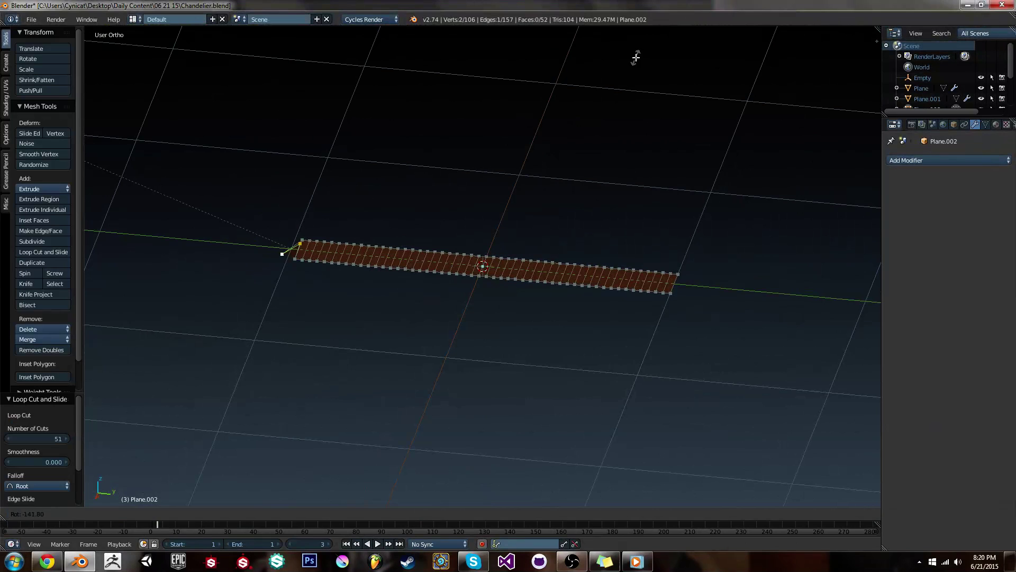
pyautogui.click(697, 334)
# Enable proportional editing for the mesh.
pyautogui.click(324, 512)
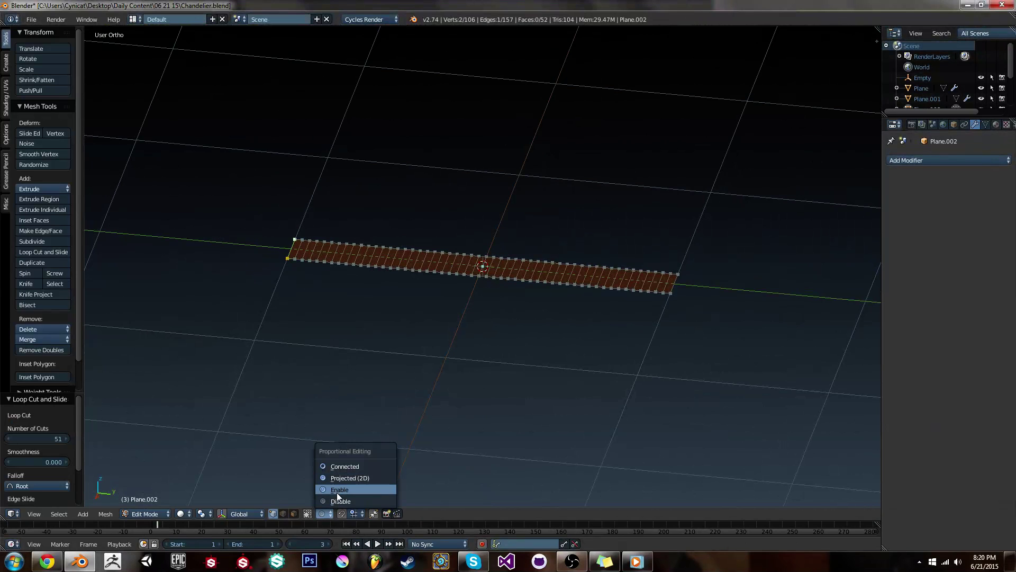
pyautogui.click(337, 491)
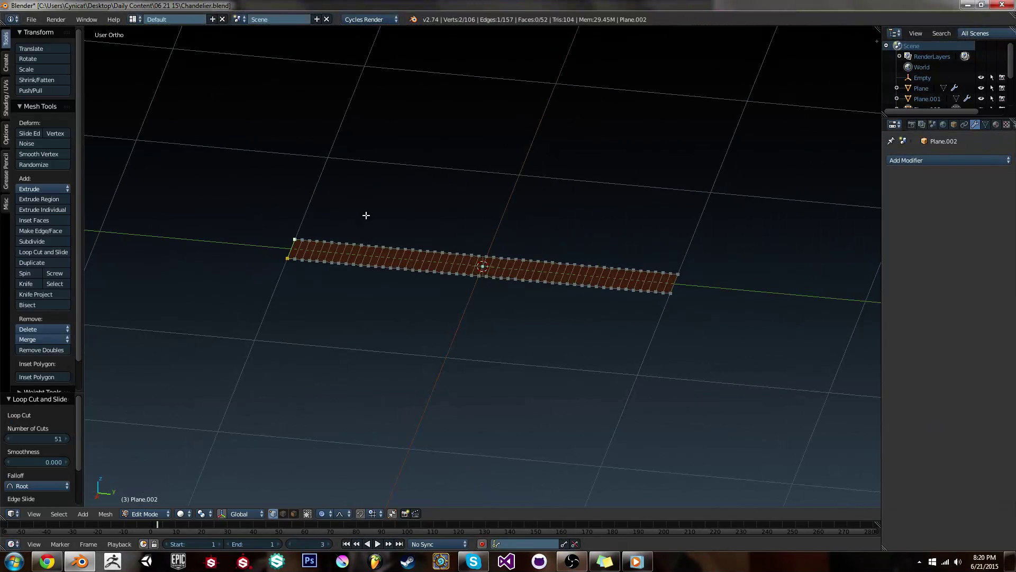
pyautogui.press('KP_3')
pyautogui.press('g')
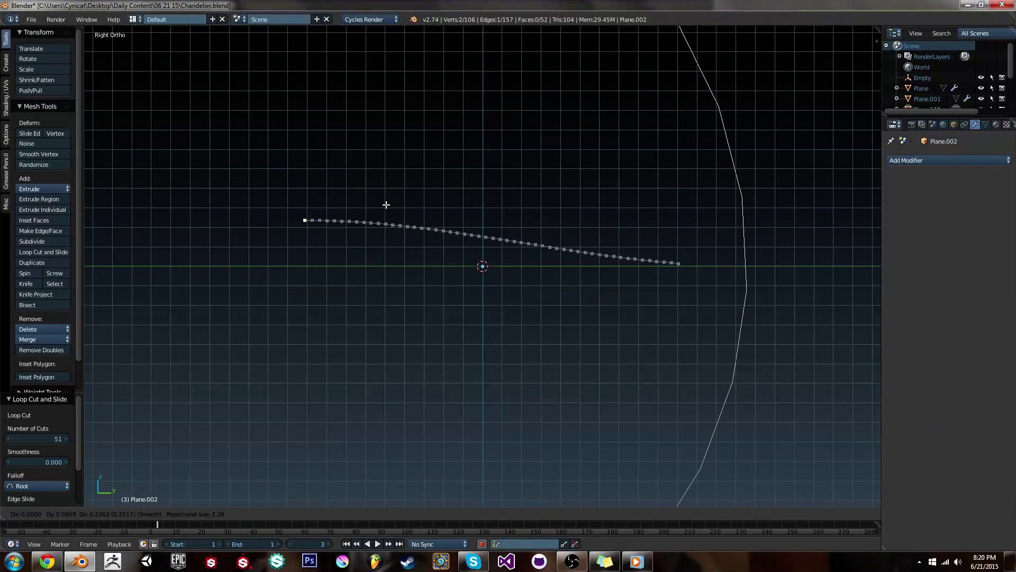
pyautogui.scroll(5, 701, 135)
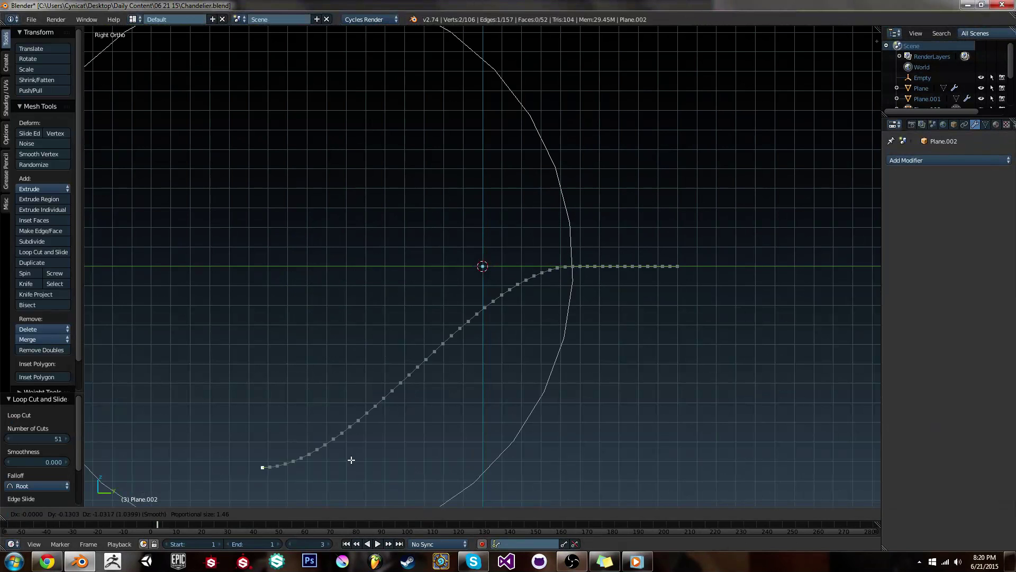
pyautogui.press('Escape')
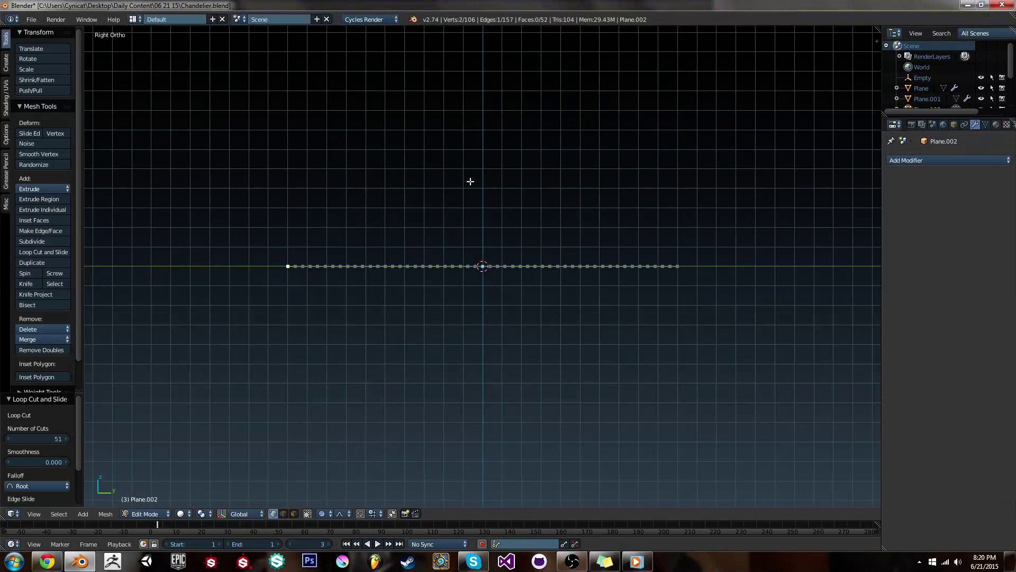
pyautogui.moveTo(470, 179); pyautogui.dragTo(463, 278, button='middle')
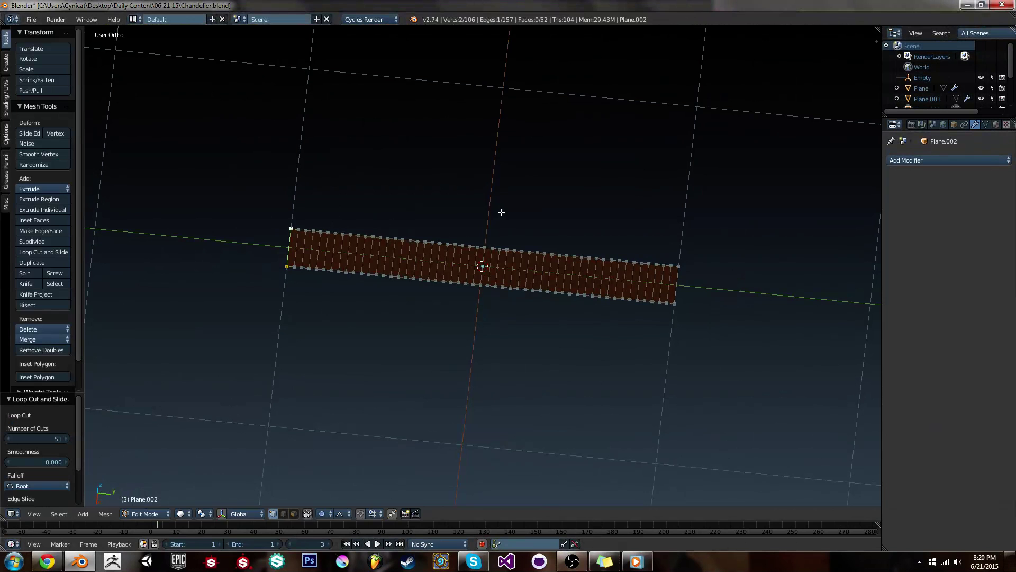
pyautogui.press('r')
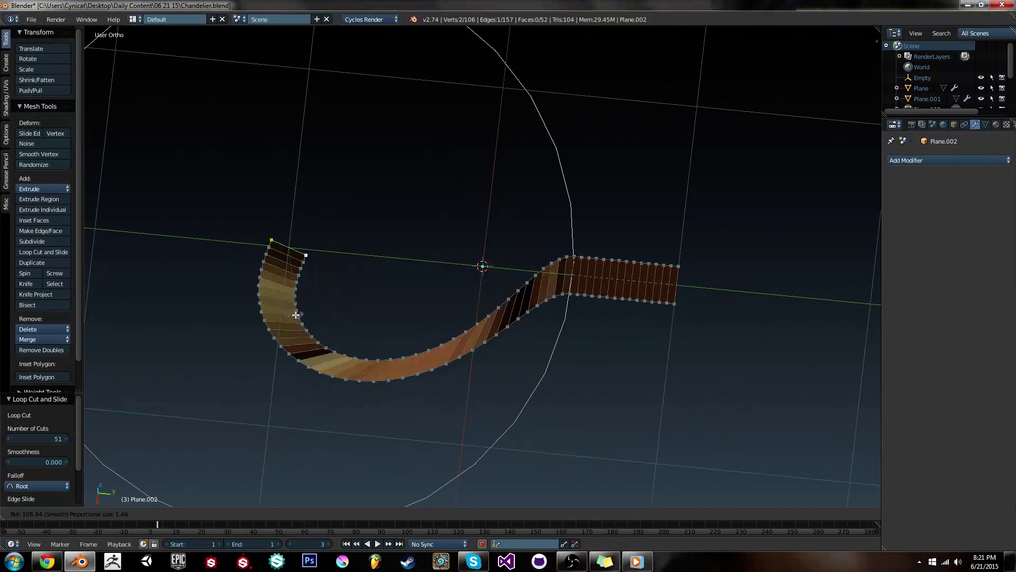
pyautogui.press('Escape')
# Move the strip's end edge about -0.387 in X, 0.566 in Y and 0.479 in Z with proportional size 1.95.
pyautogui.moveTo(290, 291); pyautogui.dragTo(381, 263, button='middle')
pyautogui.press('g')
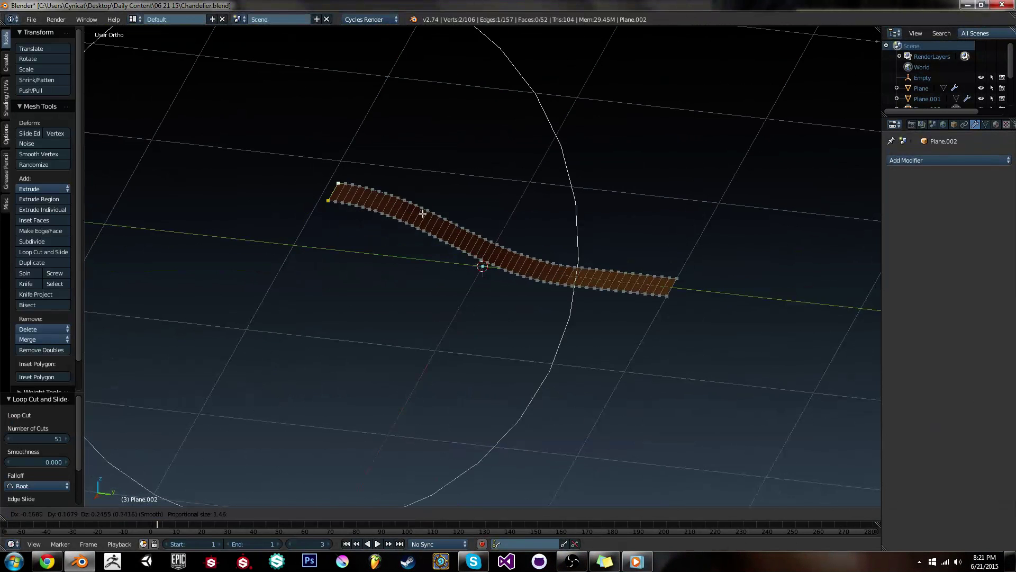
pyautogui.scroll(-3, 544, 188)
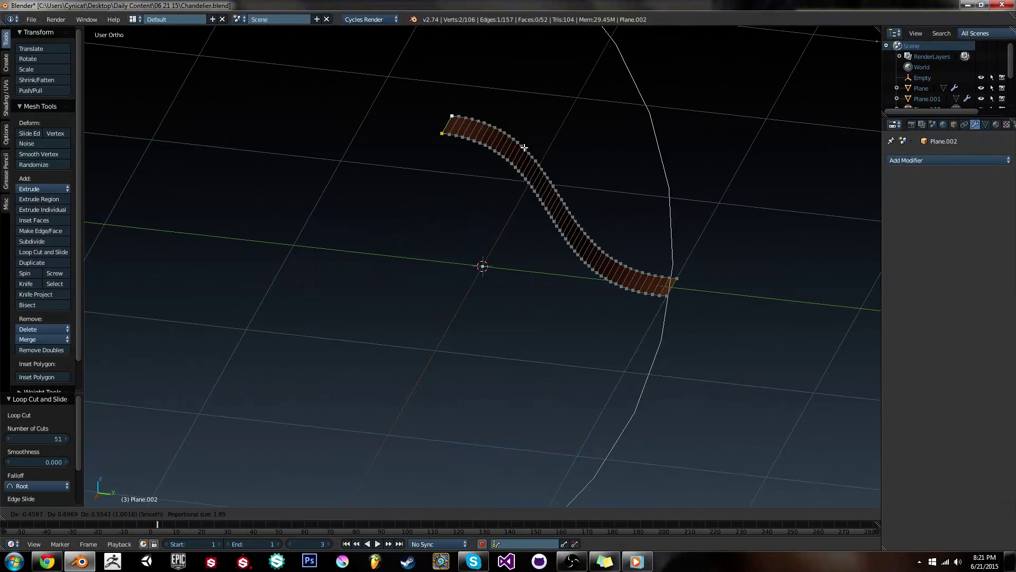
pyautogui.click(500, 161)
# Rotate the raised end edge with proportional size 1.21 to curl the strip into a hook, and return to Object Mode.
pyautogui.press('r')
pyautogui.scroll(5, 394, 61)
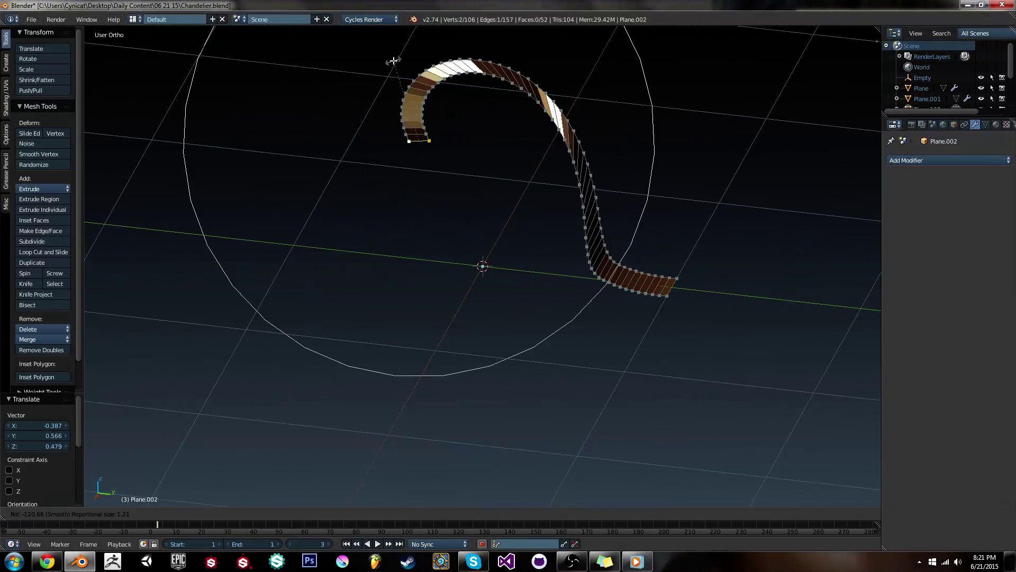
pyautogui.click(376, 59)
pyautogui.press('Tab')
pyautogui.moveTo(585, 170); pyautogui.dragTo(244, 238, button='middle')
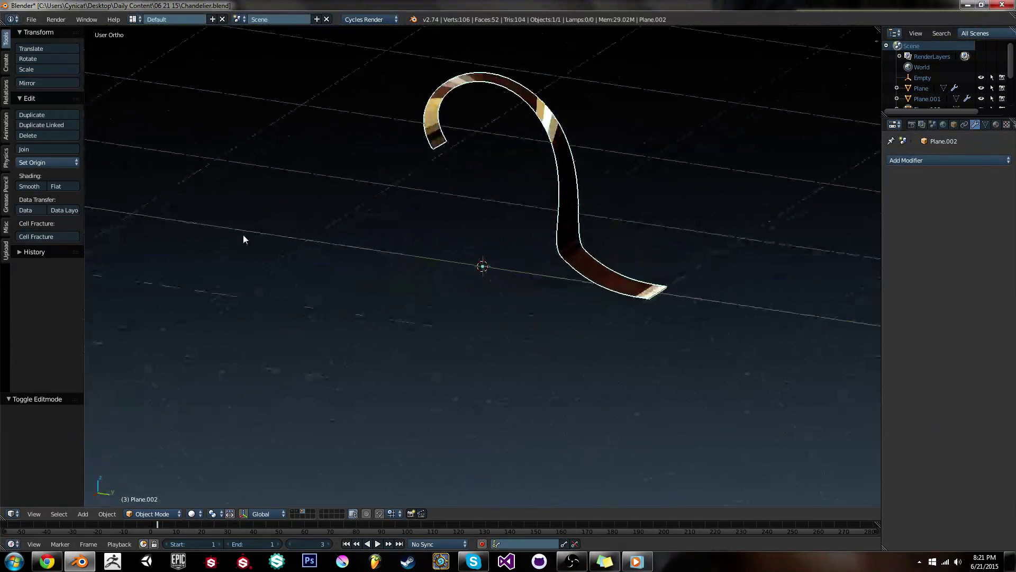
# Return to Edit Mode and undo the rotation and move that bent the strip into a hook.
pyautogui.press('Tab')
pyautogui.hotkey('ctrl', 'z')
pyautogui.hotkey('ctrl', 'z')
pyautogui.hotkey('ctrl', 'z')
# Rotate the negative-Y end edge about 295° in the right view with proportional size 1.00, curling half the strip, and return to Object Mode.
pyautogui.moveTo(504, 239); pyautogui.dragTo(533, 265, button='middle')
pyautogui.press('KP_3')
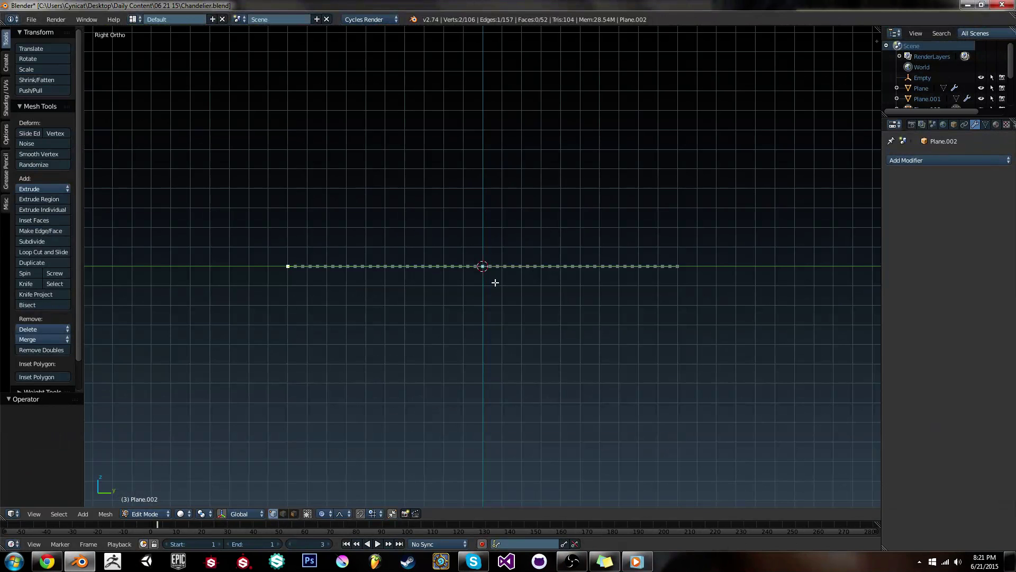
pyautogui.press('r')
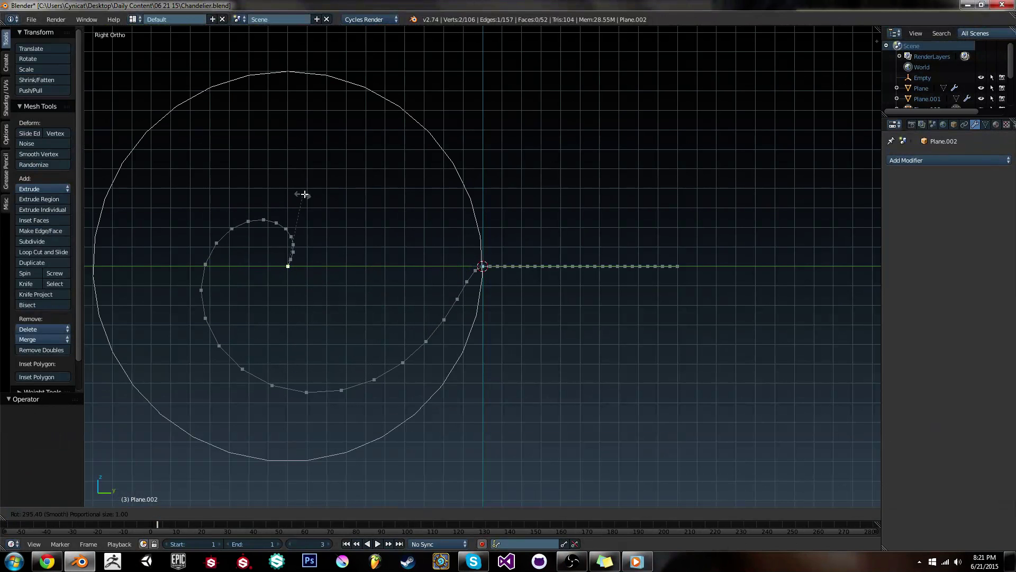
pyautogui.click(301, 192)
pyautogui.press('Tab')
pyautogui.moveTo(497, 259); pyautogui.dragTo(480, 349, button='middle')
# Check the viewport's Backface Culling option and inspect both sides of the curled strip.
pyautogui.press('n')
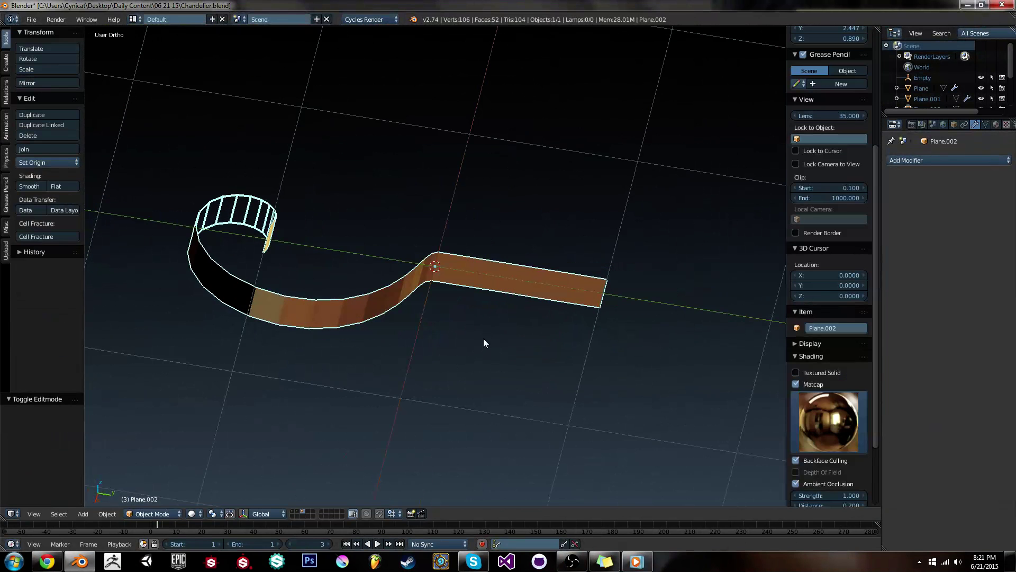
pyautogui.click(818, 460)
pyautogui.moveTo(519, 297); pyautogui.dragTo(578, 323, button='middle')
pyautogui.press('n')
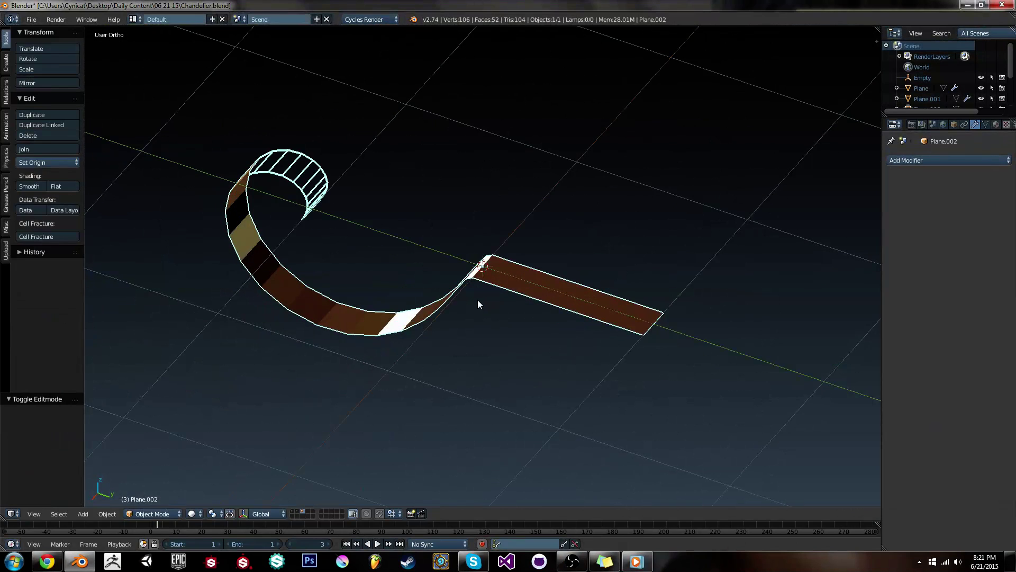
pyautogui.moveTo(478, 300); pyautogui.dragTo(575, 225, button='middle')
pyautogui.moveTo(309, 179); pyautogui.dragTo(762, 245, button='middle')
# Add a Solidify modifier to the strip with offset 0 and thickness 0.0520.
pyautogui.click(941, 160)
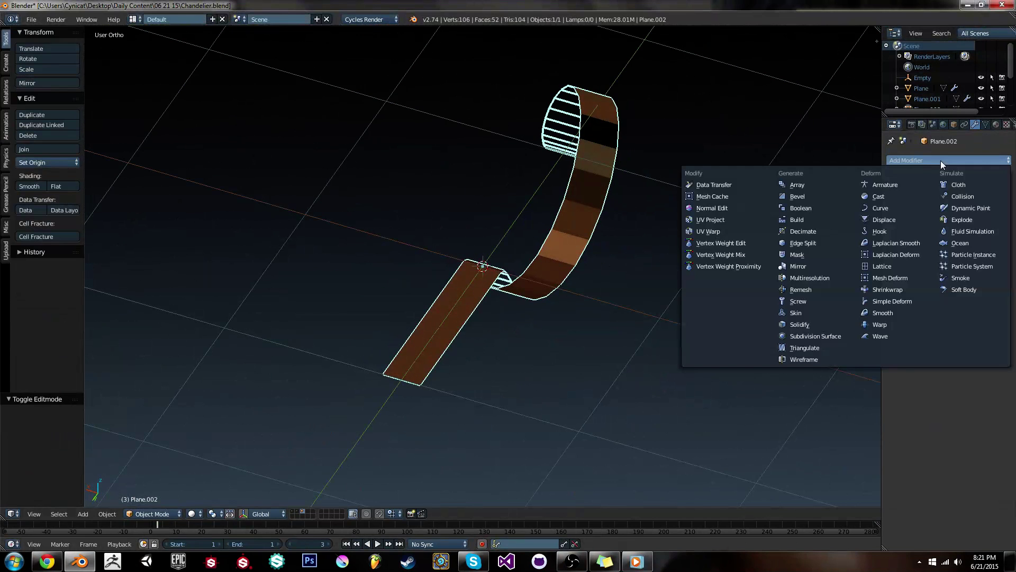
pyautogui.click(805, 324)
pyautogui.moveTo(725, 300); pyautogui.dragTo(634, 249, button='middle')
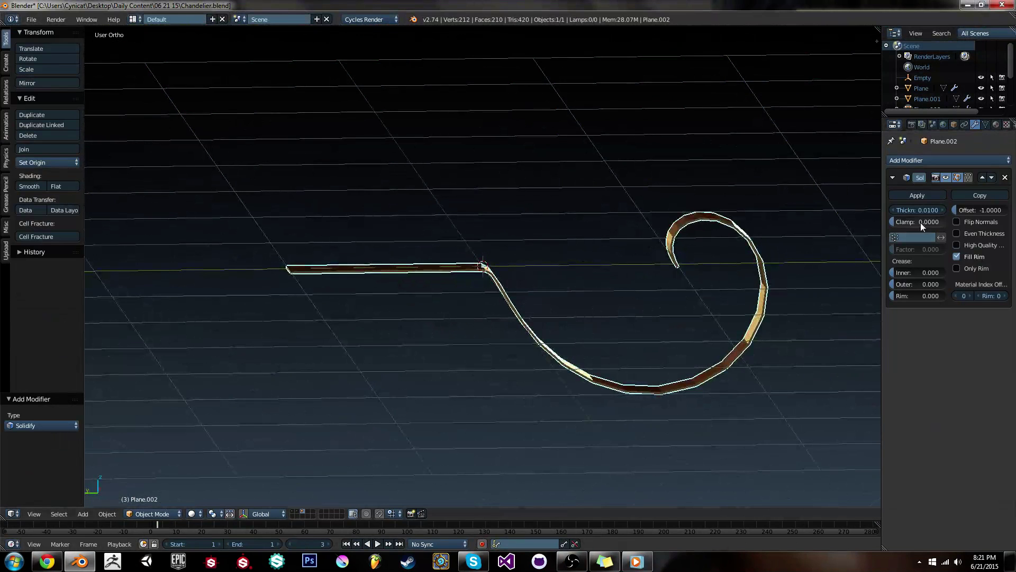
pyautogui.moveTo(963, 210); pyautogui.dragTo(990, 211)
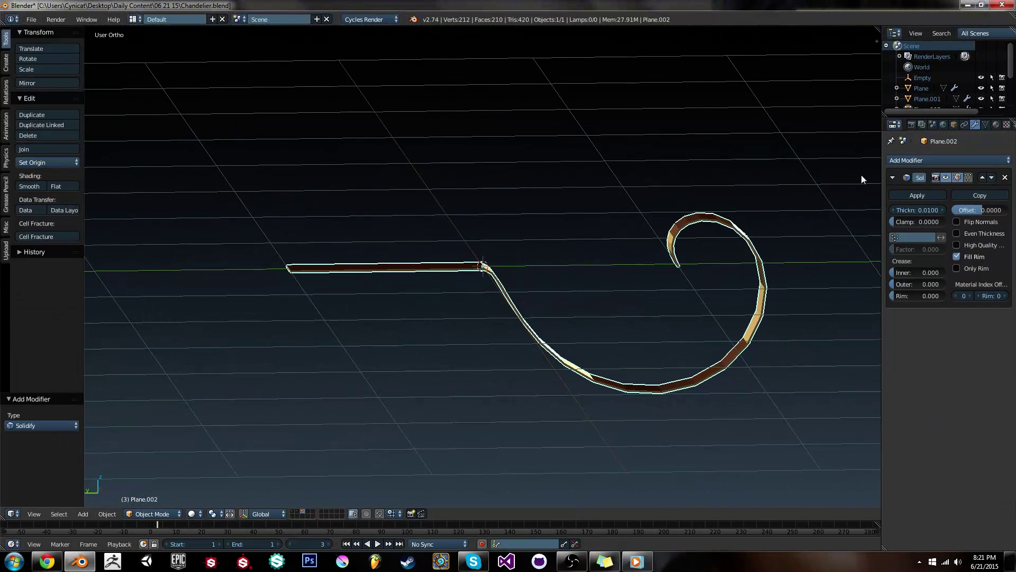
pyautogui.moveTo(650, 233); pyautogui.dragTo(656, 259, button='middle')
pyautogui.moveTo(918, 210); pyautogui.dragTo(959, 210)
pyautogui.moveTo(661, 249); pyautogui.dragTo(530, 247, button='middle')
# Select the edge at the strip's straight positive-Y end and place the 3D cursor midway along the straight half as pivot.
pyautogui.press('Tab')
pyautogui.press('KP_1')
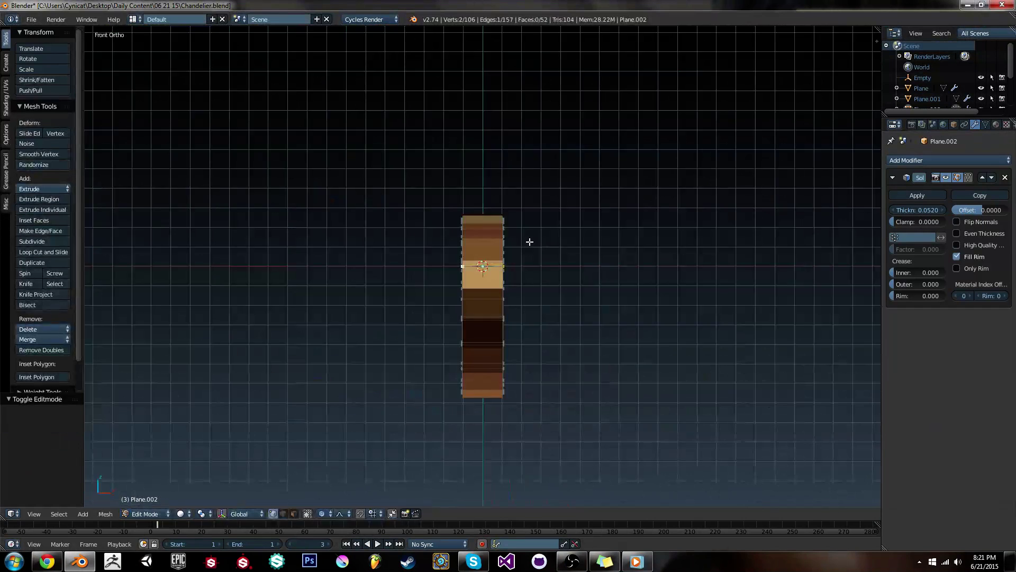
pyautogui.press('KP_3')
pyautogui.press('a')
pyautogui.press('b')
pyautogui.moveTo(678, 253); pyautogui.dragTo(702, 307)
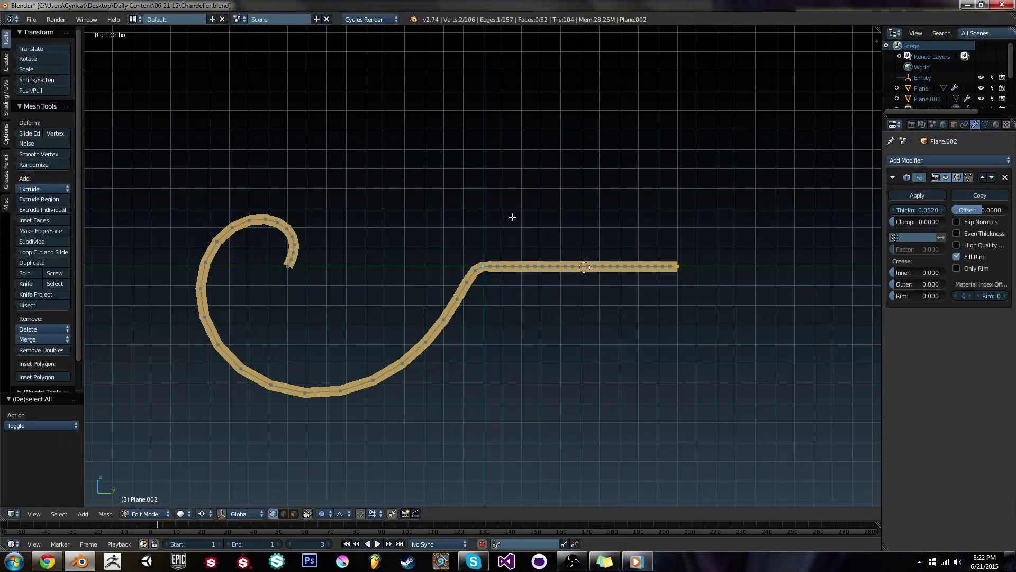
# Try rotating and moving the straight end's edge with the pivot point set to 3D Cursor.
pyautogui.press('r')
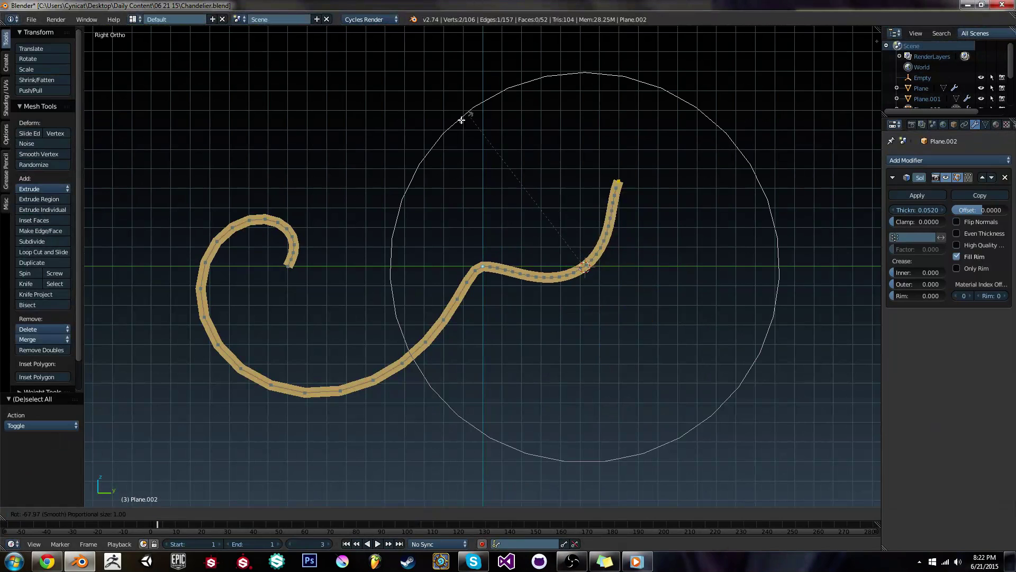
pyautogui.press('Escape')
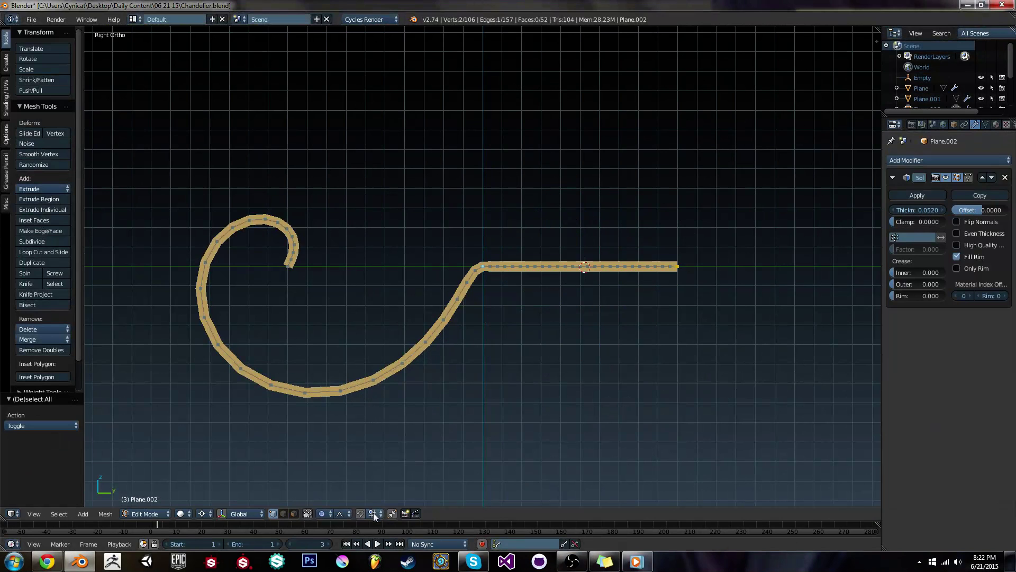
pyautogui.click(202, 513)
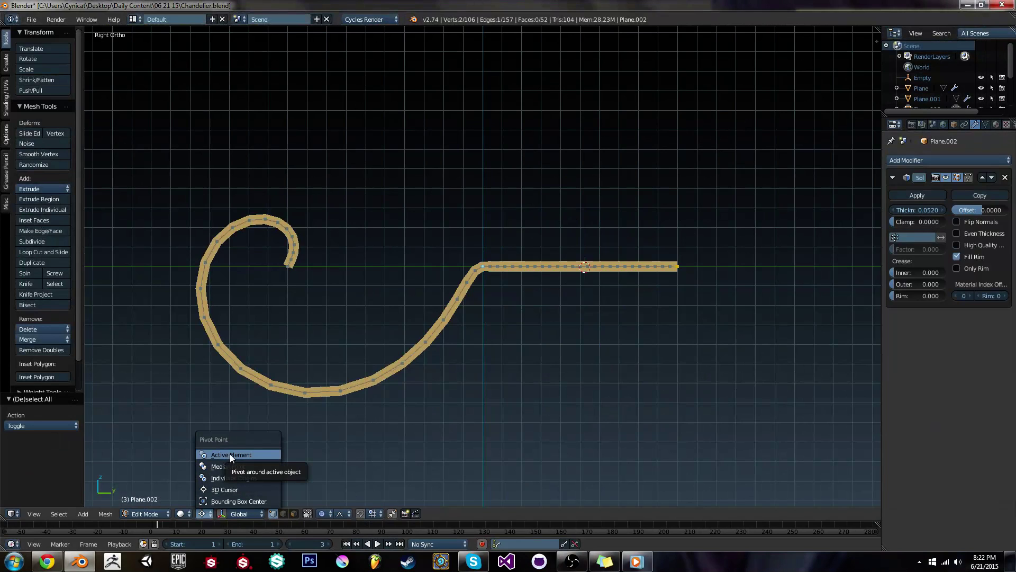
pyautogui.click(228, 488)
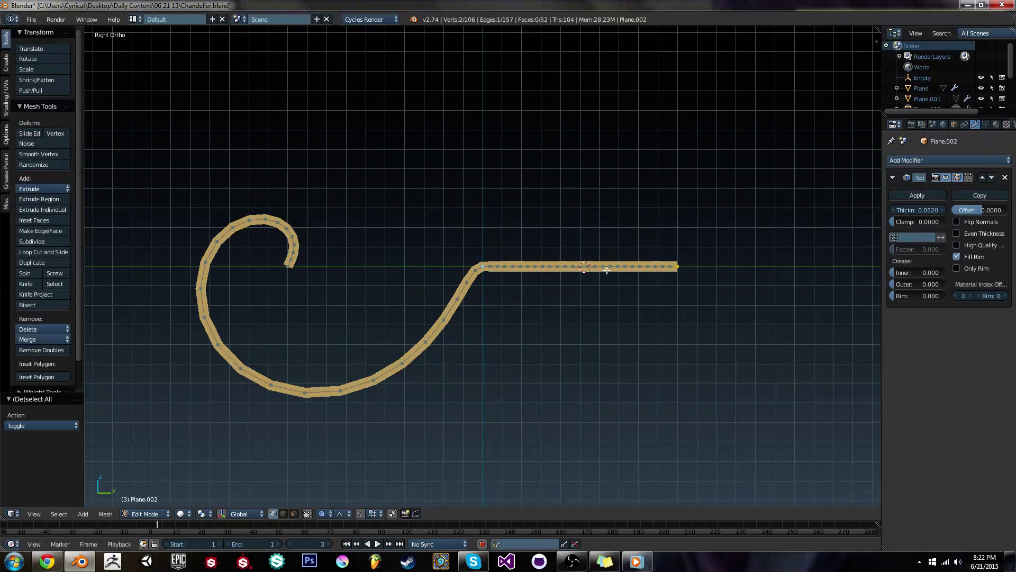
pyautogui.press('g')
pyautogui.rightClick(666, 251)
pyautogui.press('r')
pyautogui.rightClick(803, 260)
# Rotate the positive-Y end edge around the 3D cursor with proportional size 1.61 to curl the second half into an S-shaped scroll.
pyautogui.press('r')
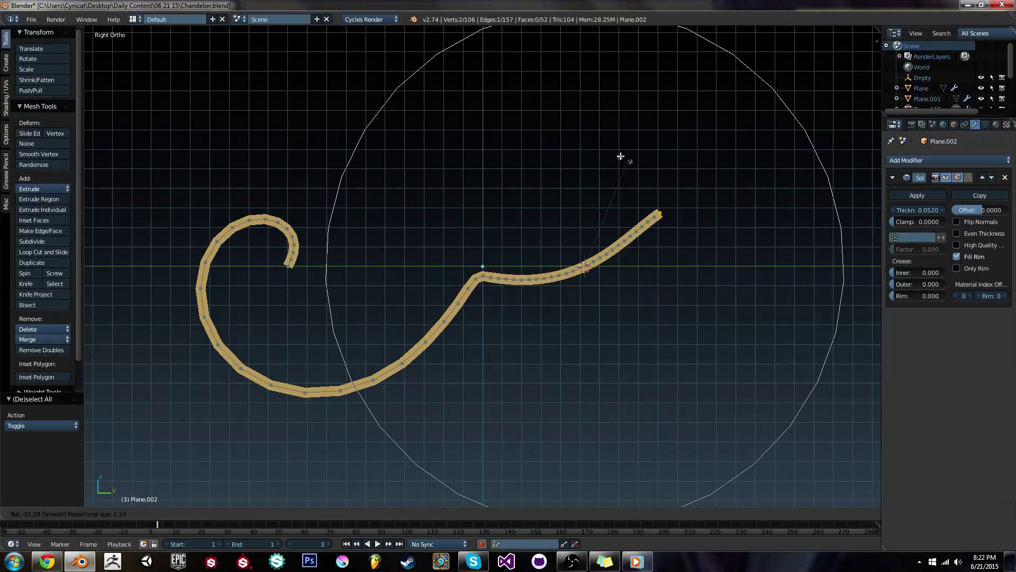
pyautogui.scroll(-2, 512, 331)
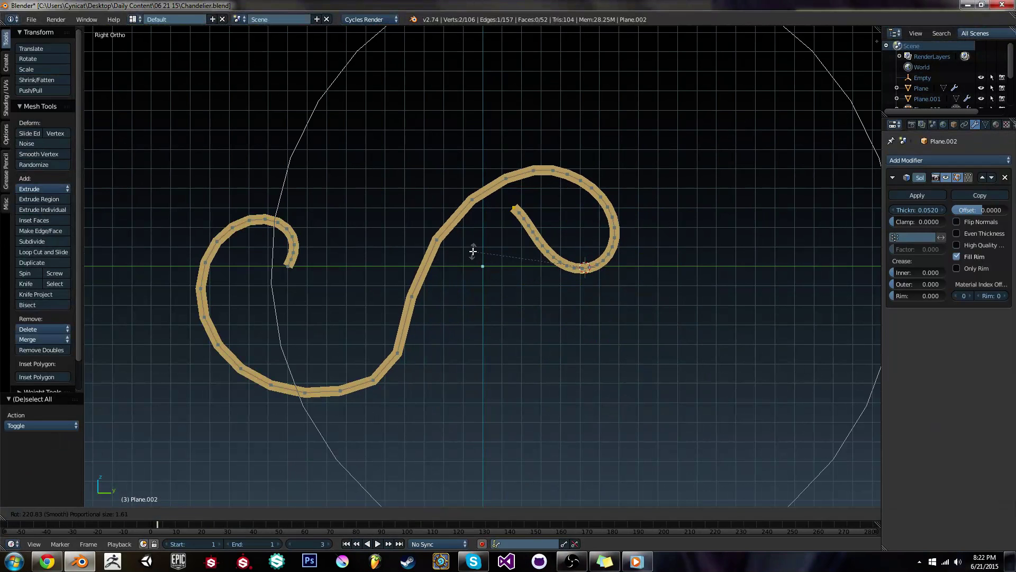
pyautogui.scroll(-1, 473, 250)
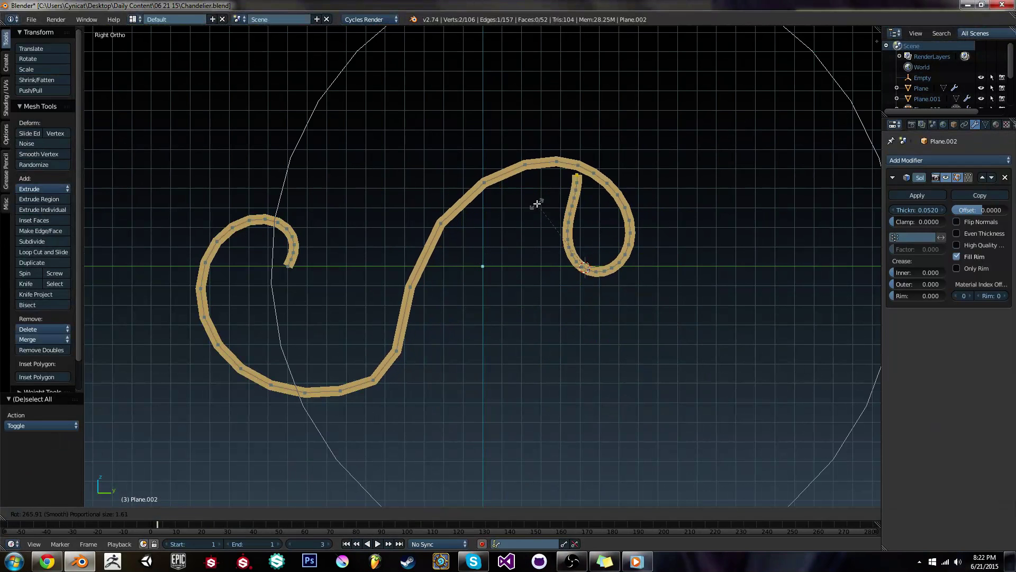
pyautogui.click(526, 233)
pyautogui.press('Tab')
pyautogui.moveTo(526, 233); pyautogui.dragTo(715, 303, button='middle')
# Move the newly curled end downward with proportional size 1.61 to lower the smaller scroll.
pyautogui.press('Tab')
pyautogui.press('g')
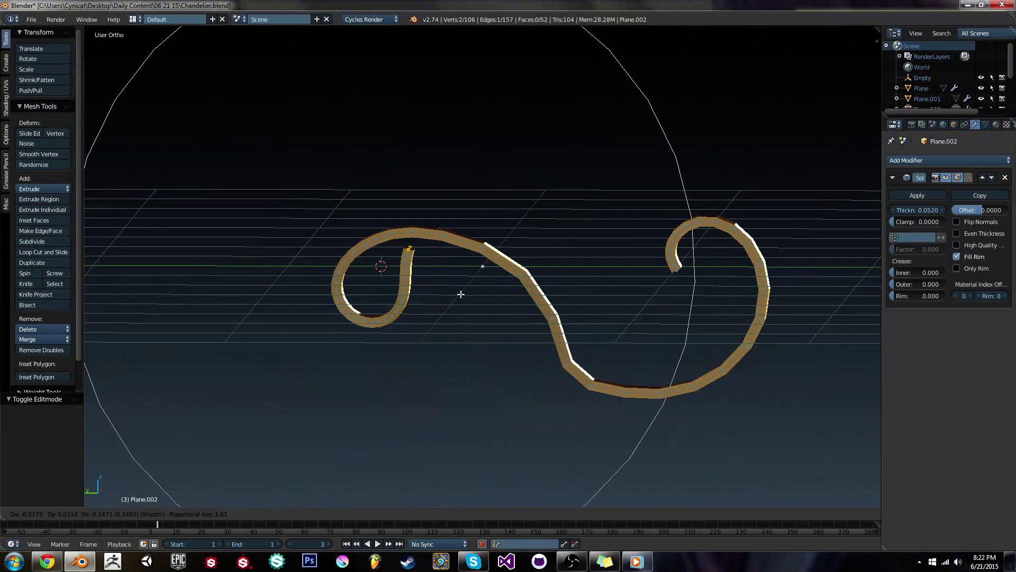
pyautogui.click(474, 320)
pyautogui.press('Tab')
# Select the edge at the lower kink between the two curls and try moving it with proportional size 0.42.
pyautogui.press('Tab')
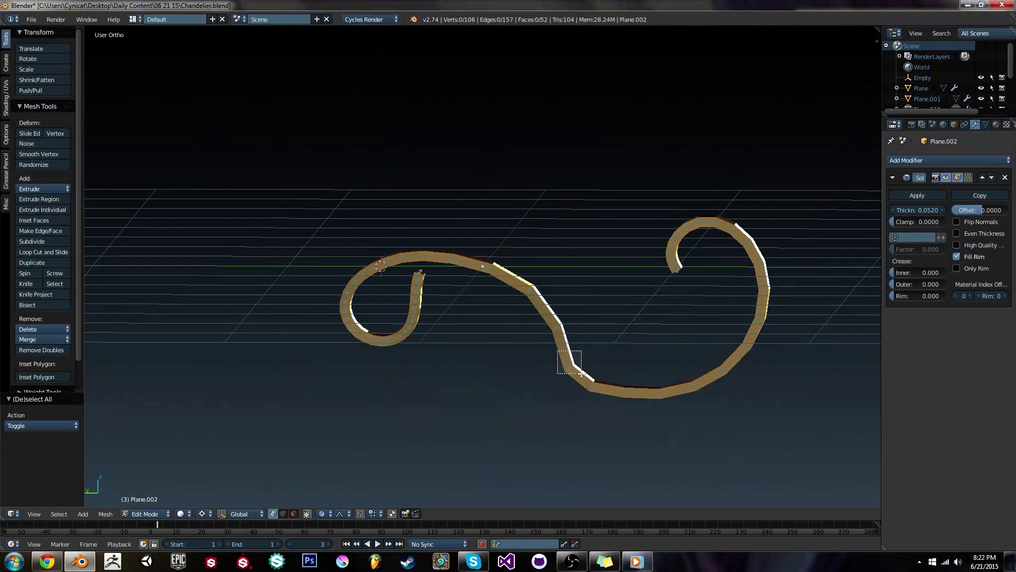
pyautogui.moveTo(581, 374); pyautogui.dragTo(581, 374)
pyautogui.press('g')
pyautogui.scroll(5, 567, 381)
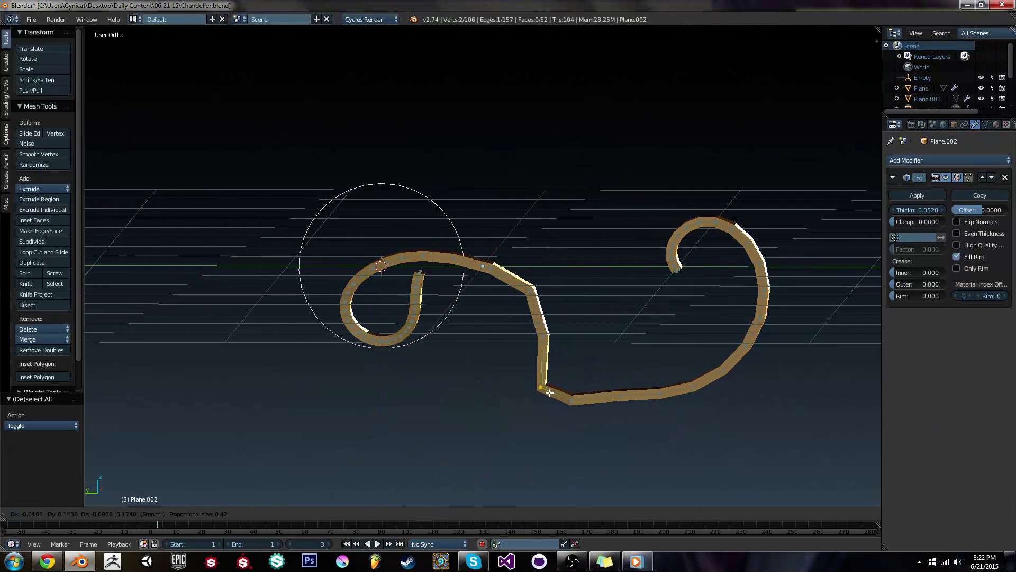
pyautogui.click(550, 392)
pyautogui.moveTo(546, 393); pyautogui.dragTo(653, 358, button='middle')
pyautogui.press('KP_3')
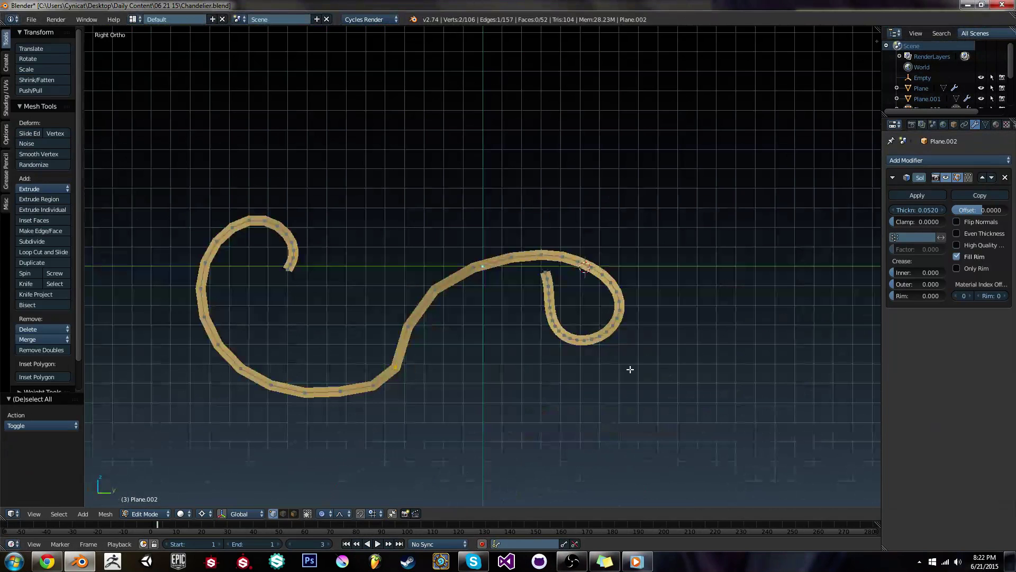
pyautogui.press('g')
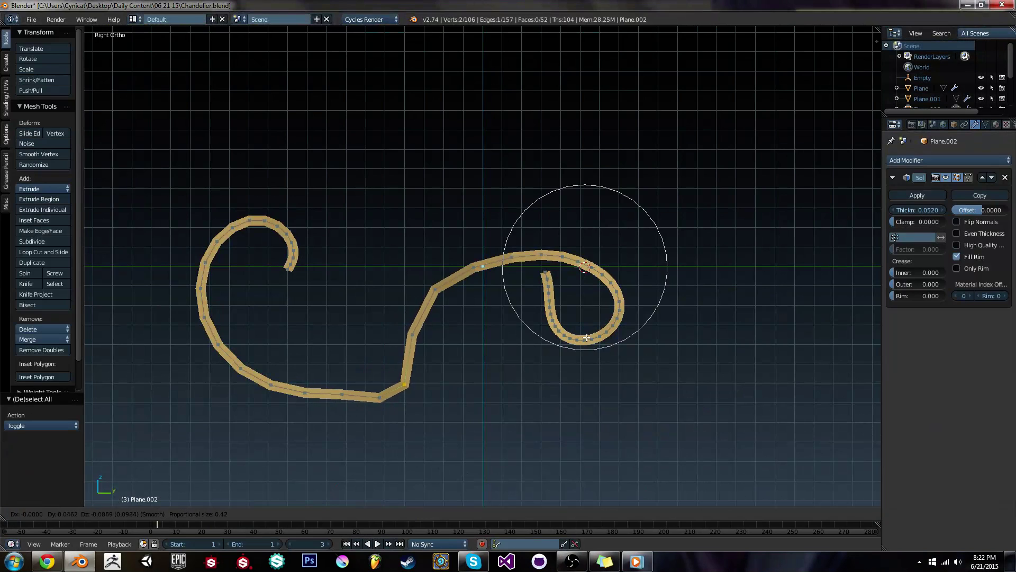
pyautogui.press('Escape')
# Set the proportional falloff to Sharp and pull the kink edge toward positive Y and downward with proportional size 0.56.
pyautogui.click(347, 513)
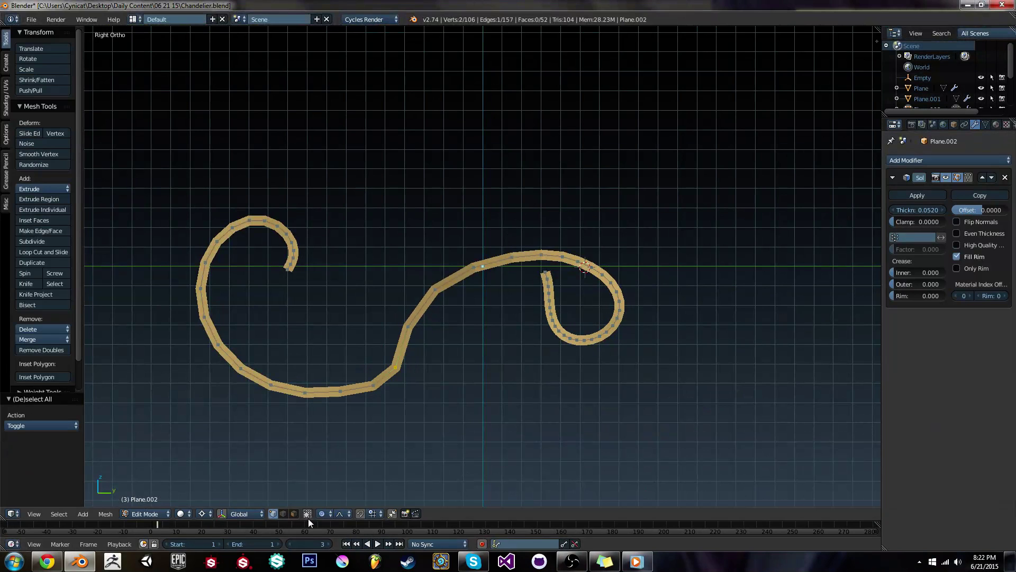
pyautogui.click(345, 513)
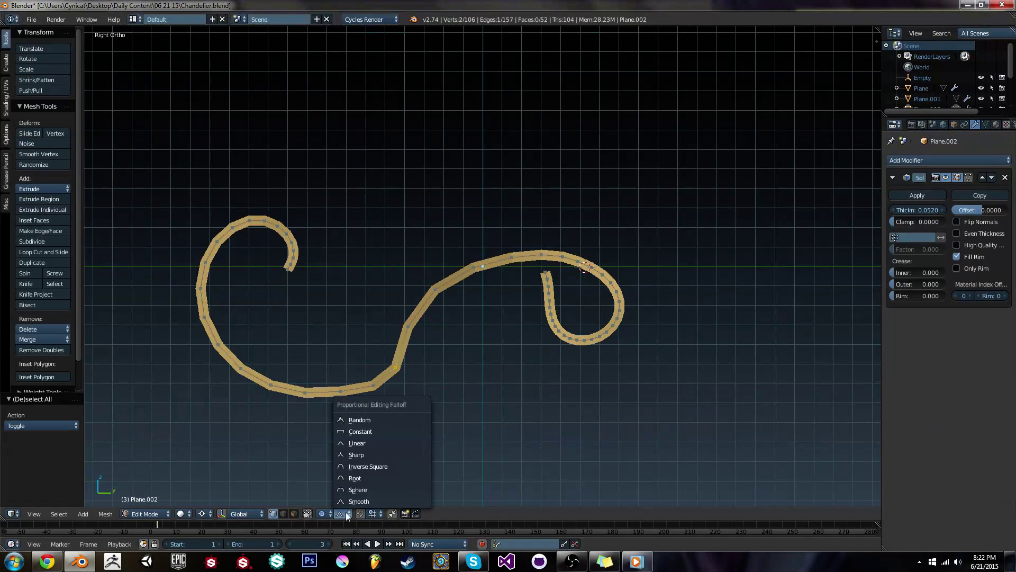
pyautogui.click(352, 454)
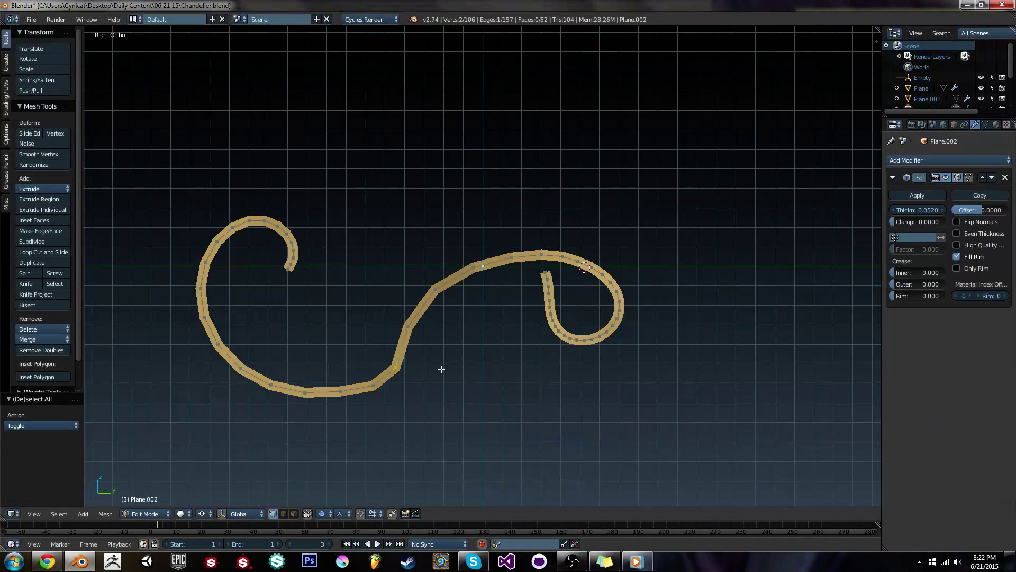
pyautogui.press('g')
pyautogui.scroll(-2, 468, 387)
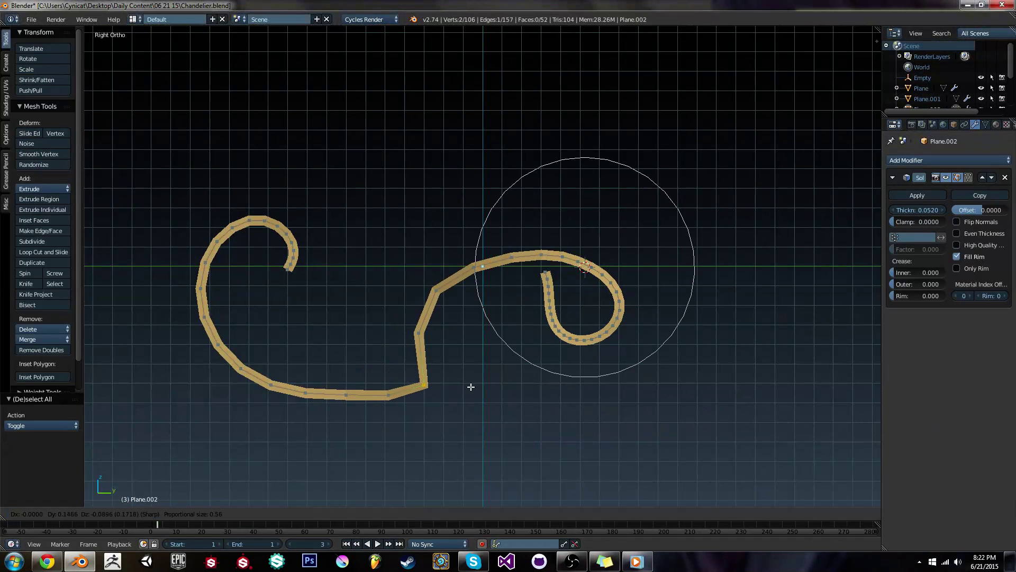
pyautogui.click(481, 394)
pyautogui.press('Tab')
pyautogui.moveTo(483, 390); pyautogui.dragTo(504, 396, button='middle')
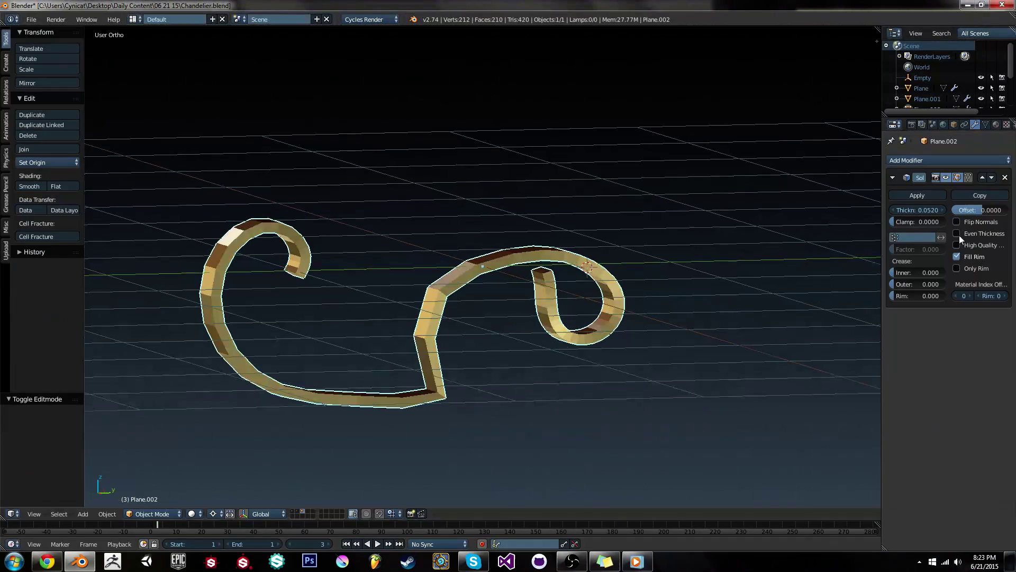
# Enable Even Thickness on the Solidify modifier.
pyautogui.click(972, 233)
pyautogui.moveTo(540, 365)
pyautogui.mouseDown(button='middle')
pyautogui.moveTo(582, 357)
pyautogui.moveTo(740, 367)
pyautogui.moveTo(779, 358)
pyautogui.moveTo(555, 367)
pyautogui.moveTo(487, 349)
pyautogui.moveTo(536, 354)
pyautogui.mouseUp(button='middle')
pyautogui.press('Tab')
pyautogui.press('Tab')
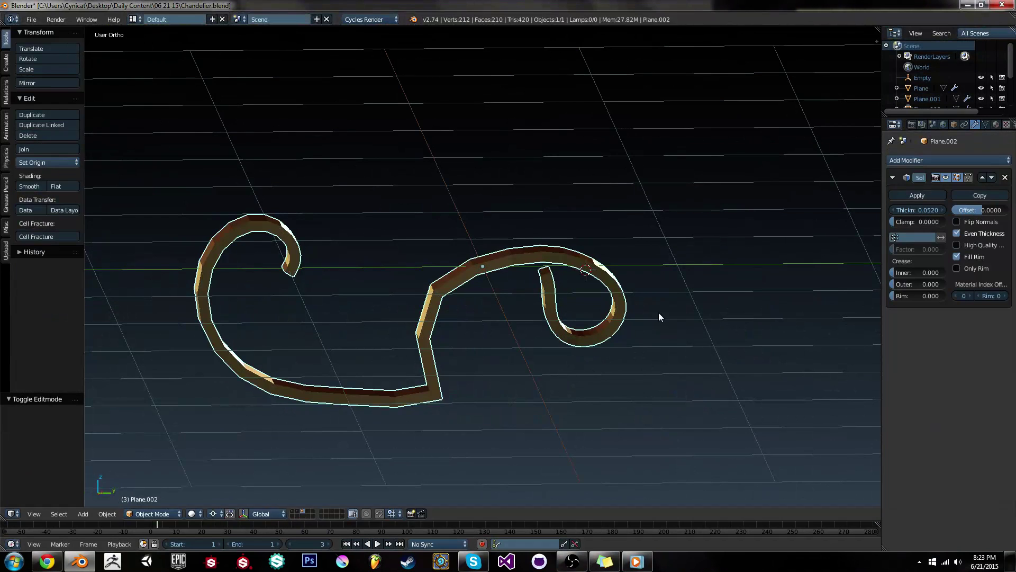
# Add a Subdivision Surface modifier above the Solidify modifier and set its view subdivisions to 2.
pyautogui.click(959, 160)
pyautogui.click(789, 329)
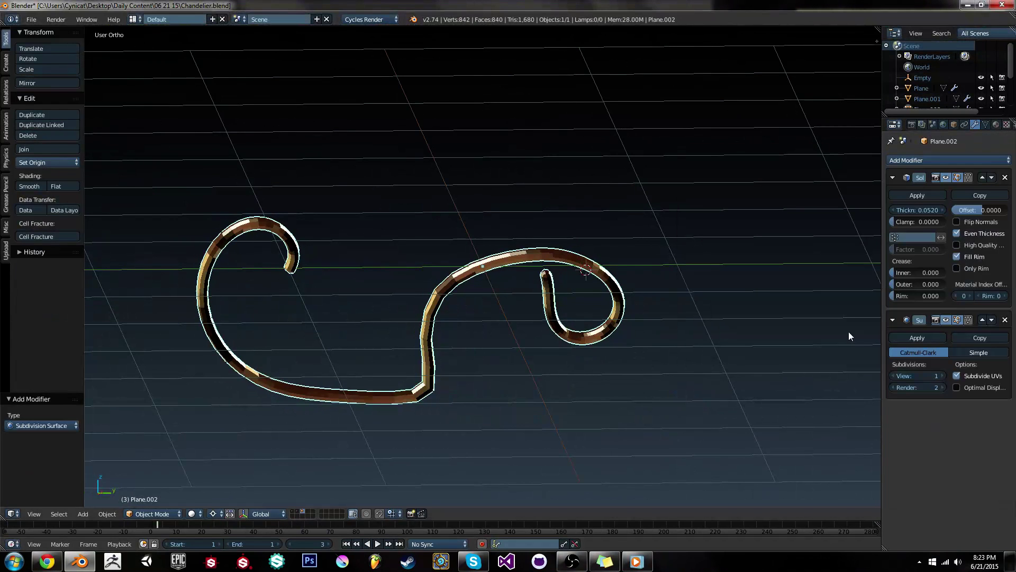
pyautogui.click(982, 320)
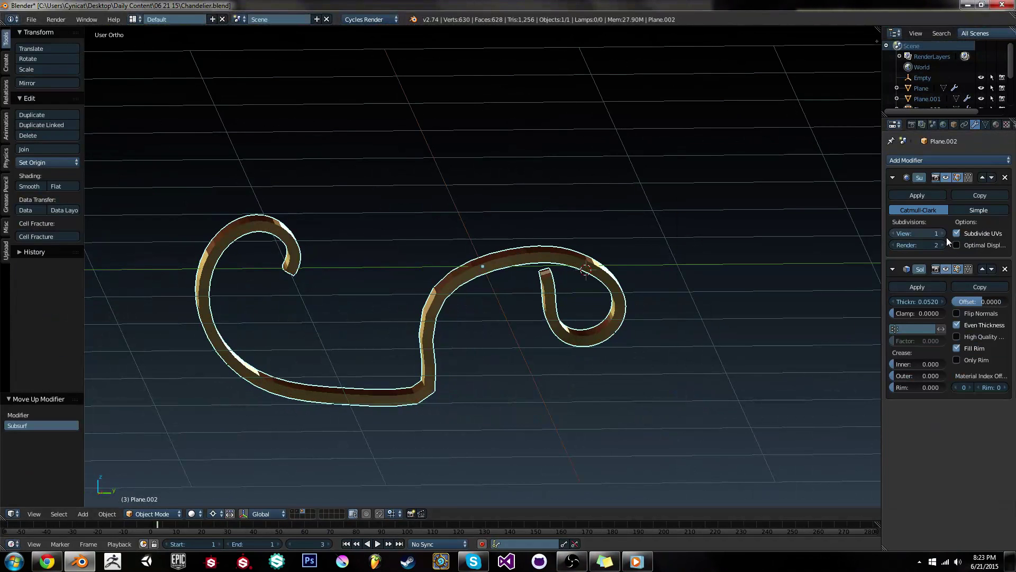
pyautogui.moveTo(435, 246)
pyautogui.mouseDown(button='middle')
pyautogui.moveTo(477, 321)
pyautogui.moveTo(520, 339)
pyautogui.moveTo(404, 354)
pyautogui.mouseUp(button='middle')
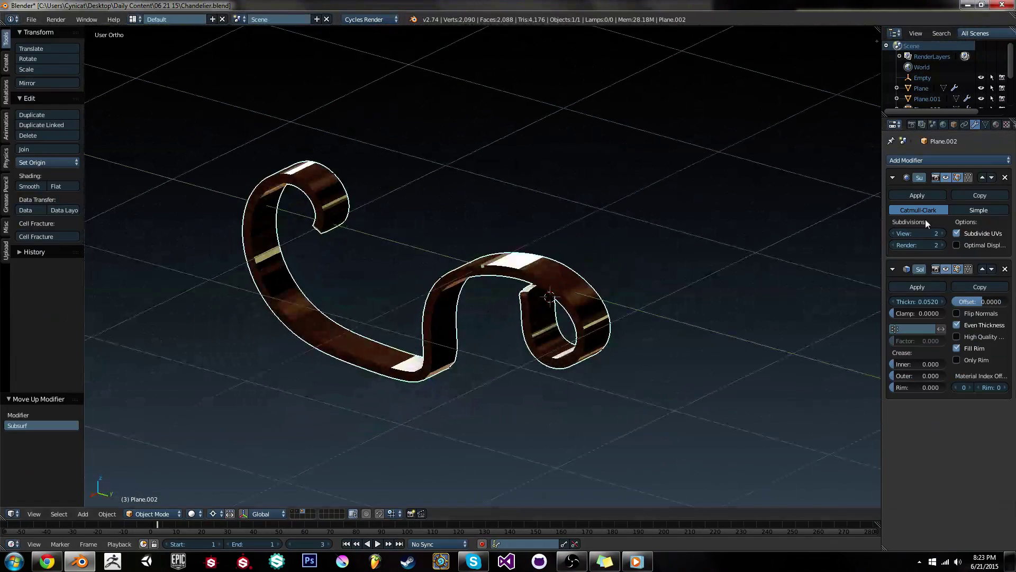
pyautogui.moveTo(738, 254); pyautogui.dragTo(319, 216, button='middle')
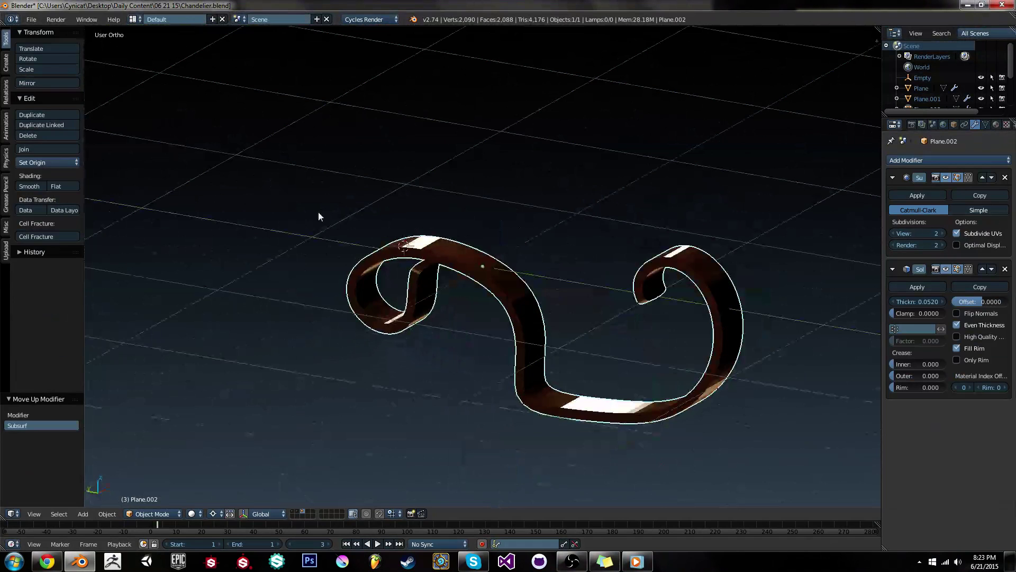
# Shade the scroll smooth, add an Edge Split modifier with a 30° split angle, and collapse the two modifiers above it.
pyautogui.click(28, 186)
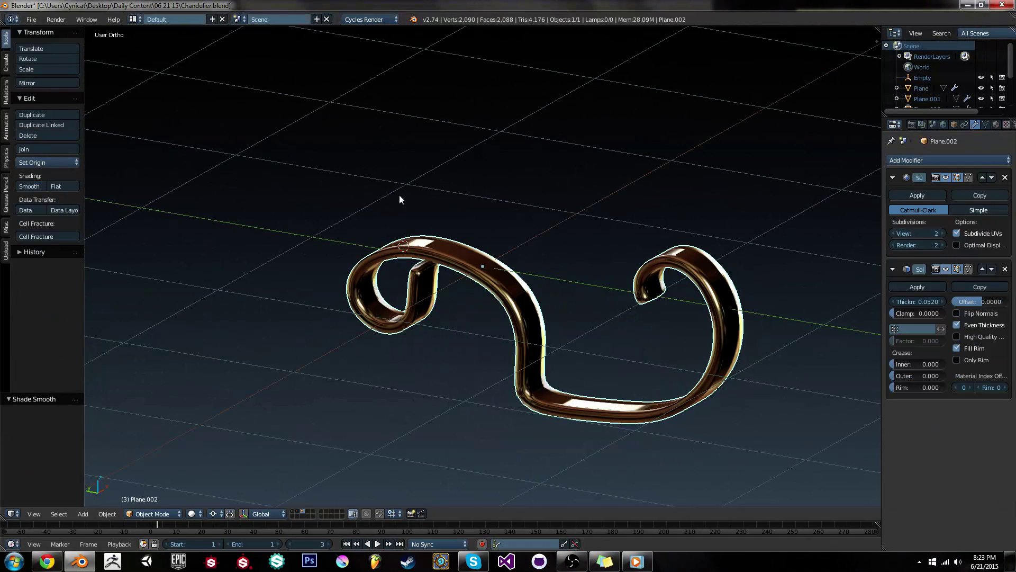
pyautogui.click(993, 160)
pyautogui.press('e')
pyautogui.moveTo(742, 234); pyautogui.dragTo(686, 261, button='middle')
pyautogui.click(892, 178)
pyautogui.click(893, 197)
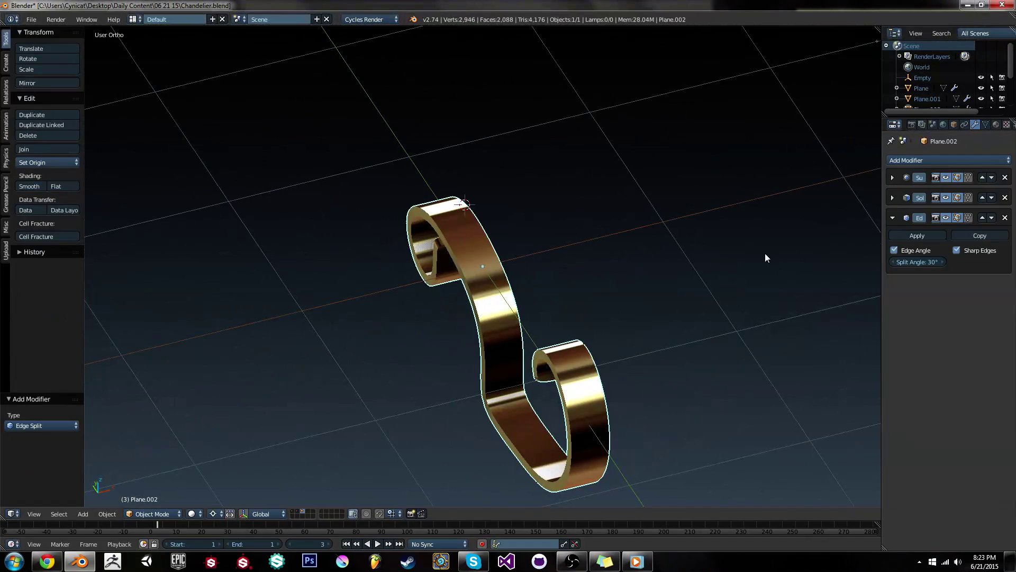
# Set proportional editing to Enable and try to pull the scroll's free end edge away from its curl with proportional size 0.56.
pyautogui.moveTo(764, 253); pyautogui.dragTo(448, 266, button='middle')
pyautogui.press('Tab')
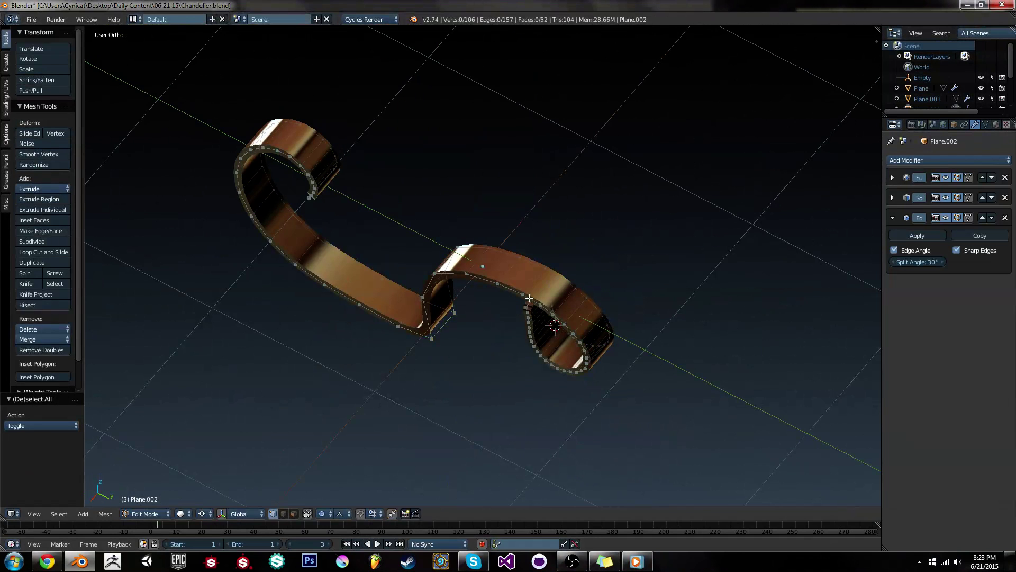
pyautogui.click(328, 514)
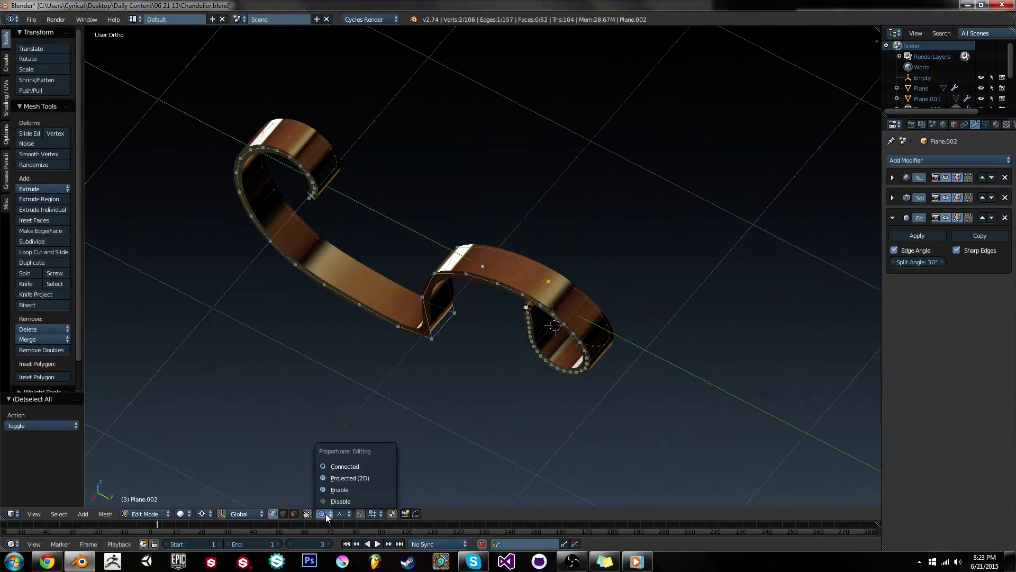
pyautogui.click(328, 502)
pyautogui.press('g')
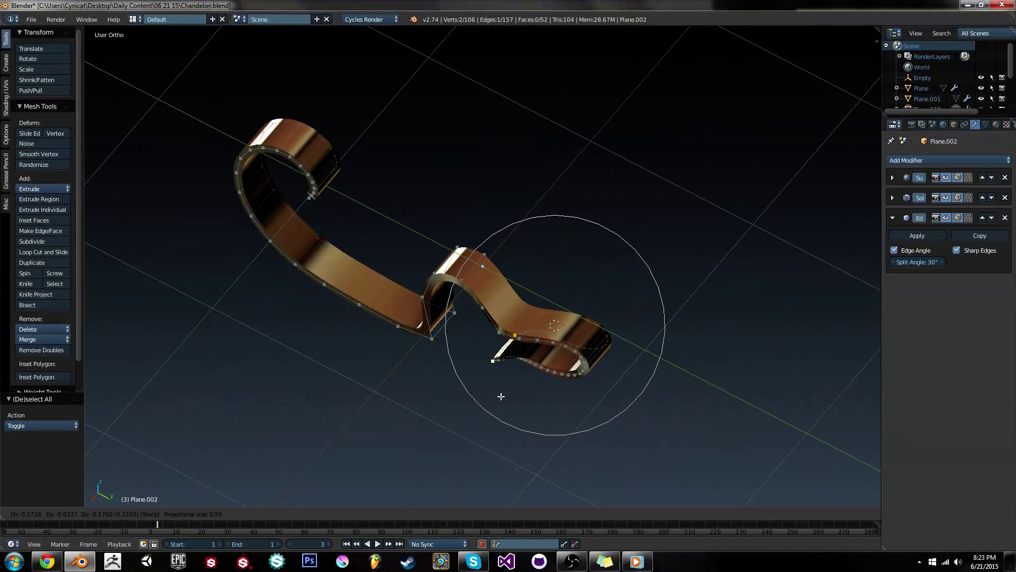
pyautogui.click(478, 381)
pyautogui.moveTo(480, 383); pyautogui.dragTo(546, 338, button='middle')
pyautogui.scroll(3, 597, 309)
pyautogui.hotkey('ctrl', 'z')
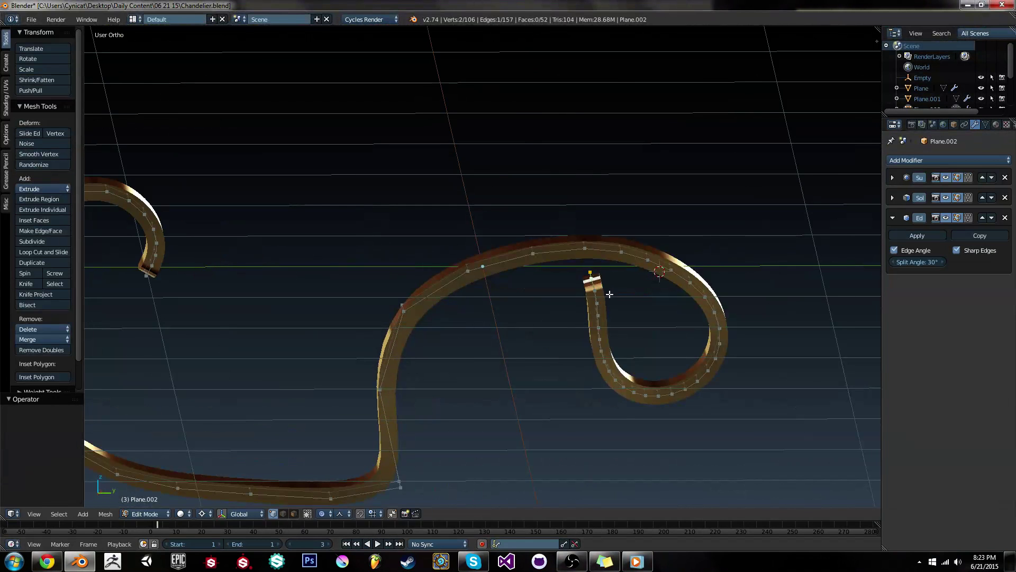
pyautogui.press('g')
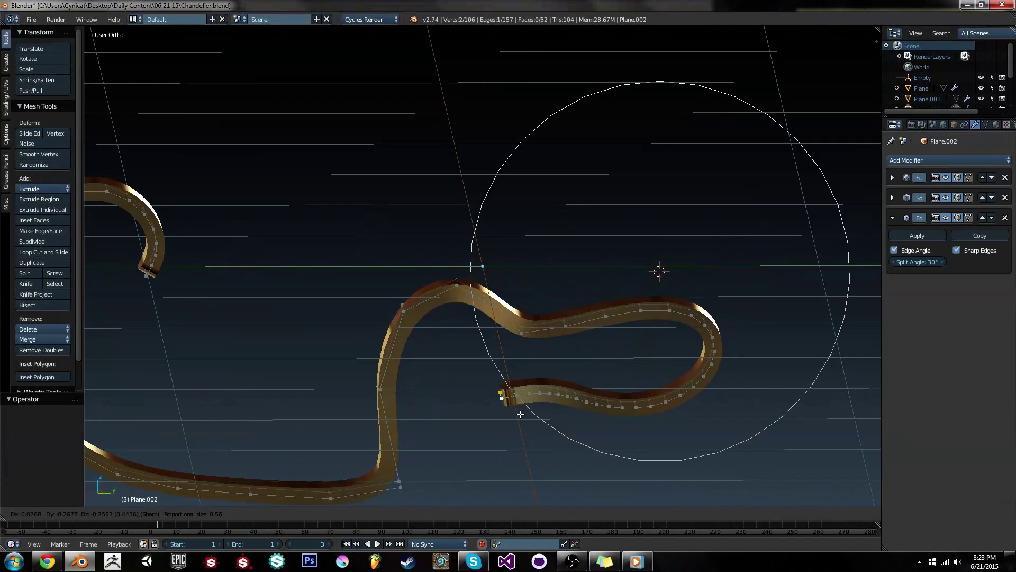
pyautogui.click(508, 437)
pyautogui.hotkey('ctrl', 'z')
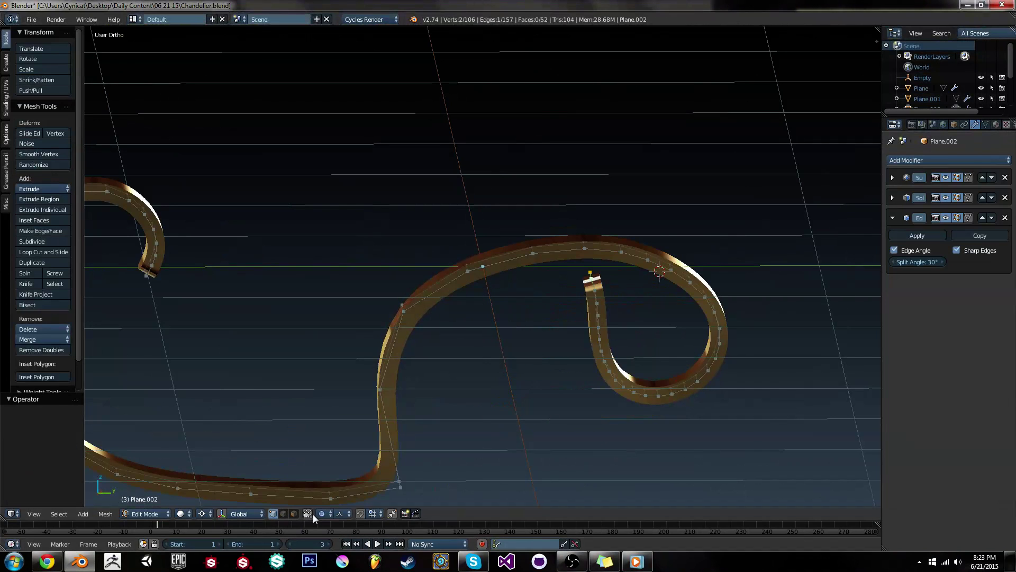
# Set the proportional editing mode to Connected.
pyautogui.click(329, 515)
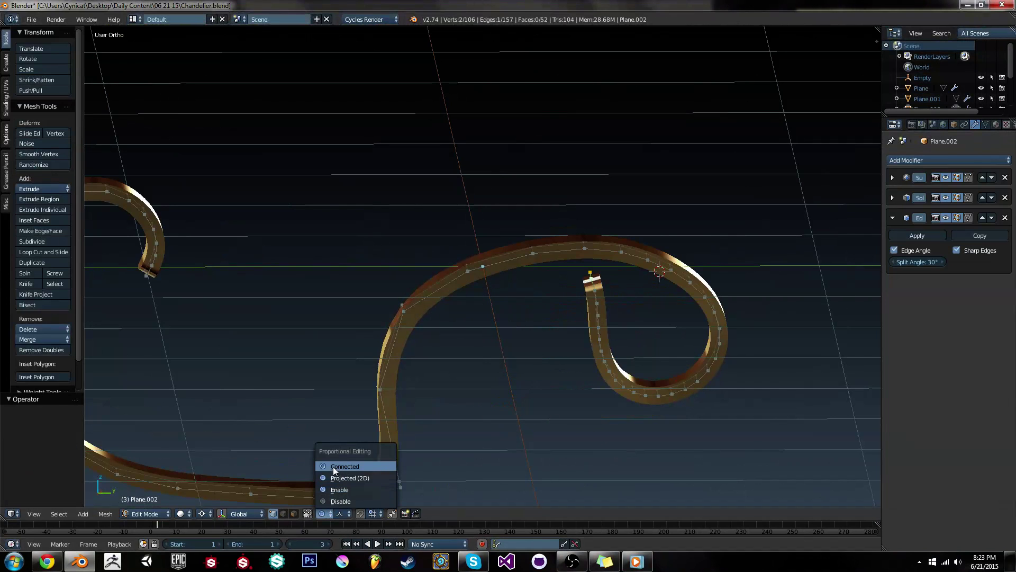
pyautogui.click(355, 465)
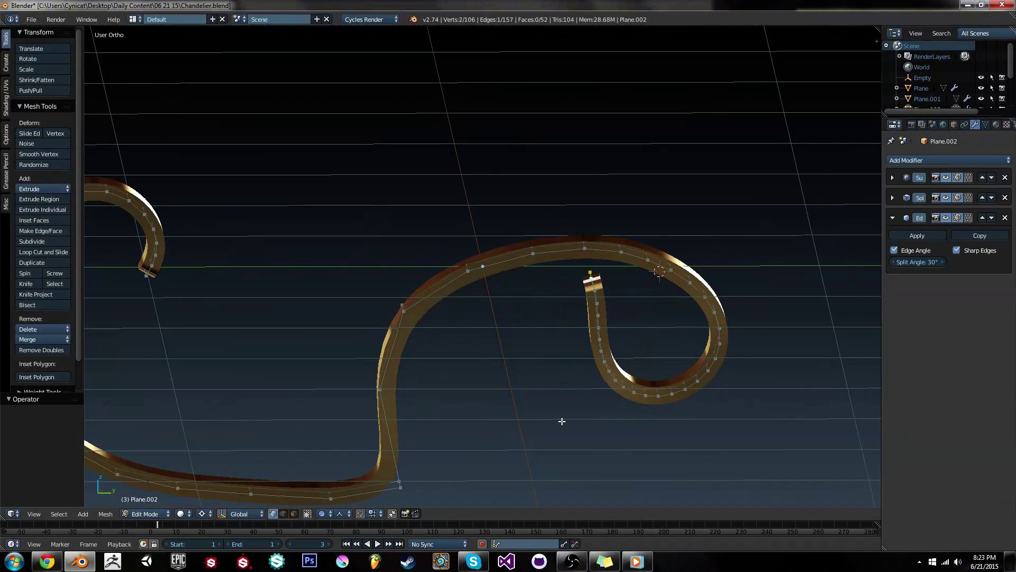
pyautogui.hotkey('ctrl', 'o')
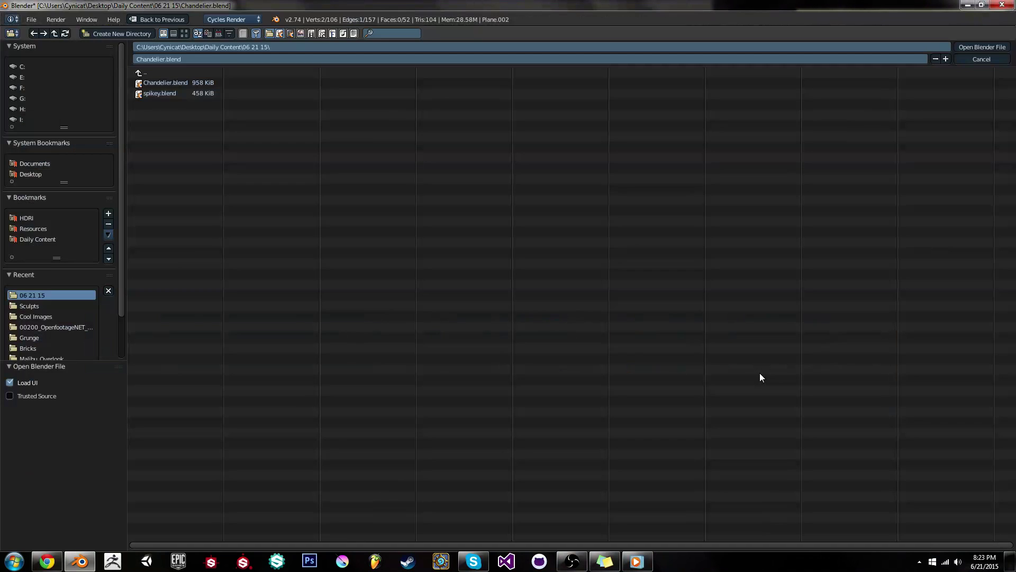
pyautogui.click(980, 59)
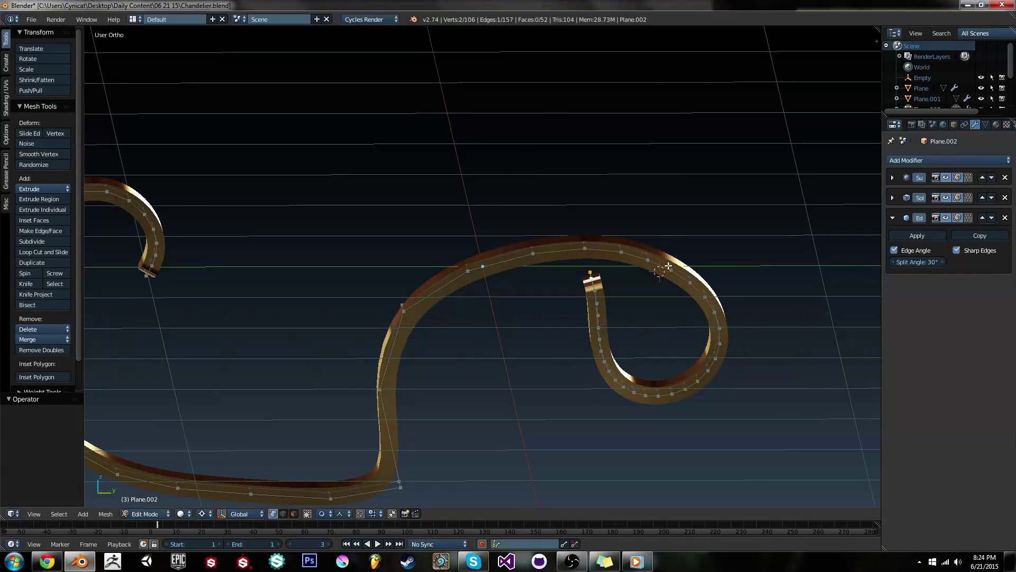
# Try to move the scroll's end edge with connected falloff while varying the proportional size between about 0.56 and 14.42.
pyautogui.press('g')
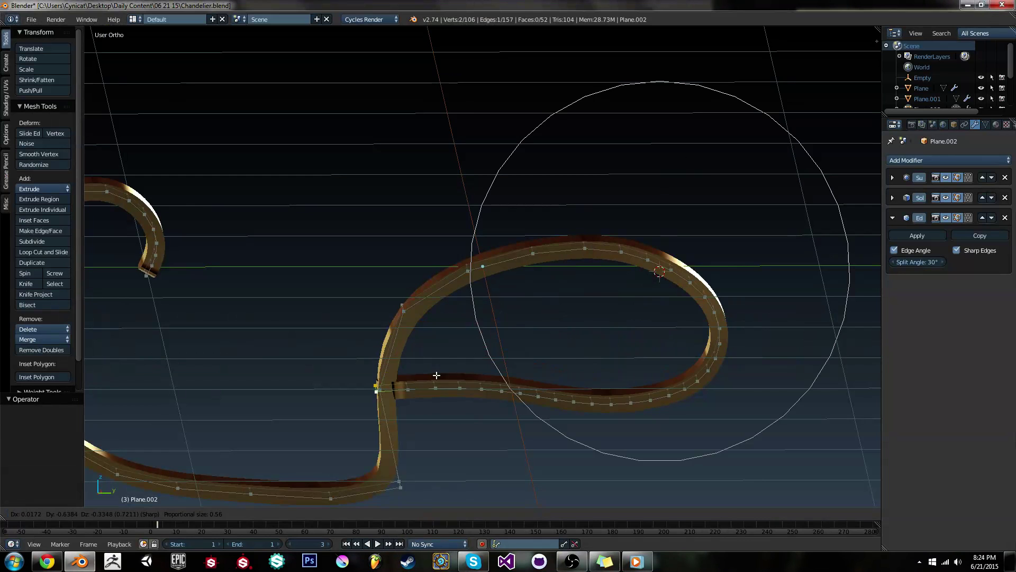
pyautogui.scroll(-12, 741, 345)
pyautogui.scroll(-9, 662, 365)
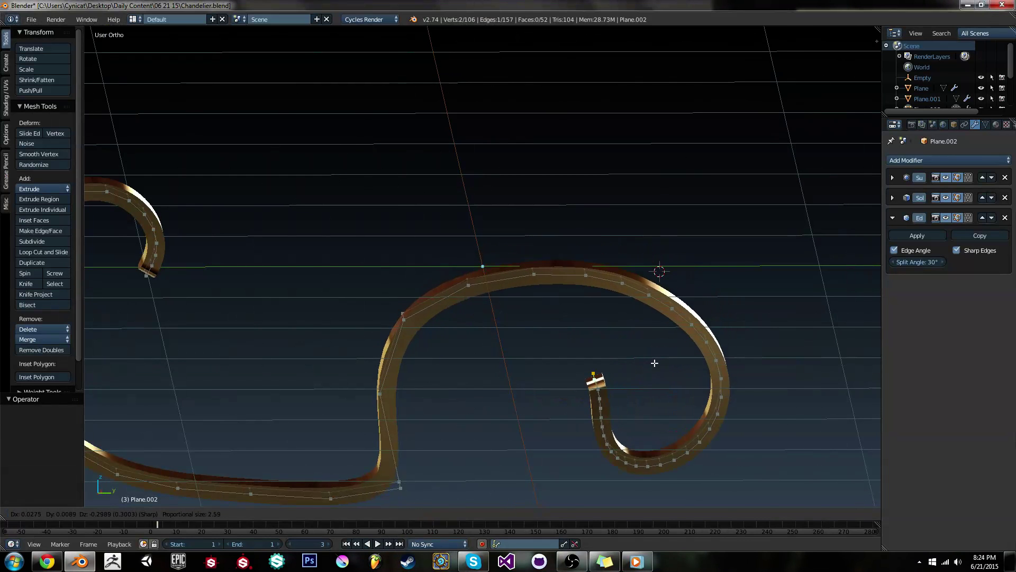
pyautogui.scroll(-7, 661, 346)
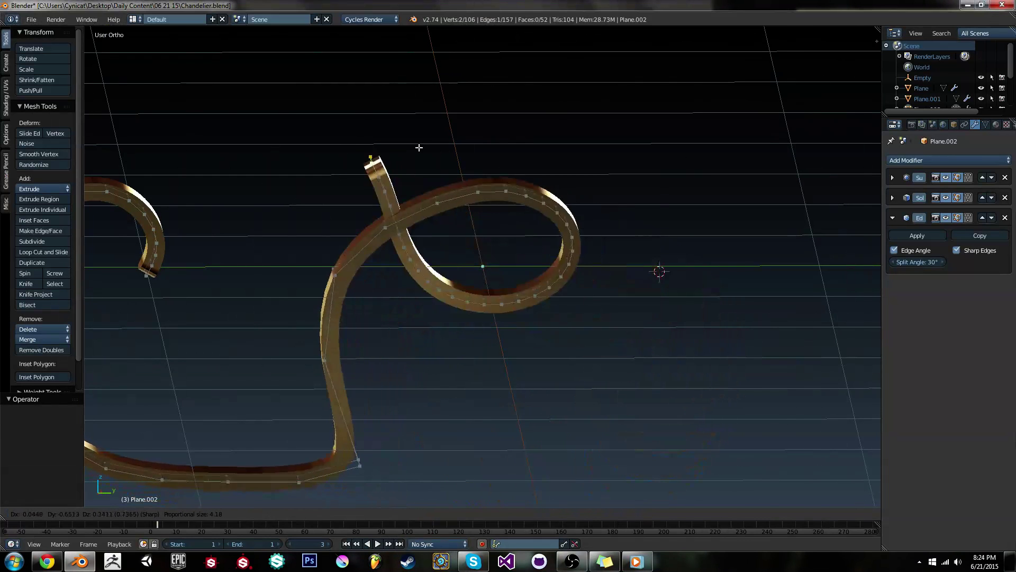
pyautogui.scroll(11, 603, 286)
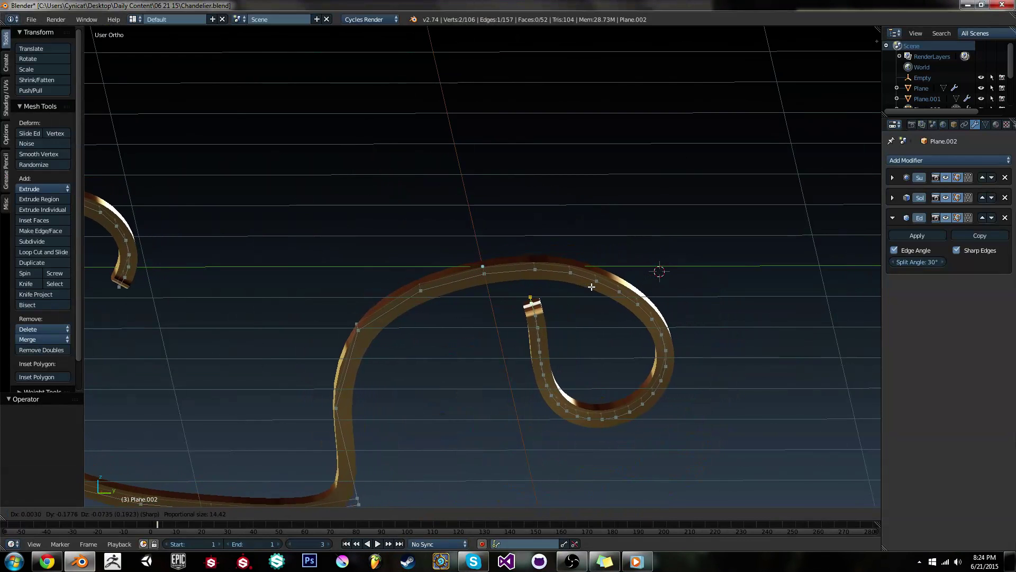
pyautogui.scroll(14, 590, 286)
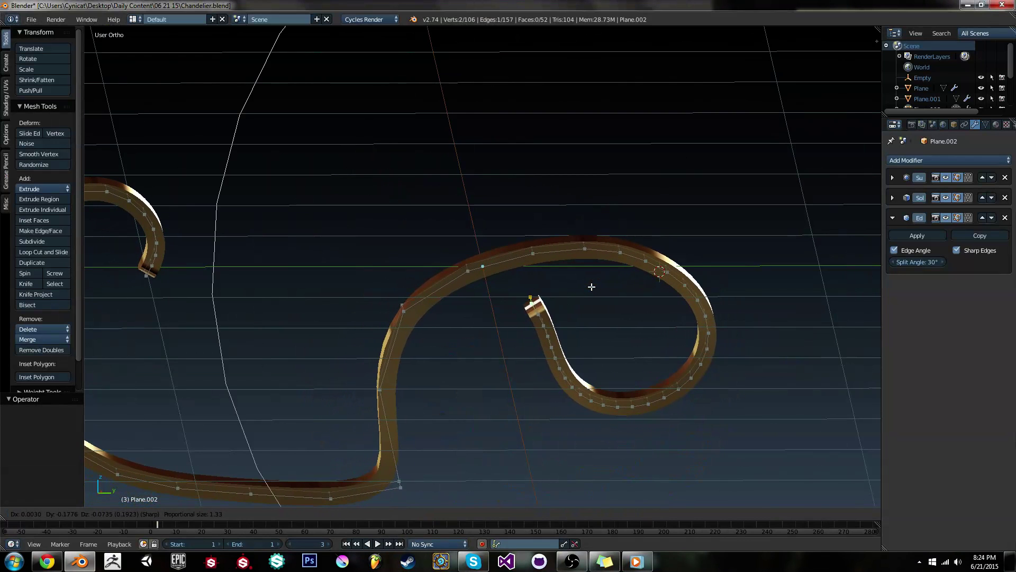
pyautogui.scroll(-8, 512, 364)
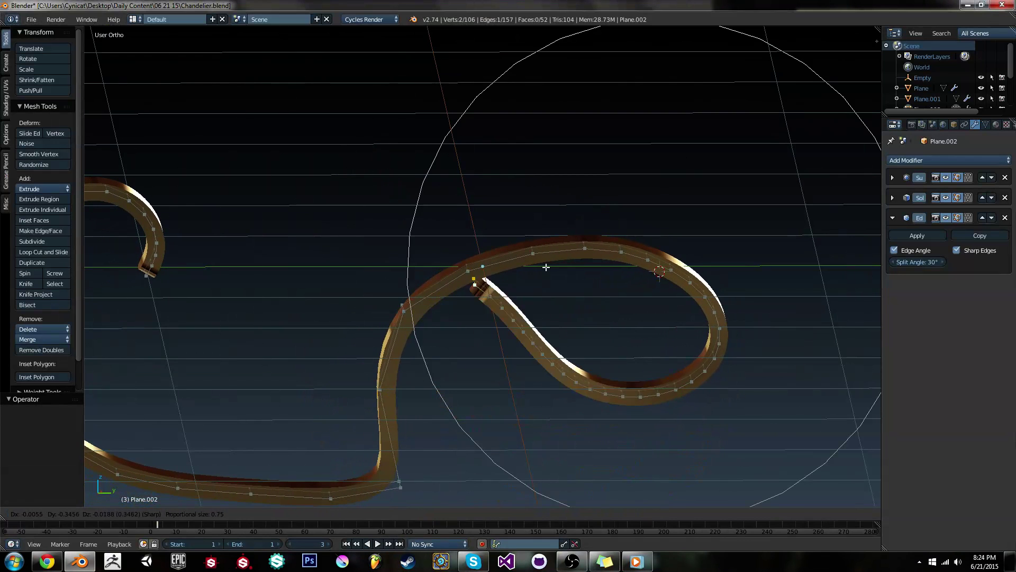
pyautogui.scroll(-13, 474, 390)
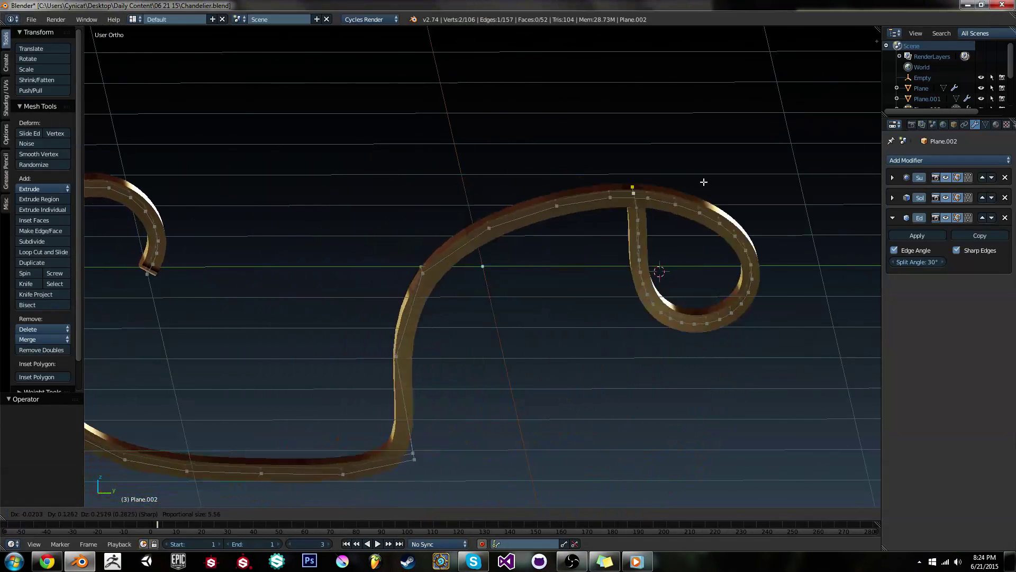
pyautogui.rightClick(664, 336)
# Scale the scroll's end edge by 4.218 along X with connected proportional editing to widen the strip.
pyautogui.moveTo(664, 335); pyautogui.dragTo(538, 306, button='middle')
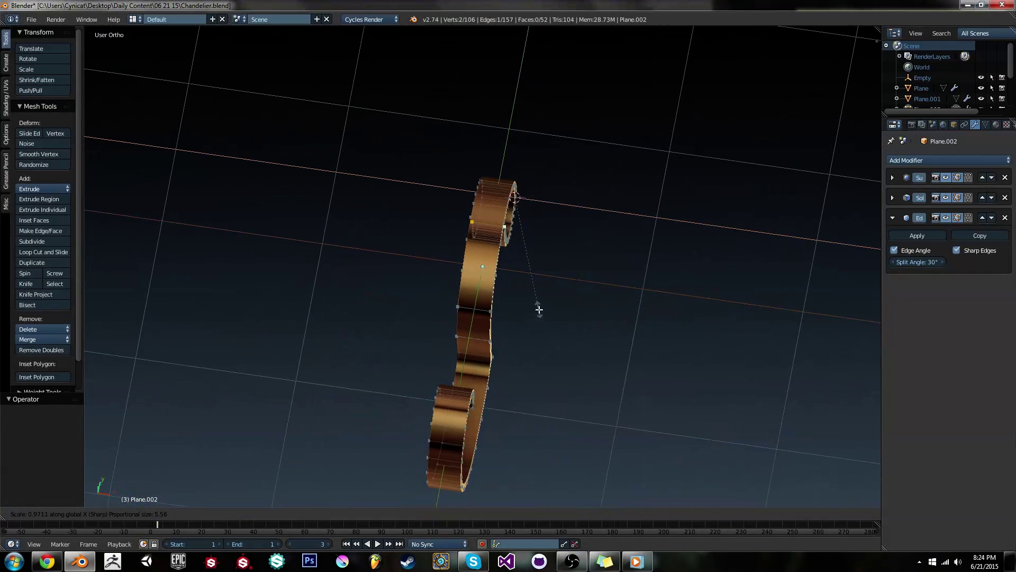
pyautogui.press('s')
pyautogui.press('x')
pyautogui.scroll(-8, 143, 380)
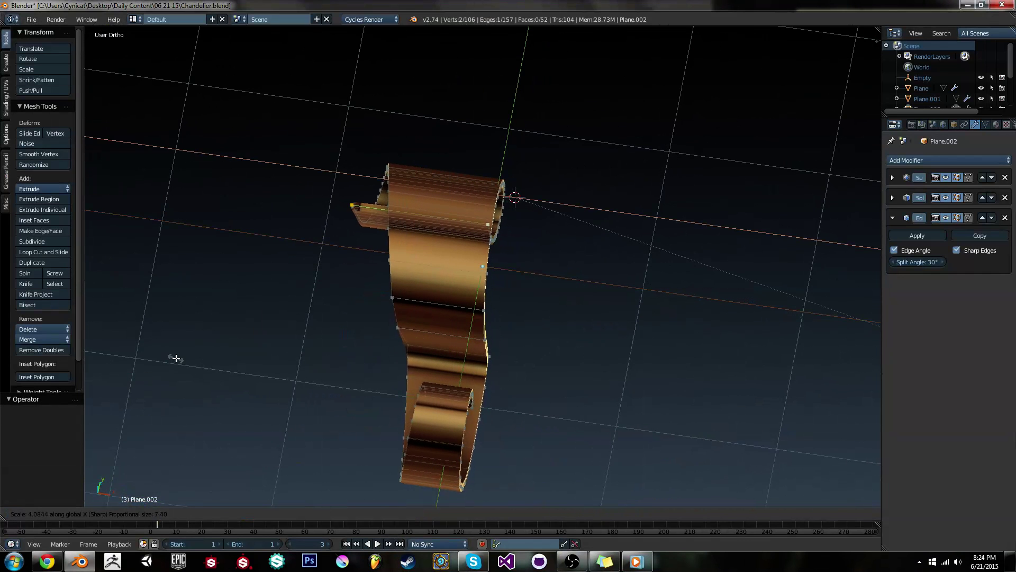
pyautogui.click(208, 336)
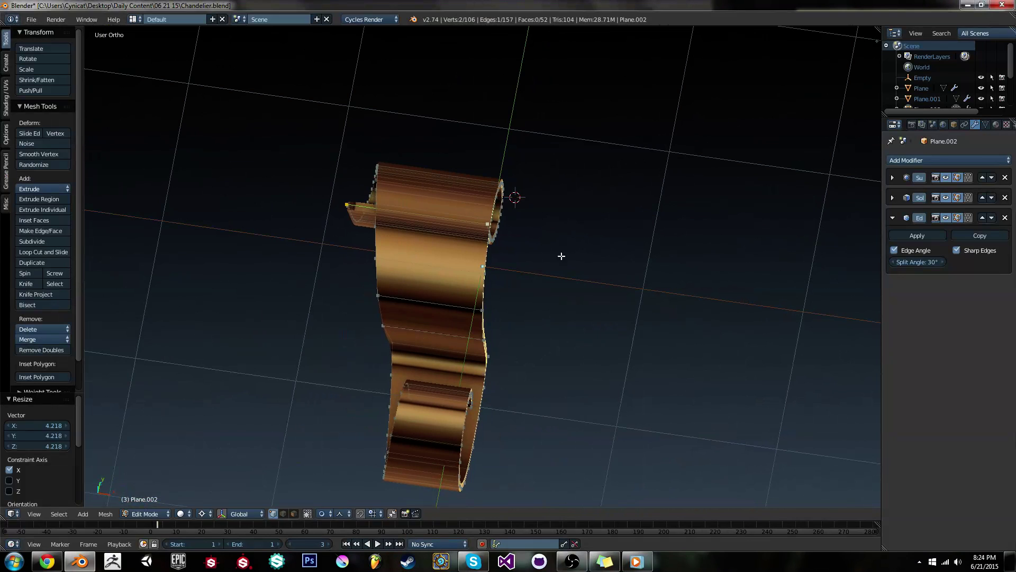
# Scale the entire scroll mesh along X and return to Object Mode.
pyautogui.press('a')
pyautogui.press('a')
pyautogui.press('s')
pyautogui.press('x')
pyautogui.click(556, 238)
pyautogui.press('Tab')
pyautogui.moveTo(513, 285)
pyautogui.mouseDown(button='middle')
pyautogui.moveTo(558, 239)
pyautogui.moveTo(655, 368)
pyautogui.moveTo(599, 313)
pyautogui.moveTo(696, 268)
pyautogui.moveTo(633, 259)
pyautogui.moveTo(538, 288)
pyautogui.moveTo(394, 300)
pyautogui.moveTo(518, 280)
pyautogui.mouseUp(button='middle')
pyautogui.press('Tab')
pyautogui.press('Tab')
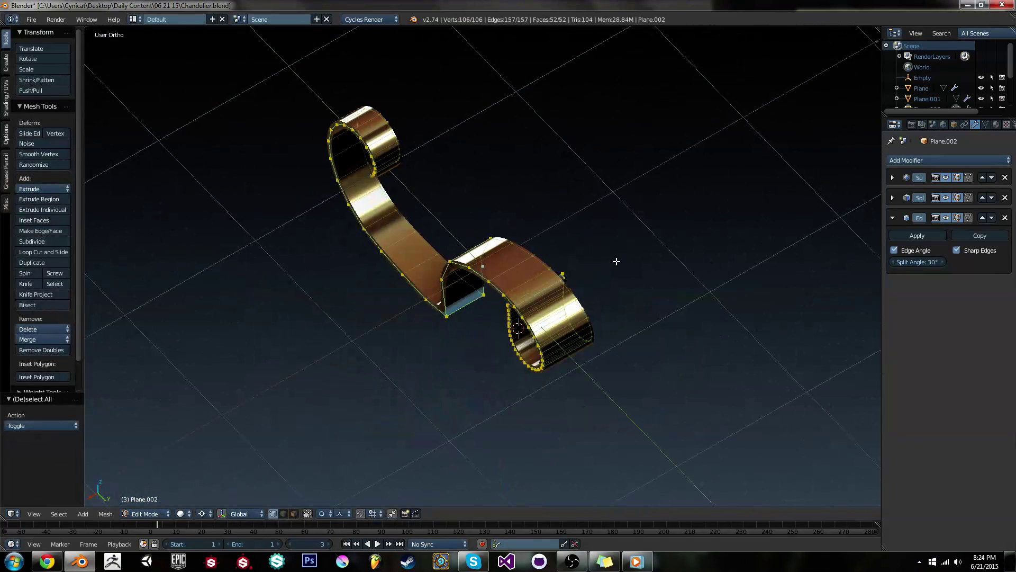
pyautogui.moveTo(615, 261); pyautogui.dragTo(557, 248, button='middle')
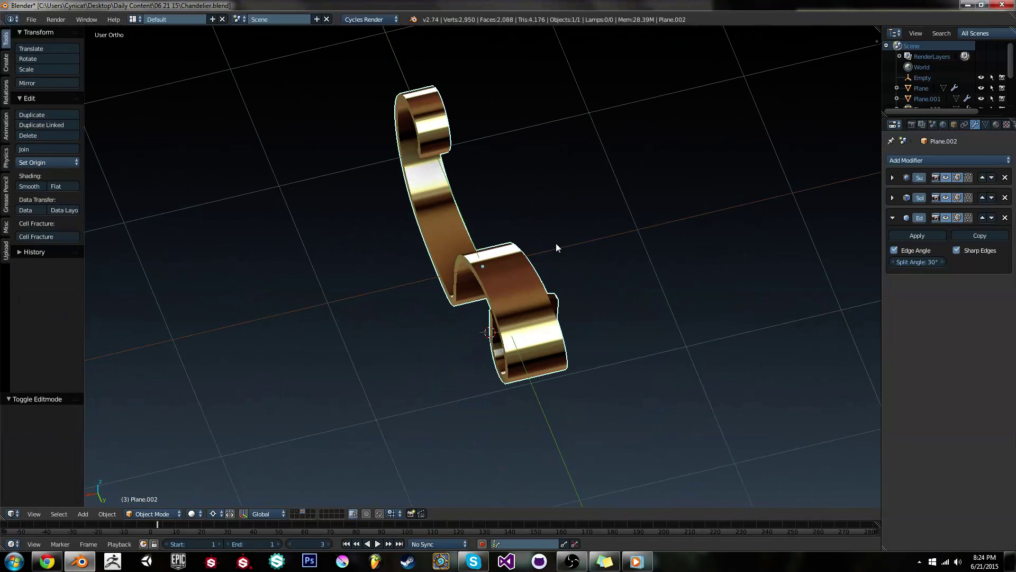
# Start a new file and add a mesh plane at the origin.
pyautogui.hotkey('ctrl', 'n')
pyautogui.click(554, 242)
pyautogui.hotkey('shift', 'a')
pyautogui.moveTo(442, 227)
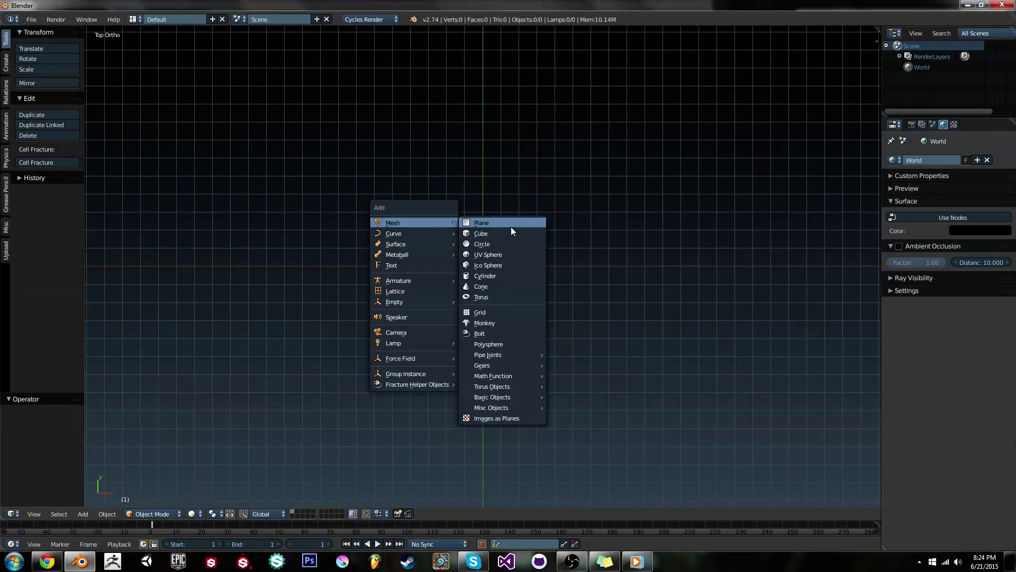
pyautogui.click(510, 227)
# Scale the plane's mesh along X to about a fifth of its width to form a long strip.
pyautogui.scroll(-2, 620, 281)
pyautogui.scroll(1, 689, 236)
pyautogui.press('Tab')
pyautogui.press('s')
pyautogui.press('x')
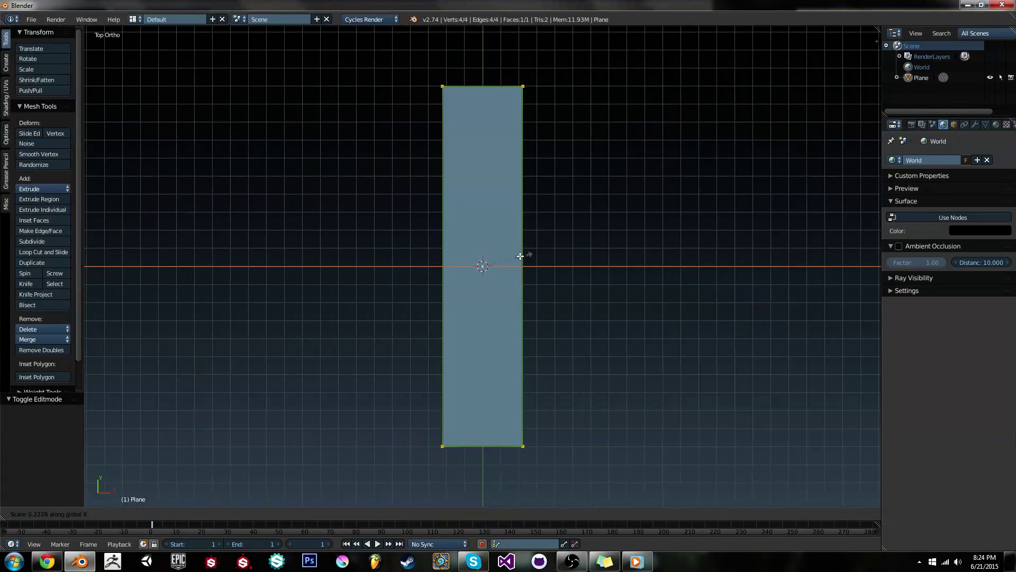
pyautogui.click(519, 223)
# Add eight lengthwise loop cuts to the strip and scale the whole mesh by 0.685 along X.
pyautogui.press('a')
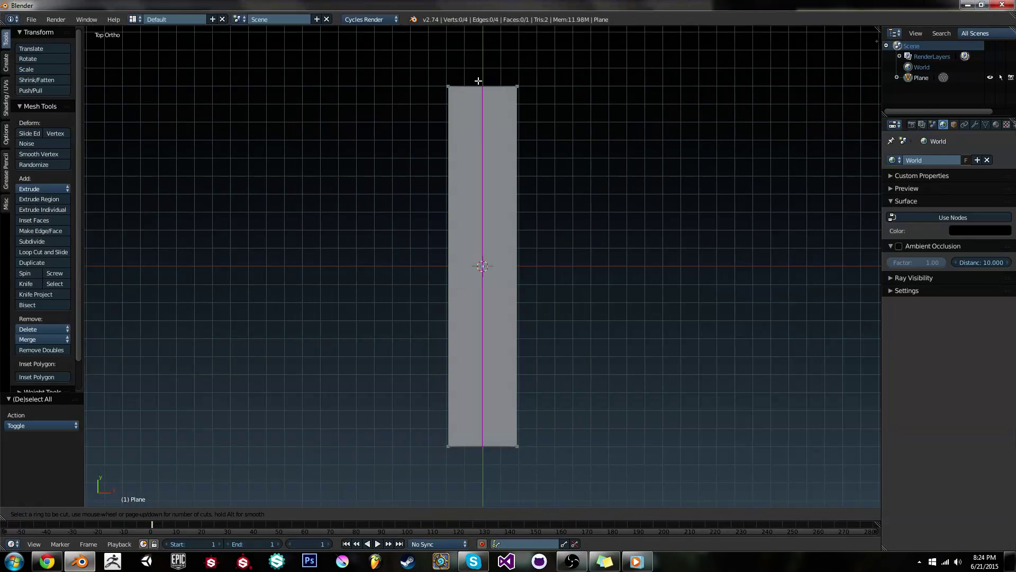
pyautogui.scroll(7, 478, 81)
pyautogui.click(478, 80)
pyautogui.rightClick(562, 133)
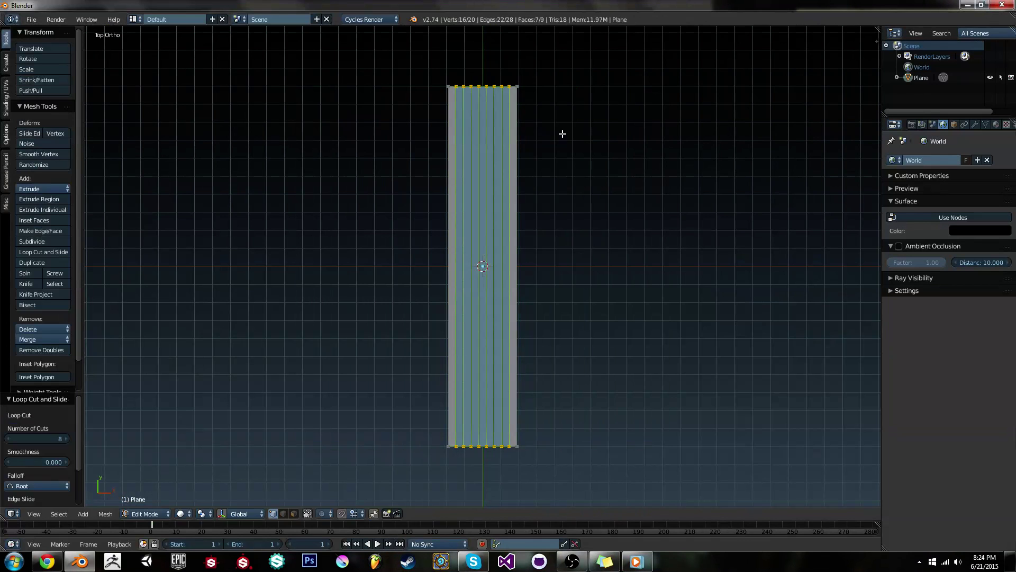
pyautogui.press('a')
pyautogui.press('a')
pyautogui.press('s')
pyautogui.press('x')
pyautogui.click(540, 169)
# Undo the last X scaling and the eight lengthwise loop cuts.
pyautogui.press('KP_1')
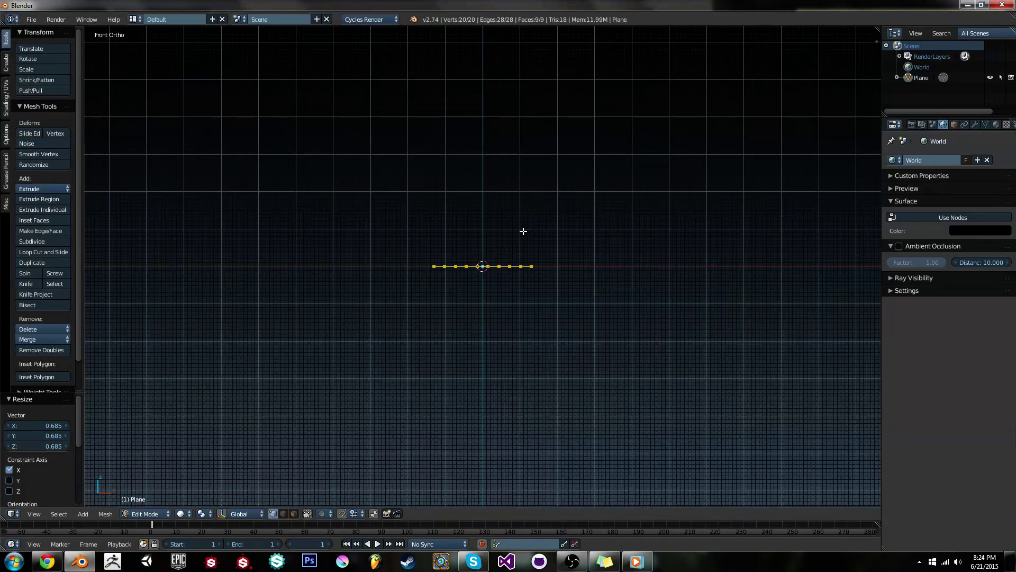
pyautogui.moveTo(523, 232); pyautogui.dragTo(514, 272, button='middle')
pyautogui.scroll(2, 514, 272)
pyautogui.keyDown('shift'); pyautogui.moveTo(503, 306); pyautogui.dragTo(506, 141, button='middle'); pyautogui.keyUp('shift')
pyautogui.hotkey('ctrl', 'z')
pyautogui.hotkey('ctrl', 'z')
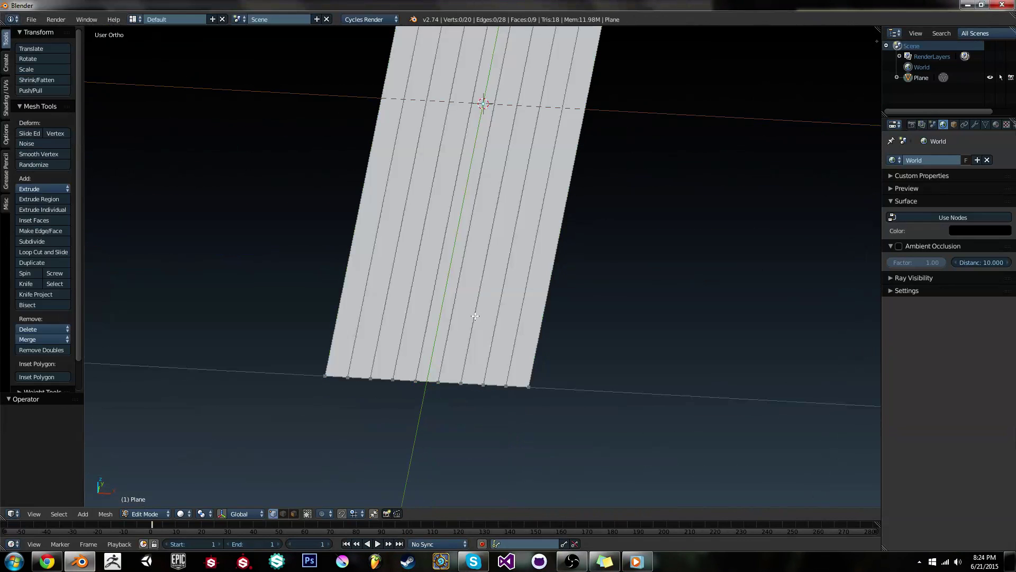
pyautogui.hotkey('ctrl', 'z')
pyautogui.hotkey('ctrl', 'z')
# Scale the undivided strip by 0.794 along X.
pyautogui.press('a')
pyautogui.press('s')
pyautogui.press('x')
pyautogui.click(540, 282)
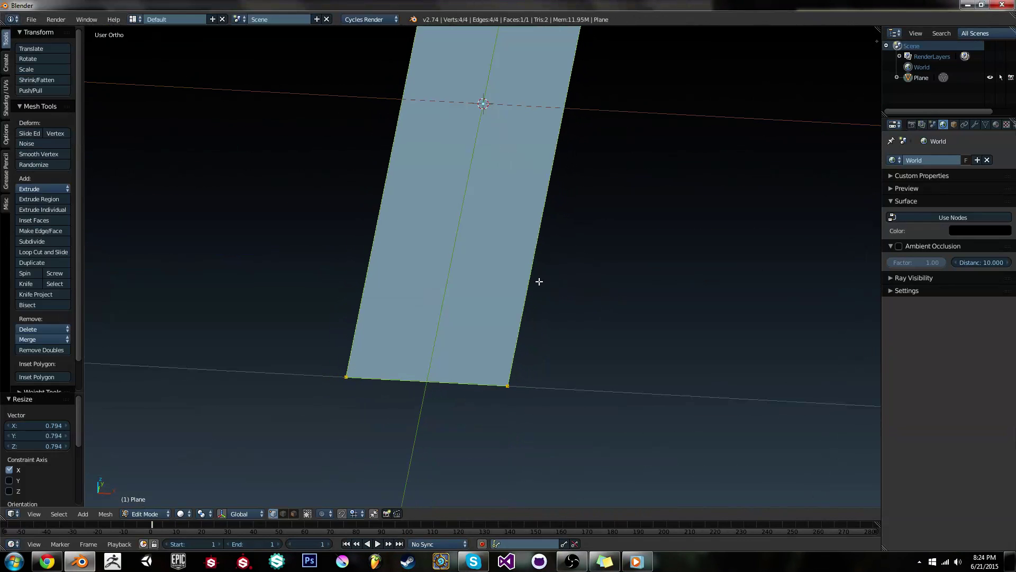
# Add 23 evenly spaced lengthwise loop cuts to the strip.
pyautogui.press('a')
pyautogui.hotkey('ctrl', 'r')
pyautogui.scroll(18, 420, 376)
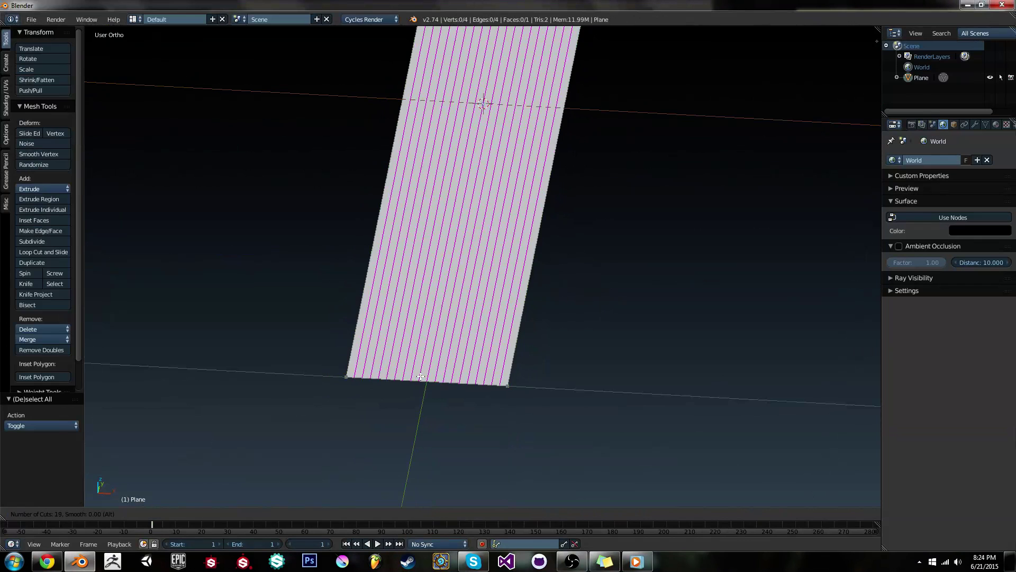
pyautogui.scroll(4, 420, 377)
pyautogui.click(420, 377)
pyautogui.rightClick(391, 400)
# Shrink/Fatten two symmetric lengthwise edge loops by -0.043 with smooth proportional editing at size 0.043 to form two ridges.
pyautogui.keyDown('alt'); pyautogui.rightClick(384, 361); pyautogui.keyUp('alt')
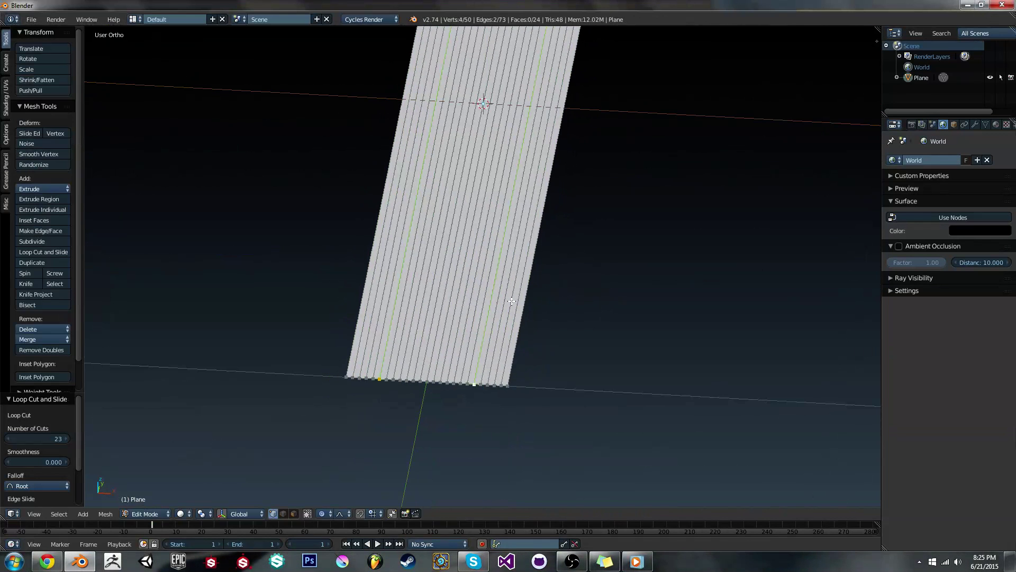
pyautogui.hotkey('alt', 's')
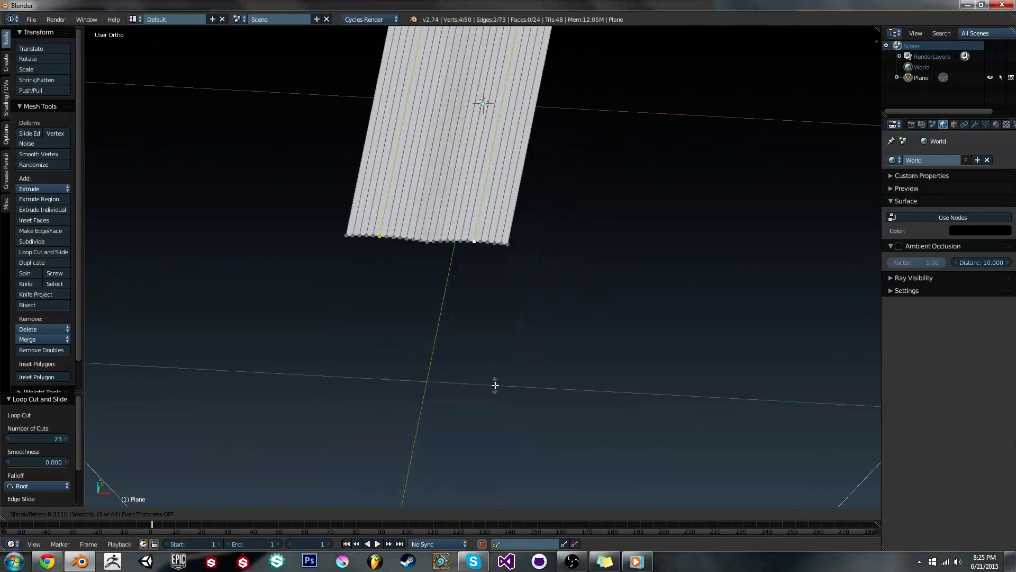
pyautogui.scroll(8, 454, 241)
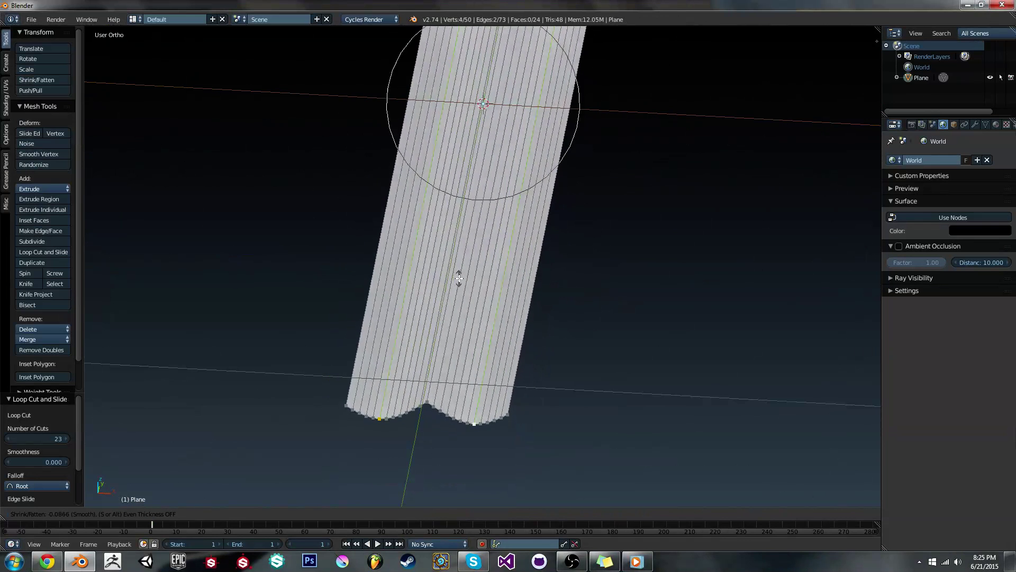
pyautogui.scroll(4, 456, 272)
pyautogui.scroll(-5, 451, 294)
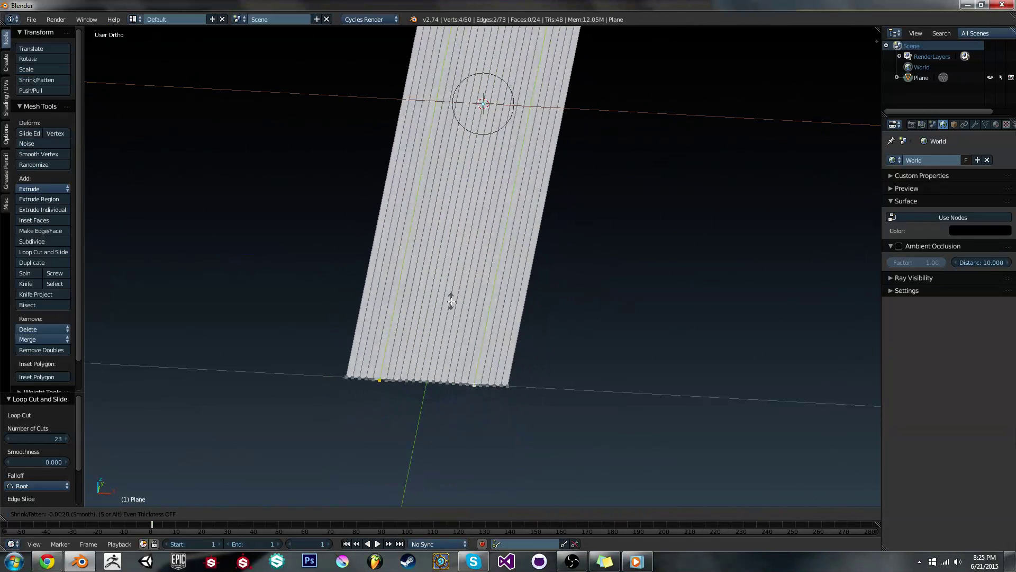
pyautogui.scroll(5, 450, 323)
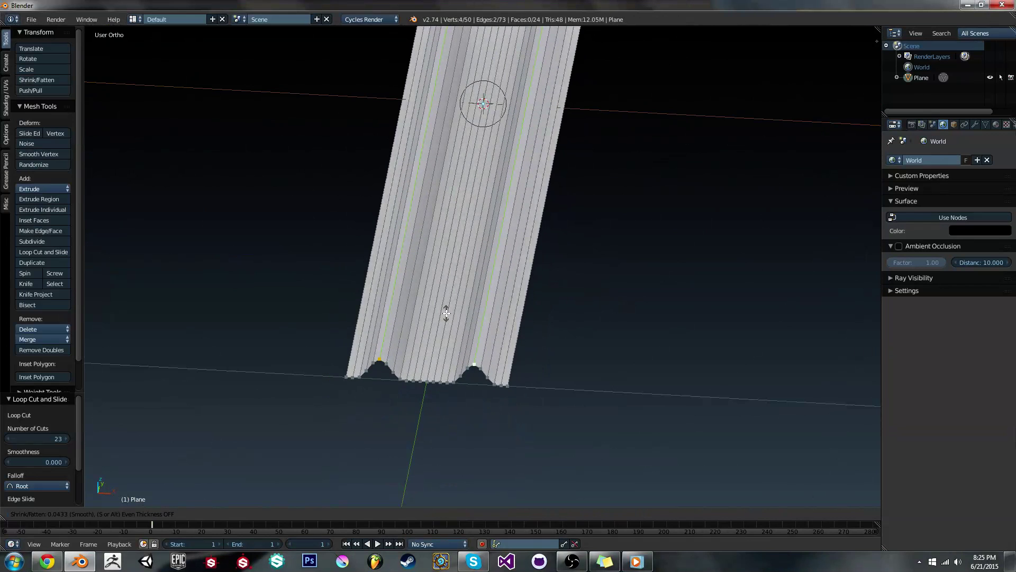
pyautogui.click(446, 313)
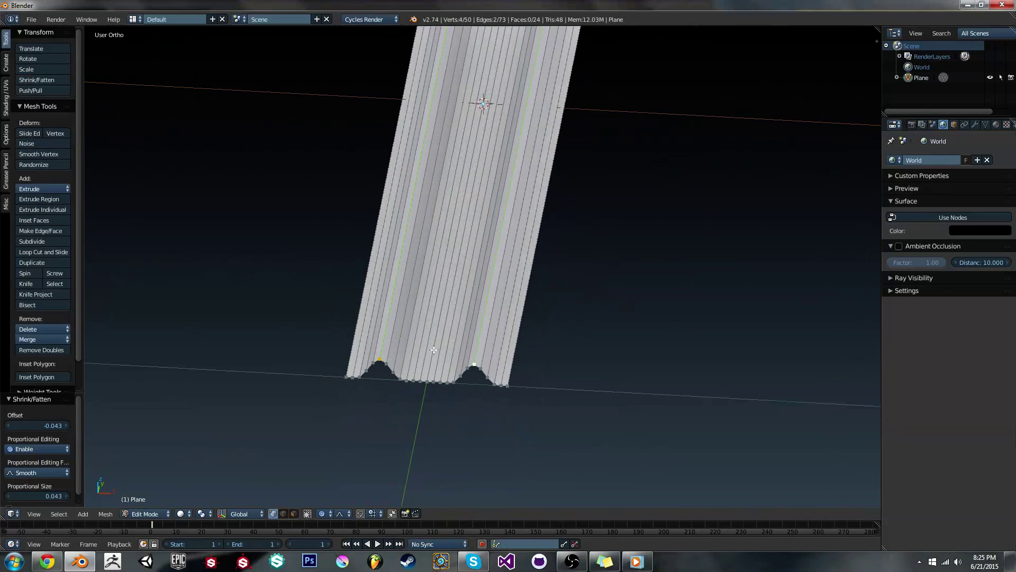
# Leave mesh editing and apply smooth shading to the ridged strip.
pyautogui.click(472, 311)
pyautogui.moveTo(479, 339); pyautogui.dragTo(497, 303, button='middle')
pyautogui.press('Tab')
pyautogui.scroll(-4, 511, 283)
pyautogui.moveTo(528, 257); pyautogui.dragTo(124, 190, button='middle')
pyautogui.click(34, 186)
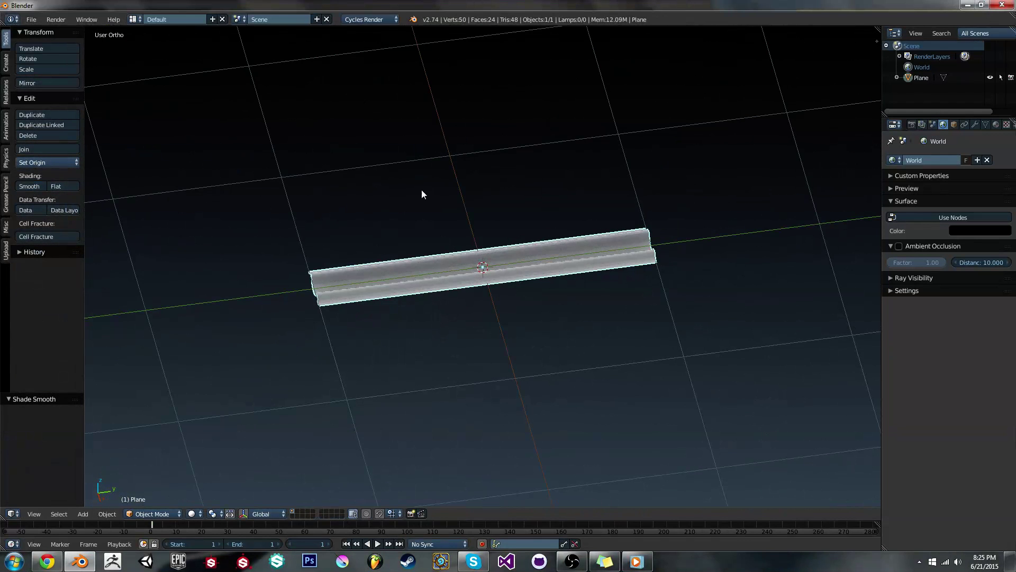
pyautogui.moveTo(421, 189)
pyautogui.mouseDown(button='middle')
pyautogui.moveTo(567, 163)
pyautogui.moveTo(503, 182)
pyautogui.mouseUp(button='middle')
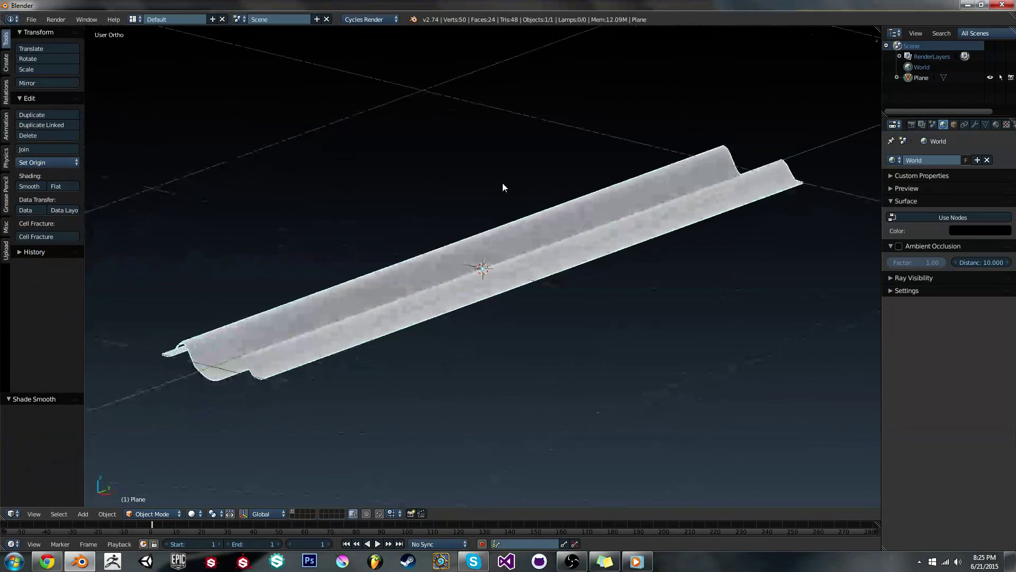
# Scale the whole strip mesh by about 0.74 along Z and adjust its proportions with a second scale.
pyautogui.press('Tab')
pyautogui.press('a')
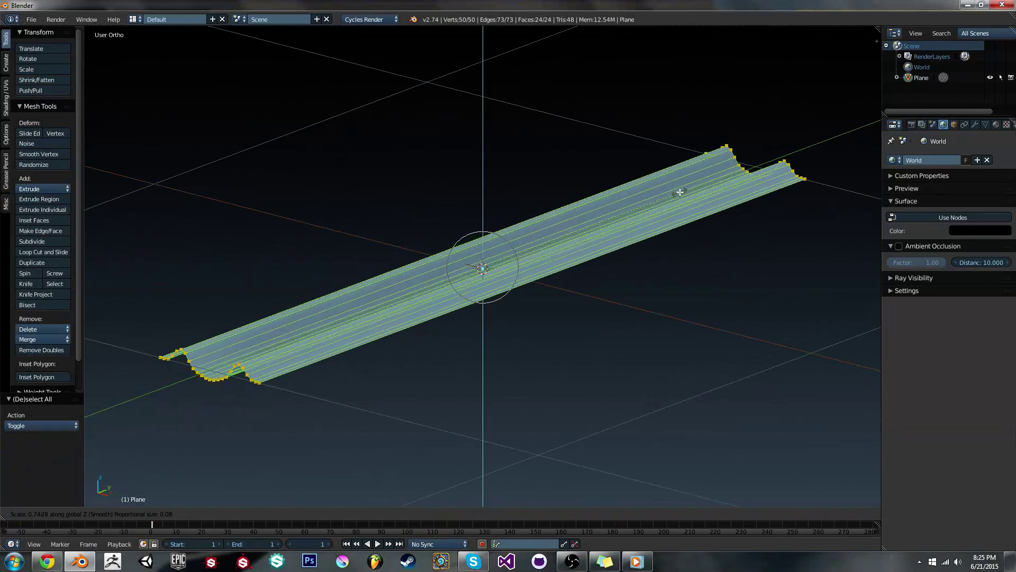
pyautogui.click(678, 192)
pyautogui.press('Tab')
pyautogui.moveTo(654, 236); pyautogui.dragTo(545, 264, button='middle')
pyautogui.press('Tab')
pyautogui.press('s')
pyautogui.click(700, 224)
# Add 66 evenly spaced crosswise loop cuts along the strip's length without sliding them.
pyautogui.press('a')
pyautogui.hotkey('ctrl', 'r')
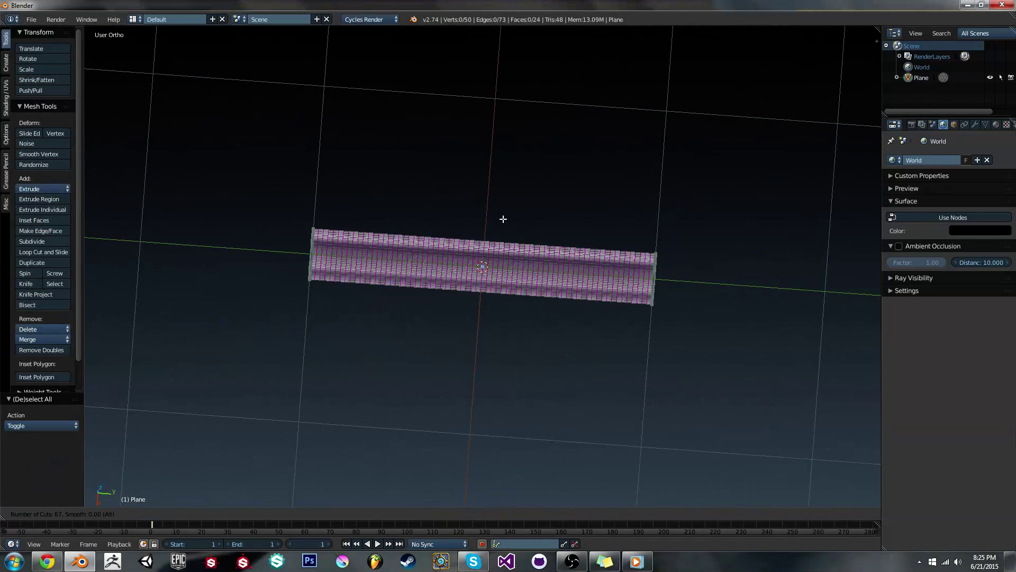
pyautogui.scroll(8, 502, 218)
pyautogui.click(503, 218)
pyautogui.rightClick(497, 218)
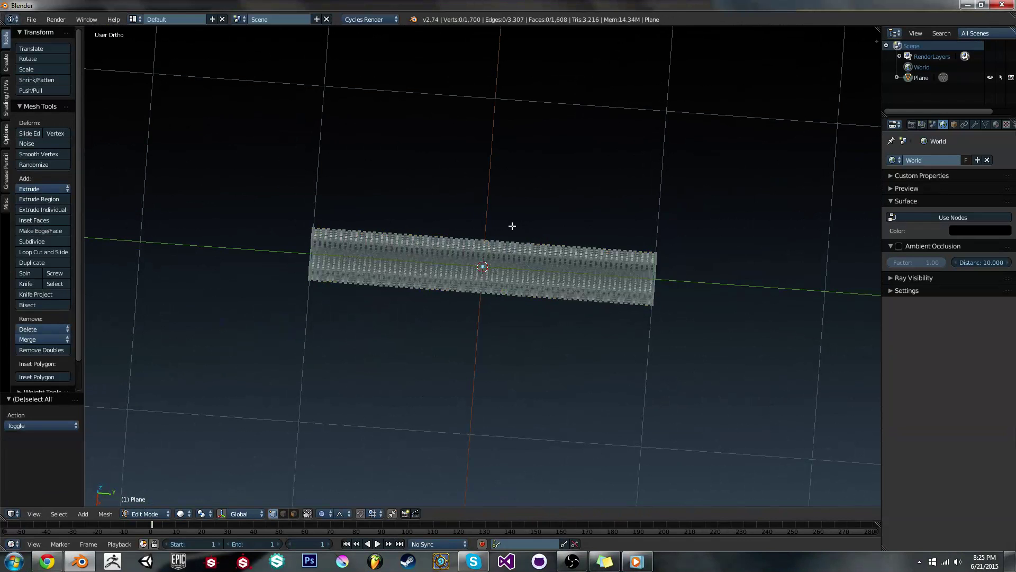
# In the right side view, rotate one end edge of the strip 183.126° around the 3D cursor with smooth proportional editing.
pyautogui.press('a')
pyautogui.press('KP_3')
pyautogui.scroll(4, 562, 245)
pyautogui.press('a')
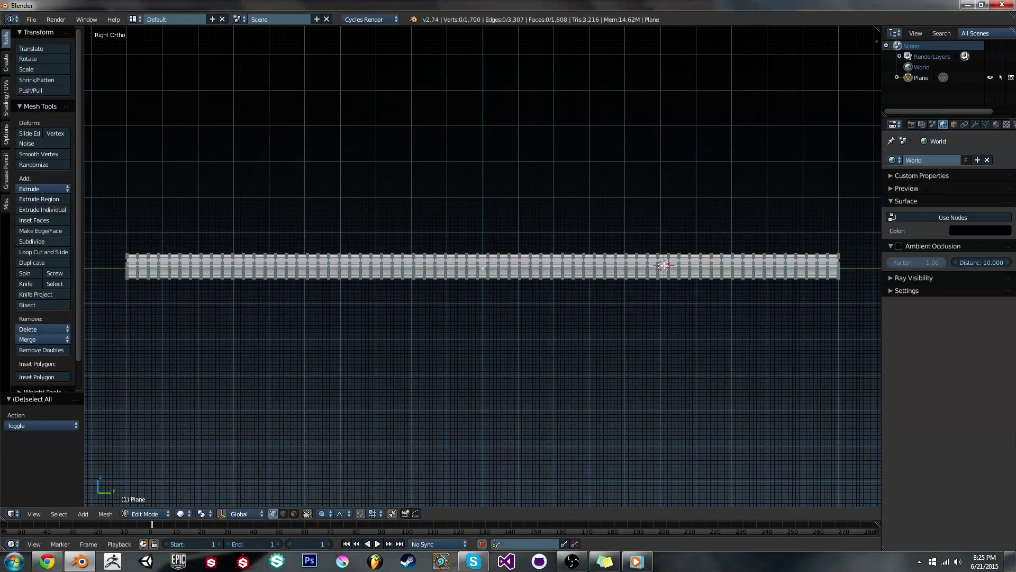
pyautogui.scroll(-4, 821, 257)
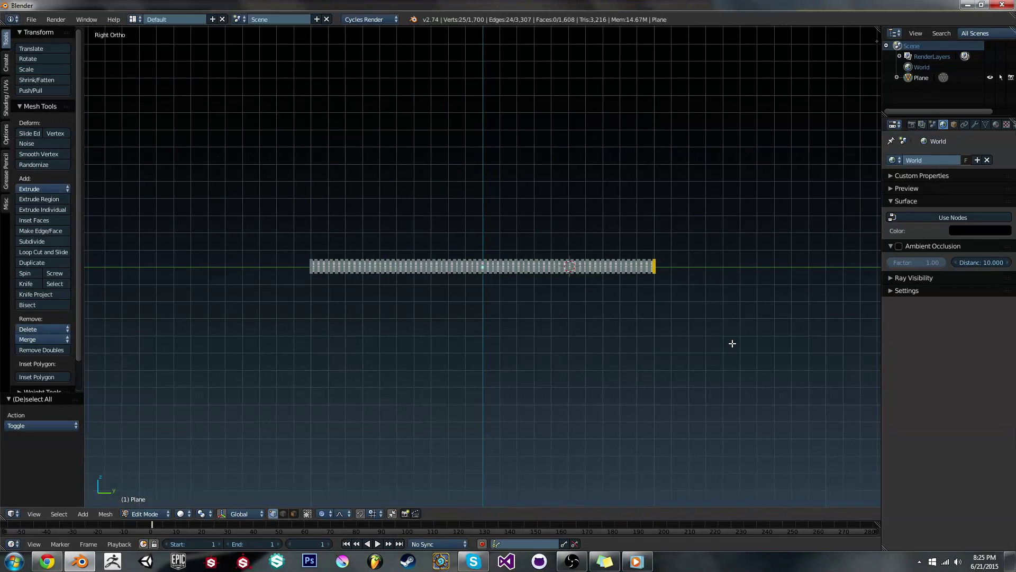
pyautogui.scroll(3, 742, 231)
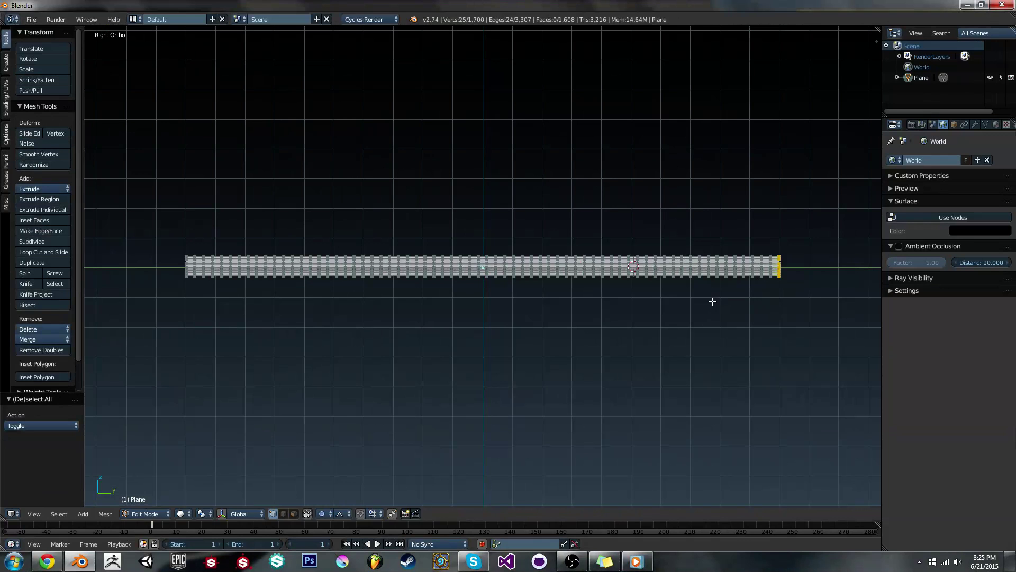
pyautogui.scroll(-15, 822, 297)
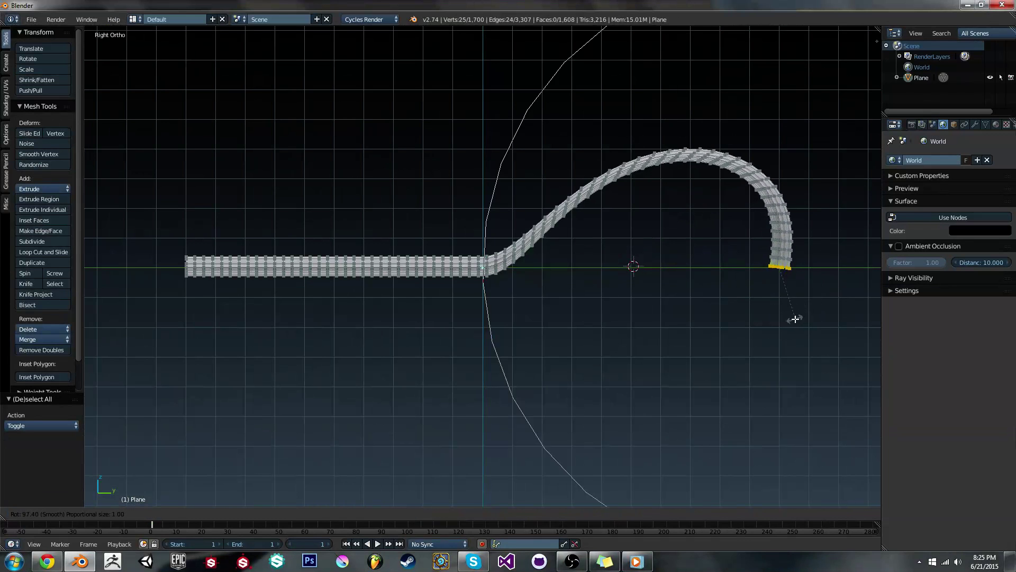
pyautogui.press('Escape')
pyautogui.press('r')
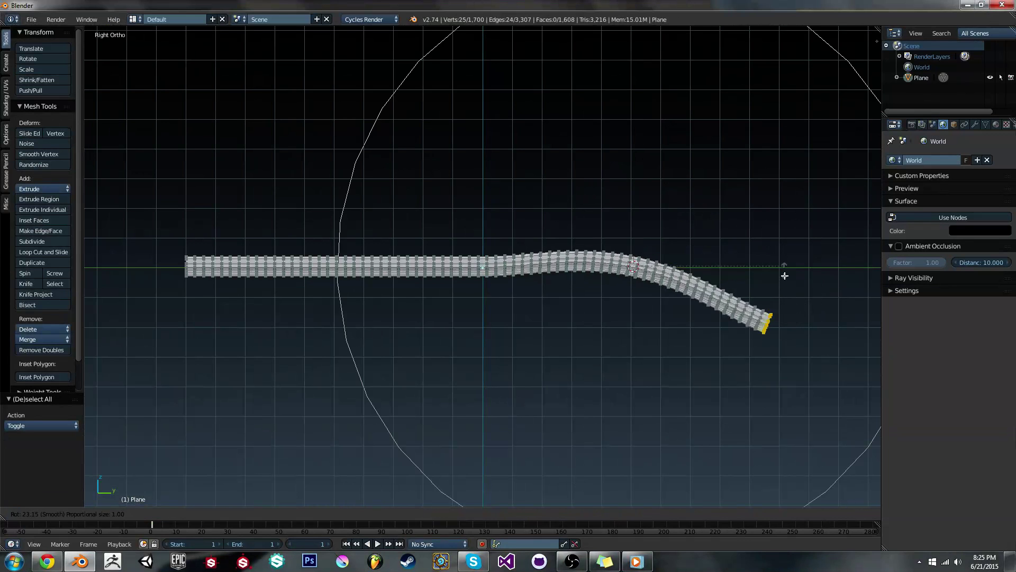
pyautogui.scroll(-1, 563, 316)
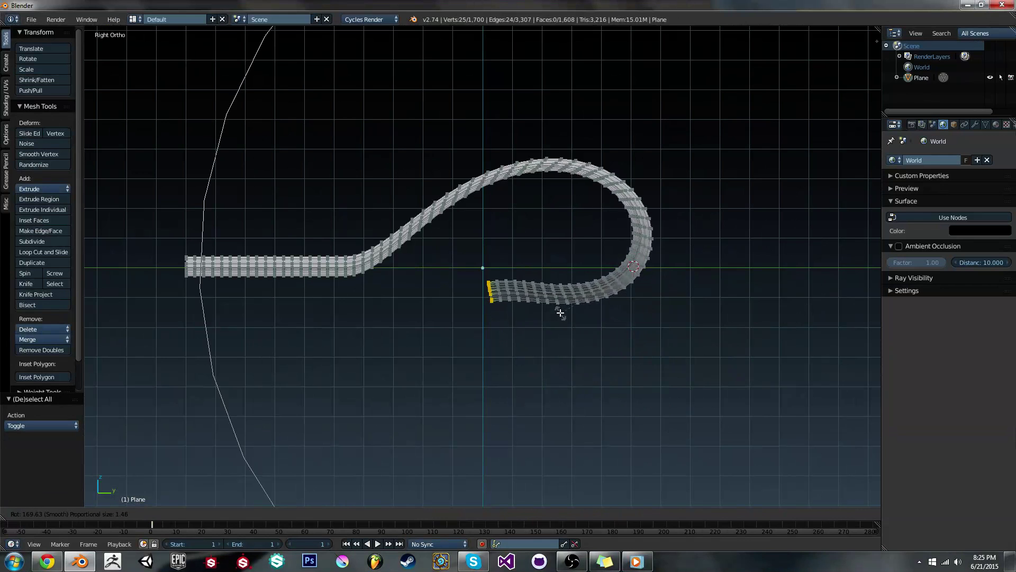
pyautogui.scroll(2, 535, 305)
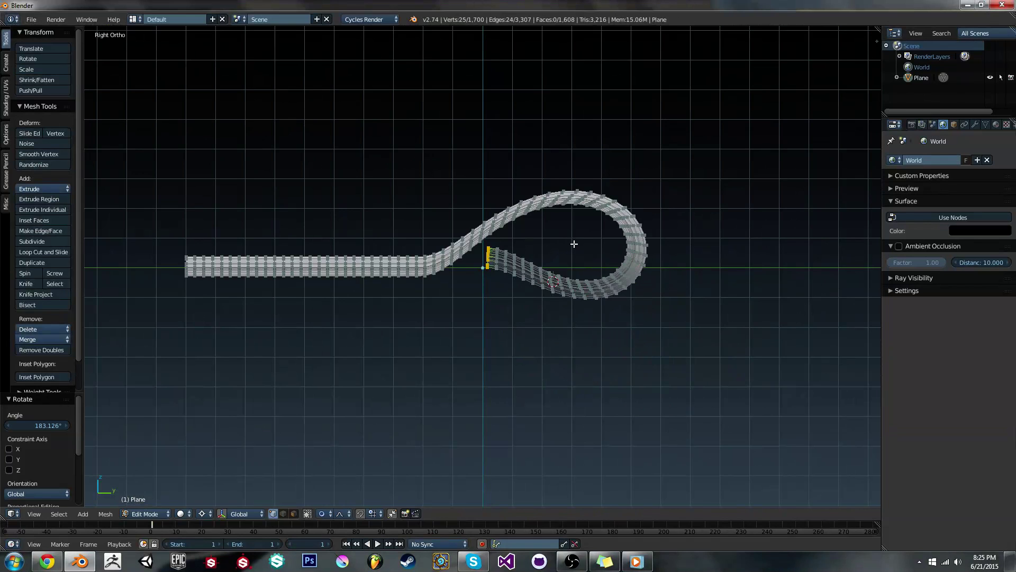
# Curl the same end further inward by rotating it around the relocated 3D cursor with proportional size 0.68.
pyautogui.press('r')
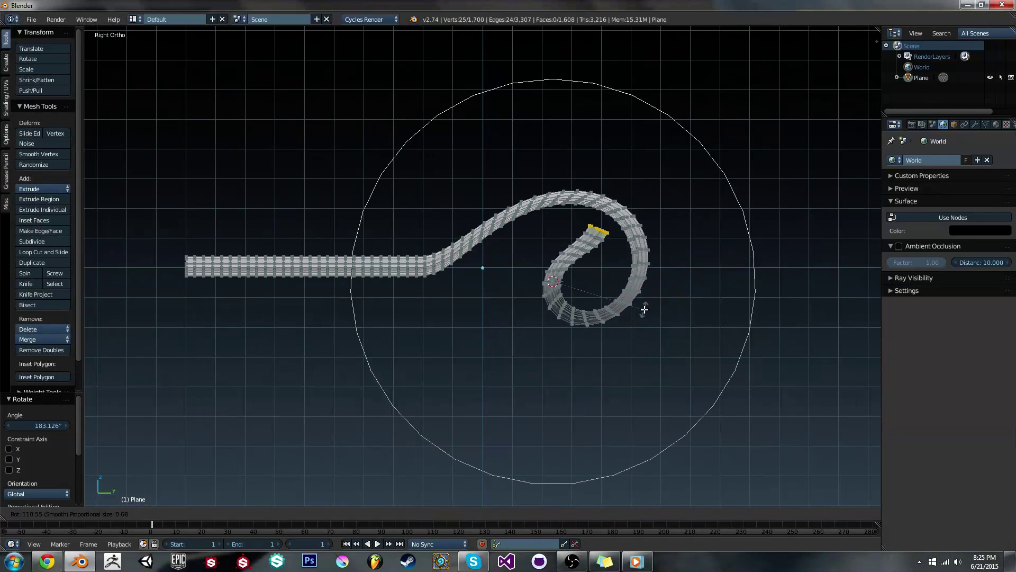
pyautogui.click(628, 325)
pyautogui.press('Tab')
pyautogui.moveTo(628, 326); pyautogui.dragTo(738, 384, button='middle')
# In the right side view, rotate the strip's opposite end 154.145° around the 3D cursor with proportional size 0.91.
pyautogui.press('Tab')
pyautogui.press('KP_3')
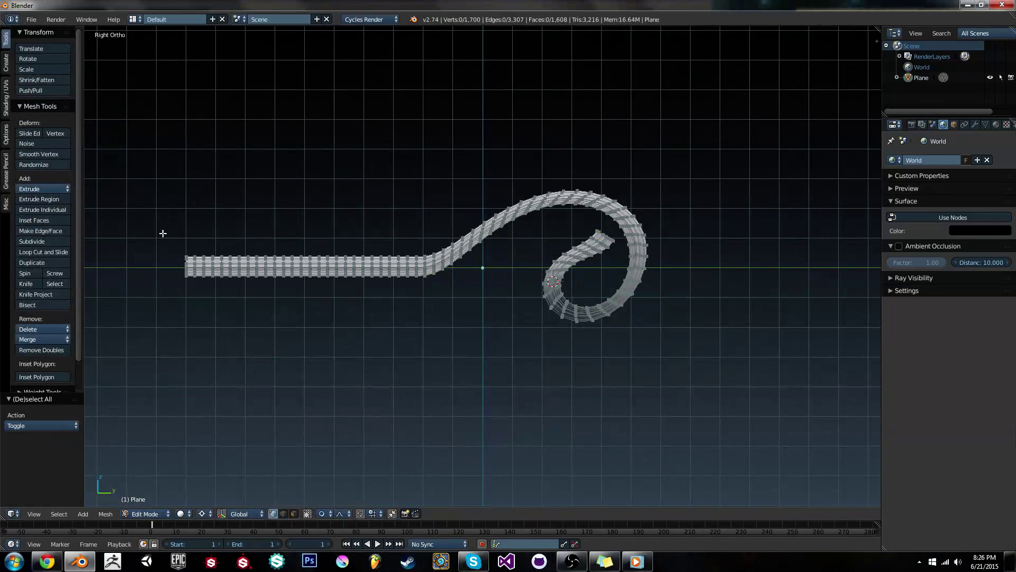
pyautogui.press('r')
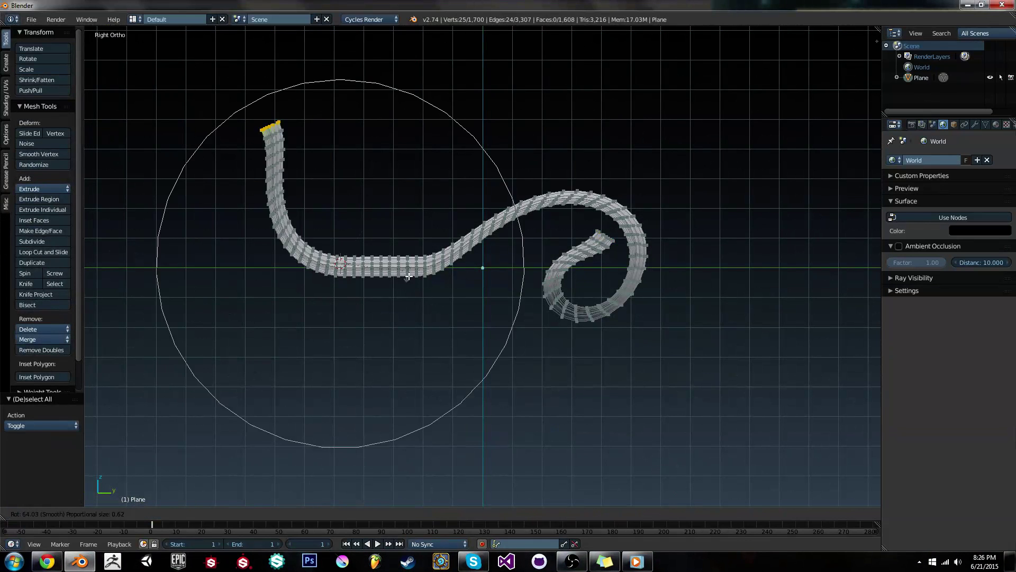
pyautogui.scroll(1, 368, 348)
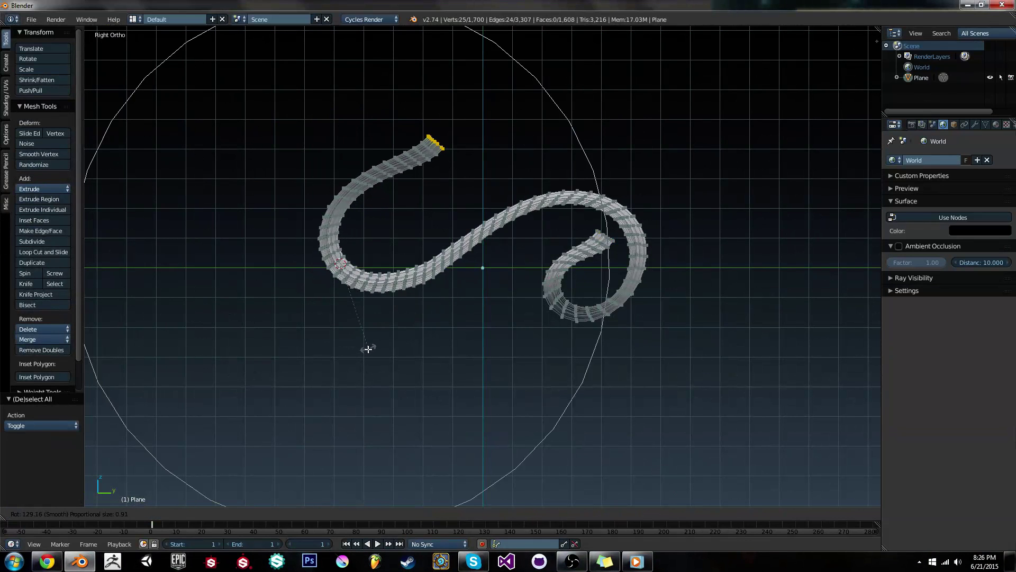
pyautogui.scroll(-1, 365, 350)
pyautogui.scroll(1, 358, 354)
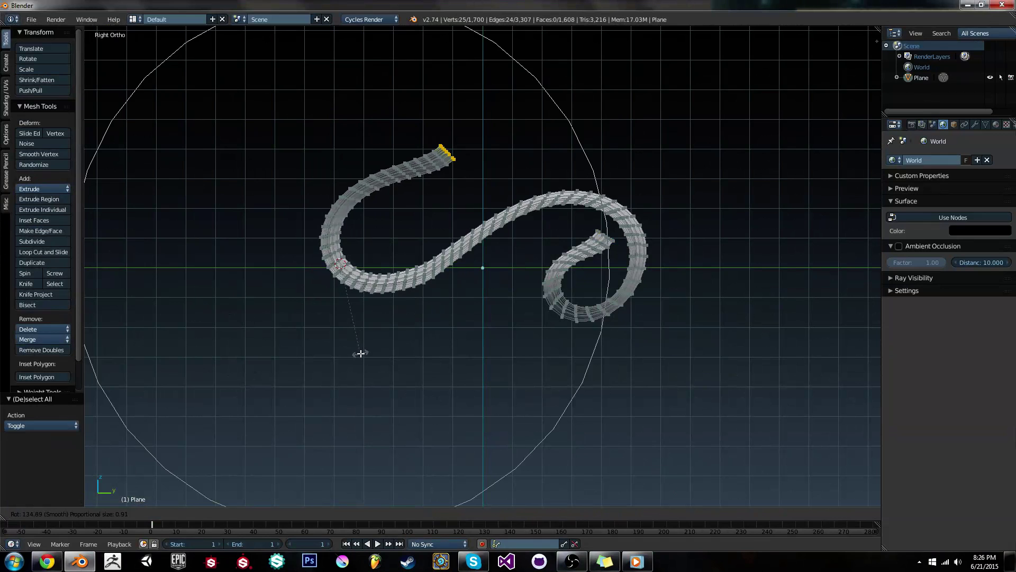
pyautogui.click(329, 359)
# Try to curl the opposite end's tip tightly inward with a proportional rotation around the relocated 3D cursor.
pyautogui.press('r')
pyautogui.scroll(6, 413, 269)
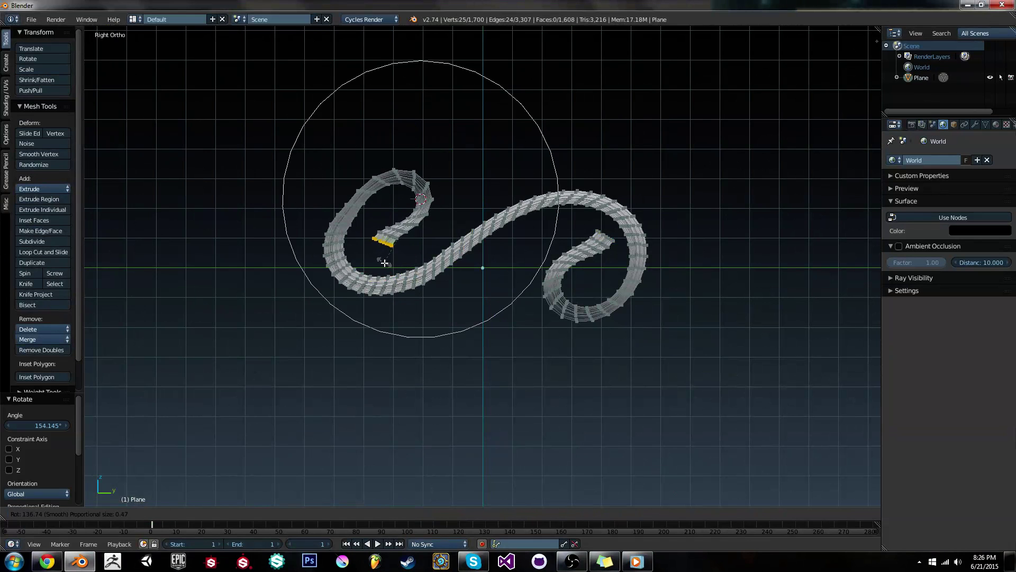
pyautogui.scroll(-2, 384, 267)
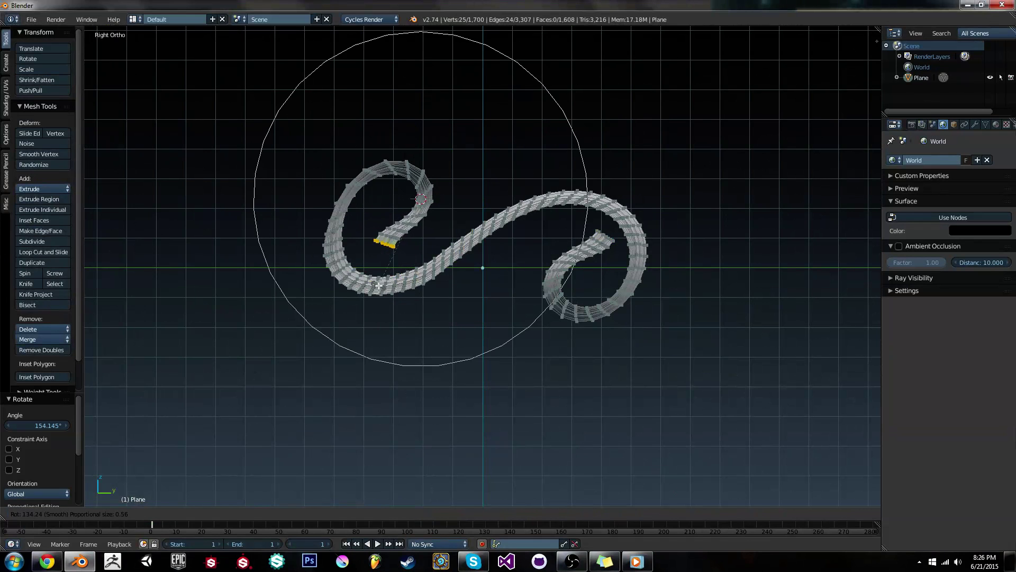
pyautogui.click(375, 286)
pyautogui.press('Tab')
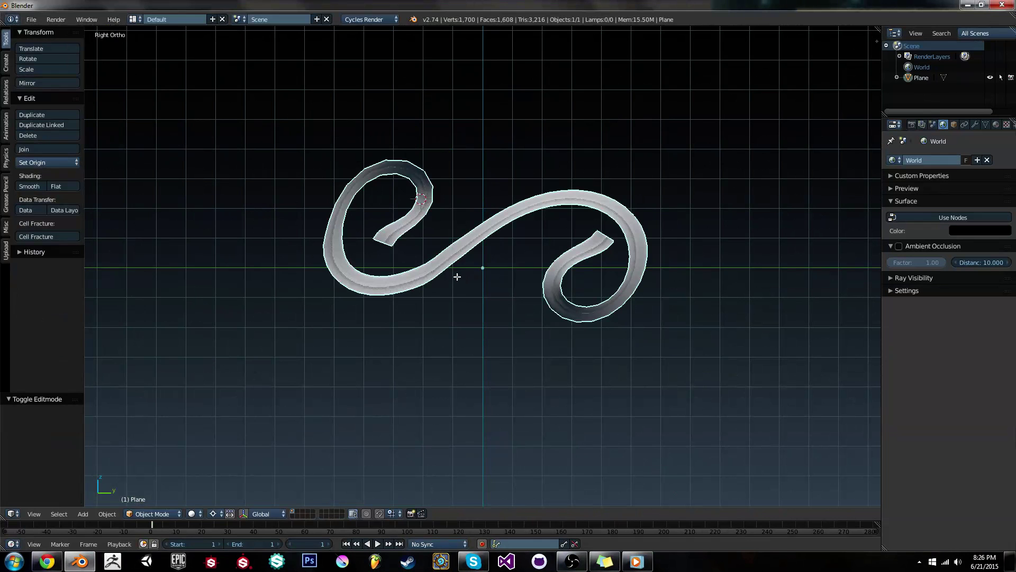
pyautogui.hotkey('ctrl', 'z')
pyautogui.hotkey('ctrl', 'z')
# Rotate the opposite end's tip by about 98° around the 3D cursor with proportional size 0.56 and return to Object Mode.
pyautogui.press('r')
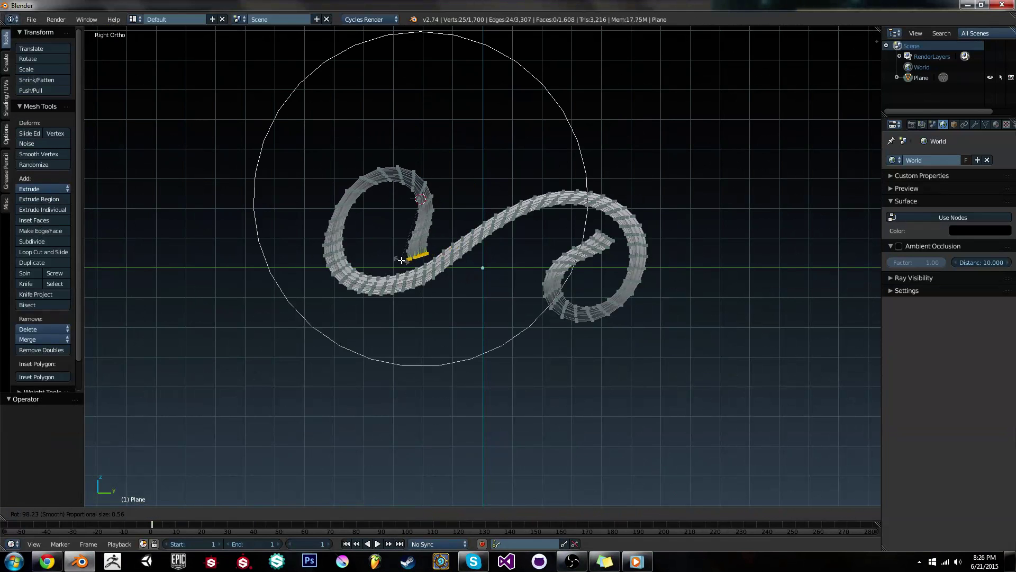
pyautogui.click(402, 262)
pyautogui.press('Tab')
pyautogui.moveTo(410, 279); pyautogui.dragTo(665, 317, button='middle')
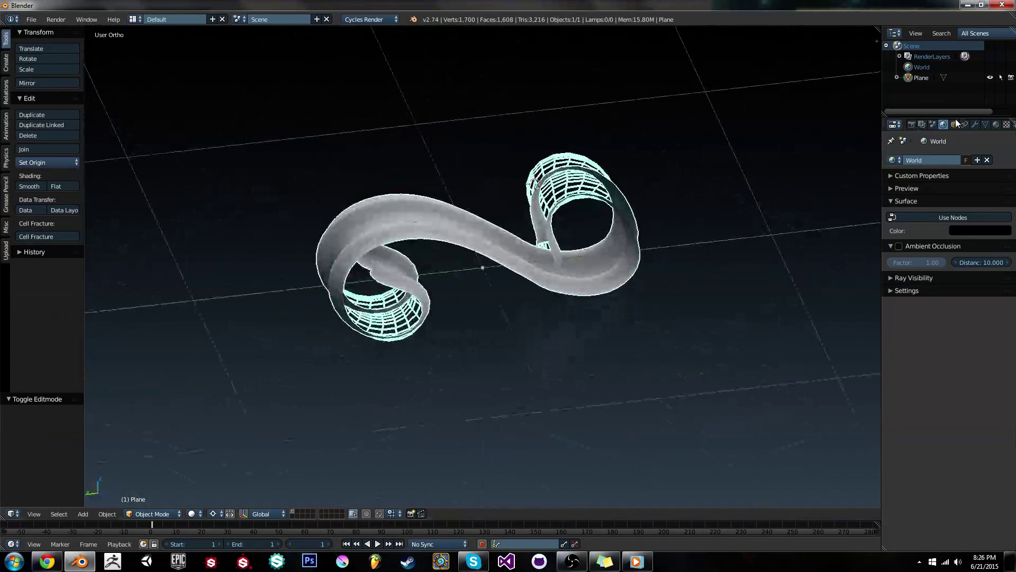
# Add a Solidify modifier and an Edge Split modifier to the curled strip.
pyautogui.click(976, 125)
pyautogui.click(961, 161)
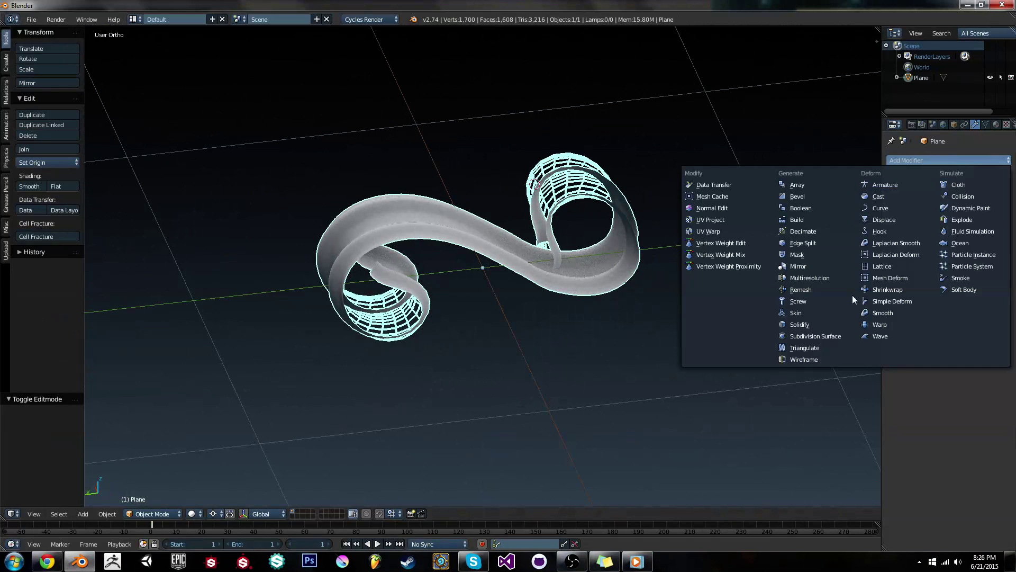
pyautogui.click(824, 325)
pyautogui.moveTo(824, 325); pyautogui.dragTo(846, 296, button='middle')
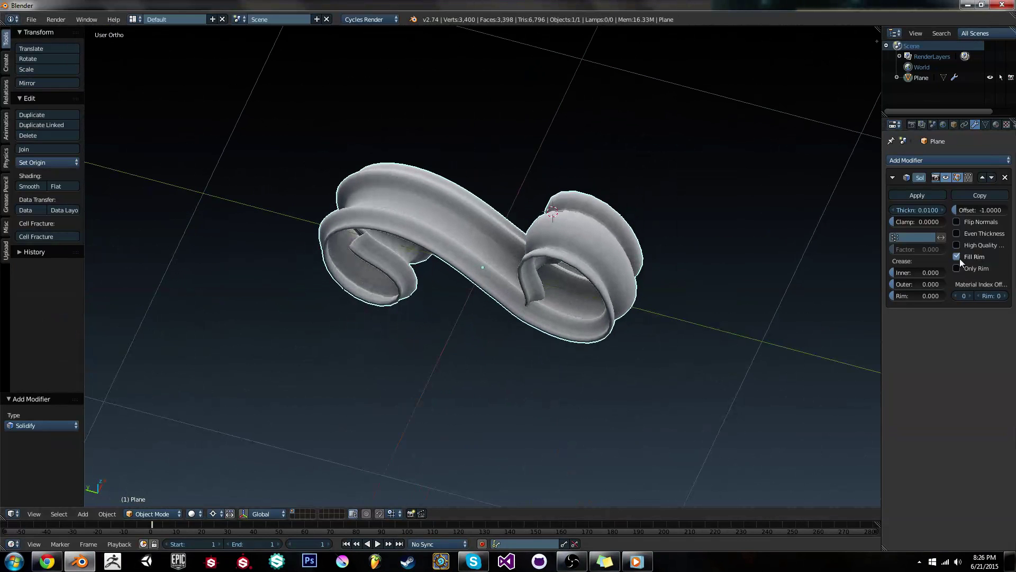
pyautogui.click(940, 159)
pyautogui.click(773, 241)
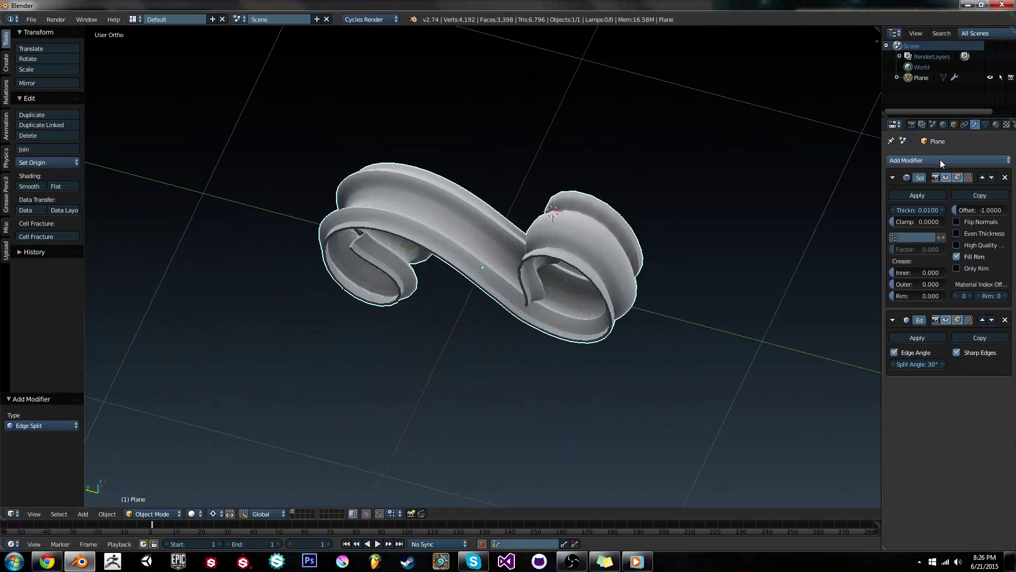
# In Edit Mode, scale the scroll's selected end row by 3.973 along X with an enlarged proportional editing radius.
pyautogui.moveTo(634, 325); pyautogui.dragTo(713, 324, button='middle')
pyautogui.press('Tab')
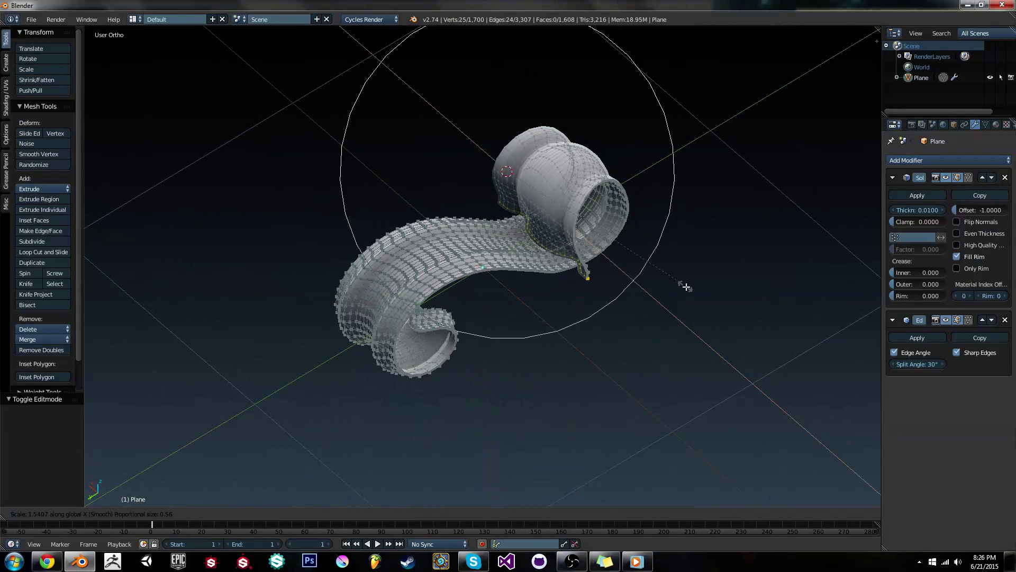
pyautogui.click(671, 281)
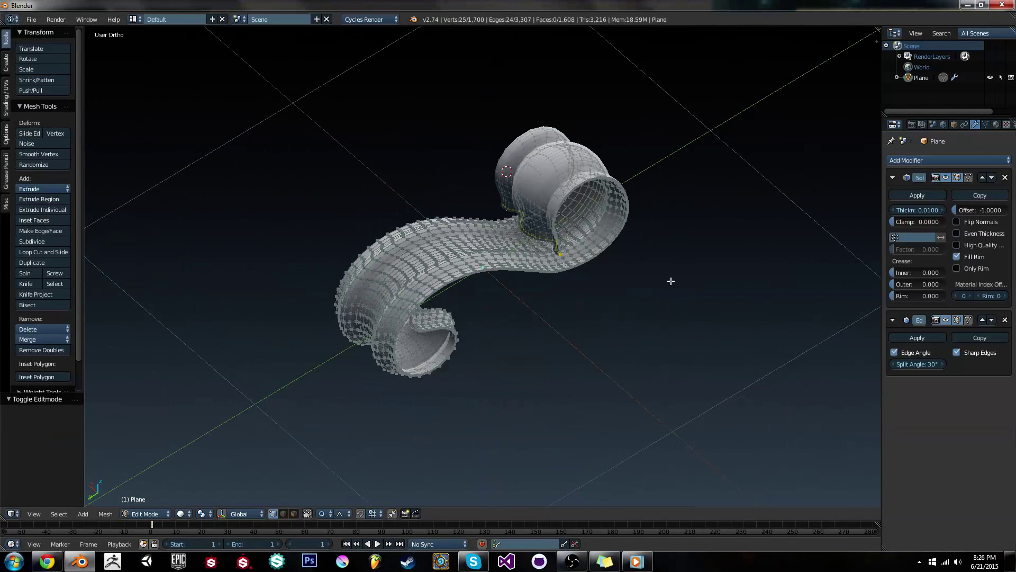
pyautogui.moveTo(673, 268); pyautogui.dragTo(551, 241, button='middle')
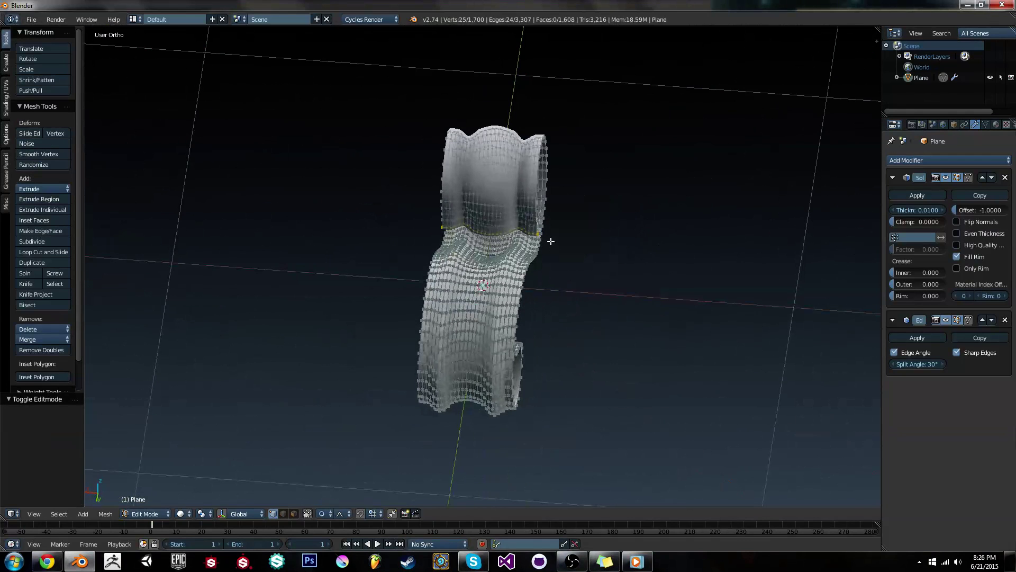
pyautogui.scroll(-5, 577, 234)
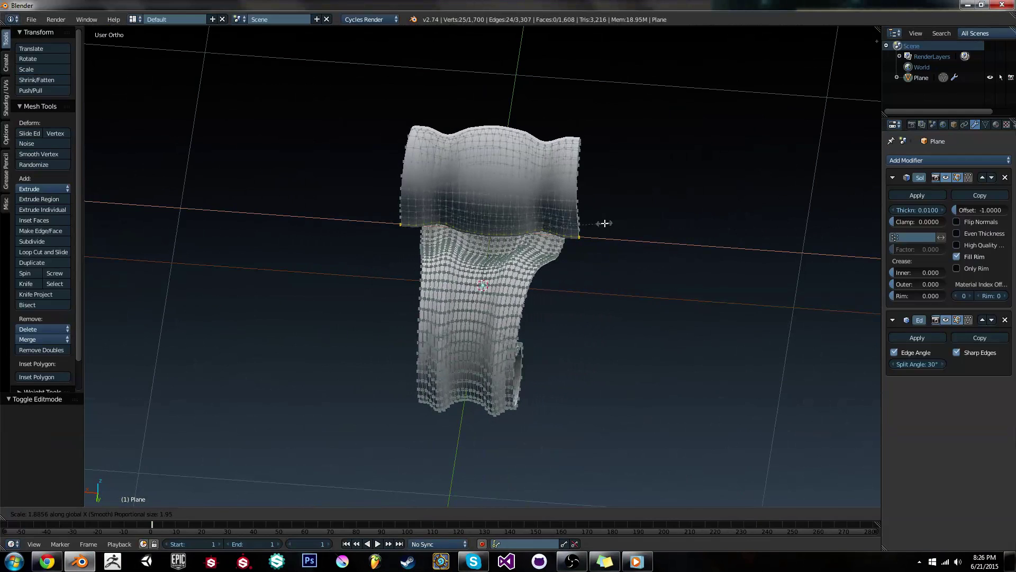
pyautogui.scroll(-4, 608, 223)
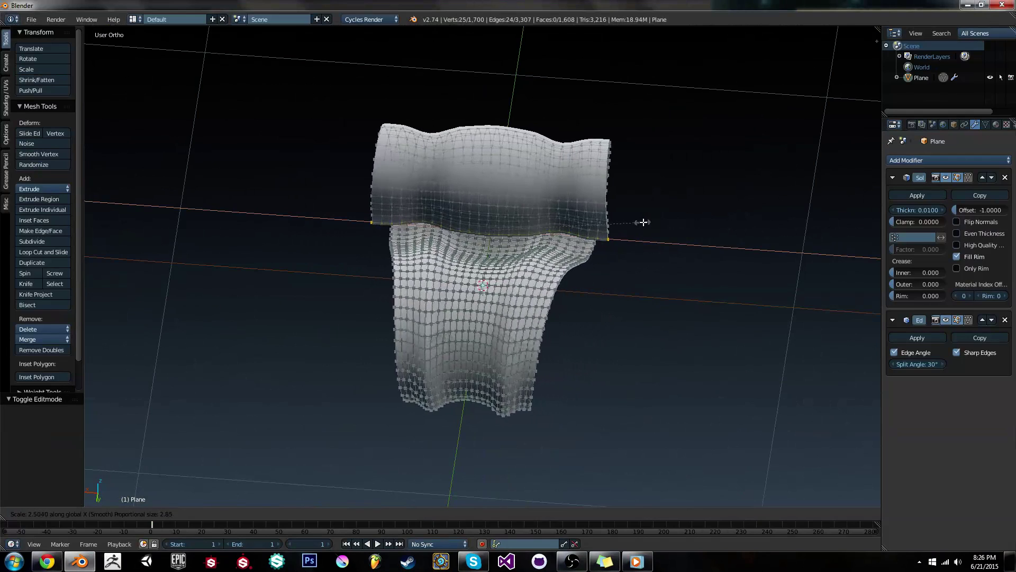
pyautogui.click(732, 235)
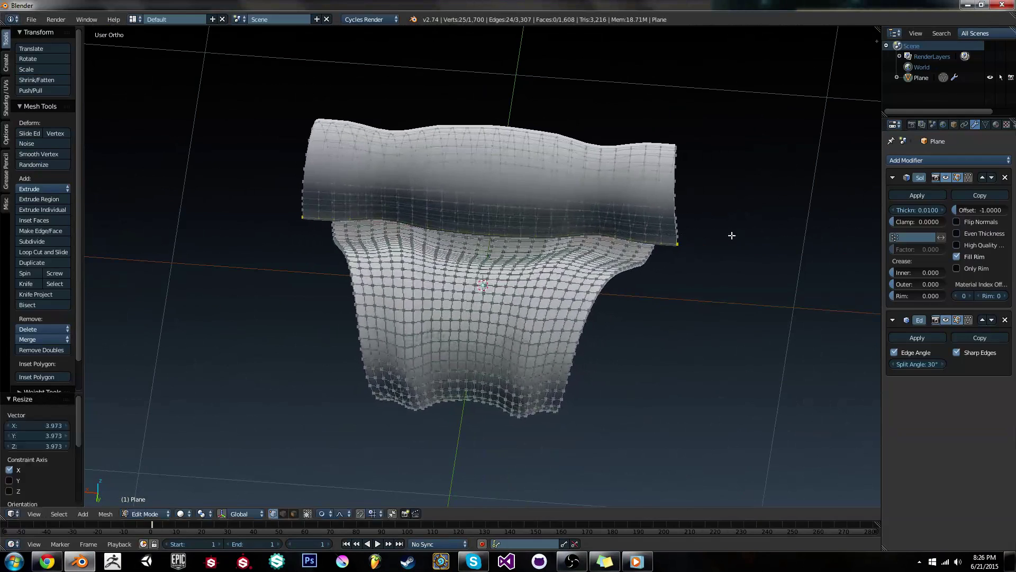
# Select the whole strip, scale it by 0.286 along X and return to Object Mode.
pyautogui.press('a')
pyautogui.press('s')
pyautogui.press('x')
pyautogui.click(550, 246)
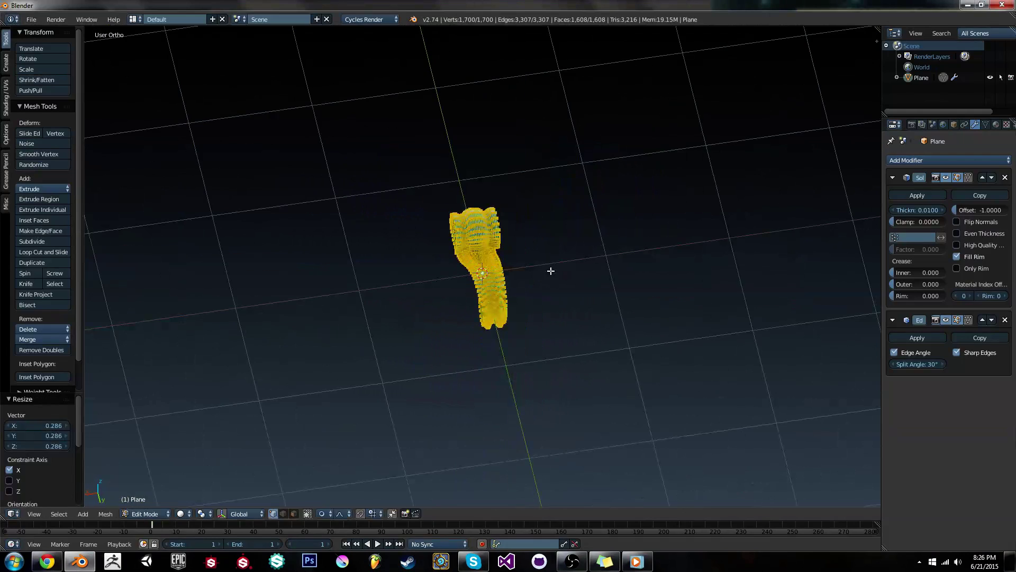
pyautogui.press('Tab')
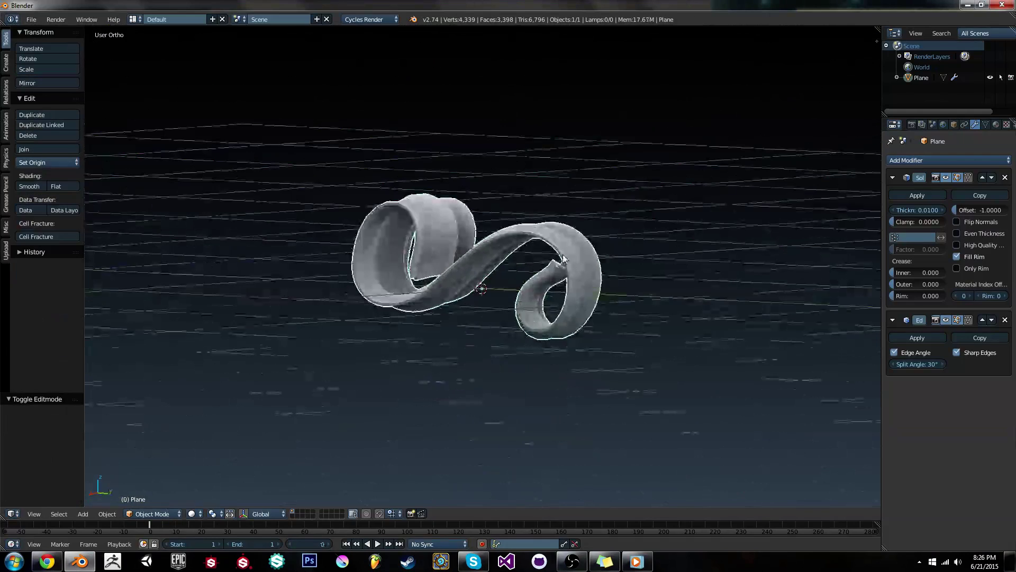
# In the right side view, rotate the whole scroll's mesh and move it 1.081 along Y and 0.025 along Z.
pyautogui.moveTo(562, 258); pyautogui.dragTo(501, 311, button='middle')
pyautogui.press('Tab')
pyautogui.press('KP_3')
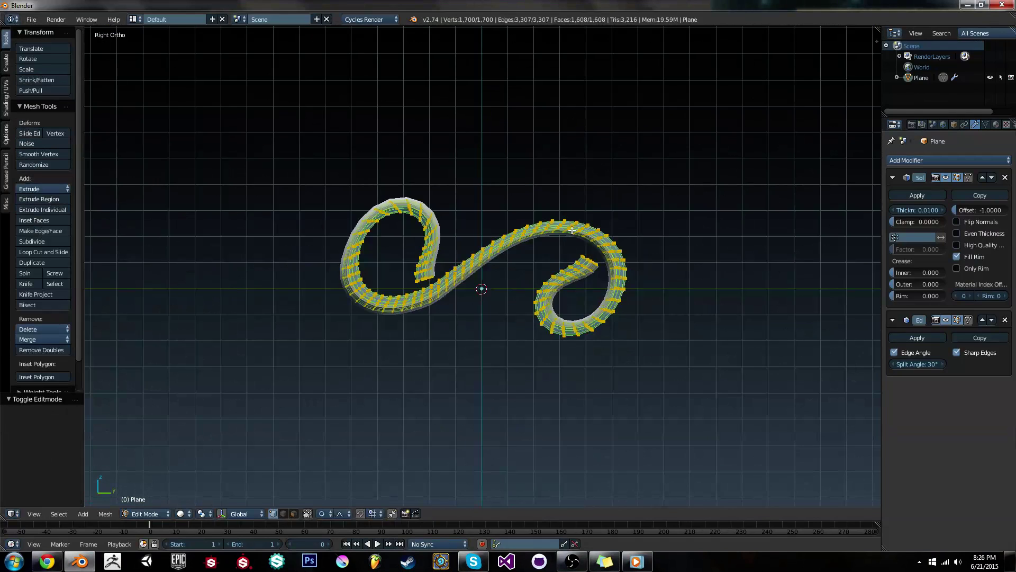
pyautogui.scroll(-3, 572, 230)
pyautogui.press('r')
pyautogui.click(529, 321)
pyautogui.press('g')
pyautogui.click(691, 318)
# Rotate the scroll into an upright S, move it -0.133 along Y and 0.046 along Z, and return to Object Mode.
pyautogui.press('r')
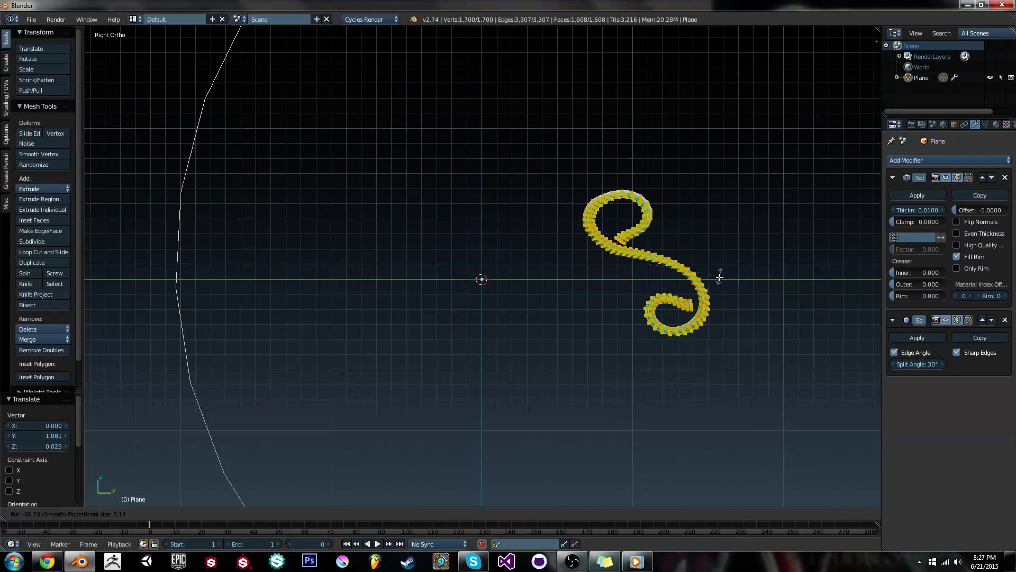
pyautogui.click(691, 314)
pyautogui.press('g')
pyautogui.click(669, 307)
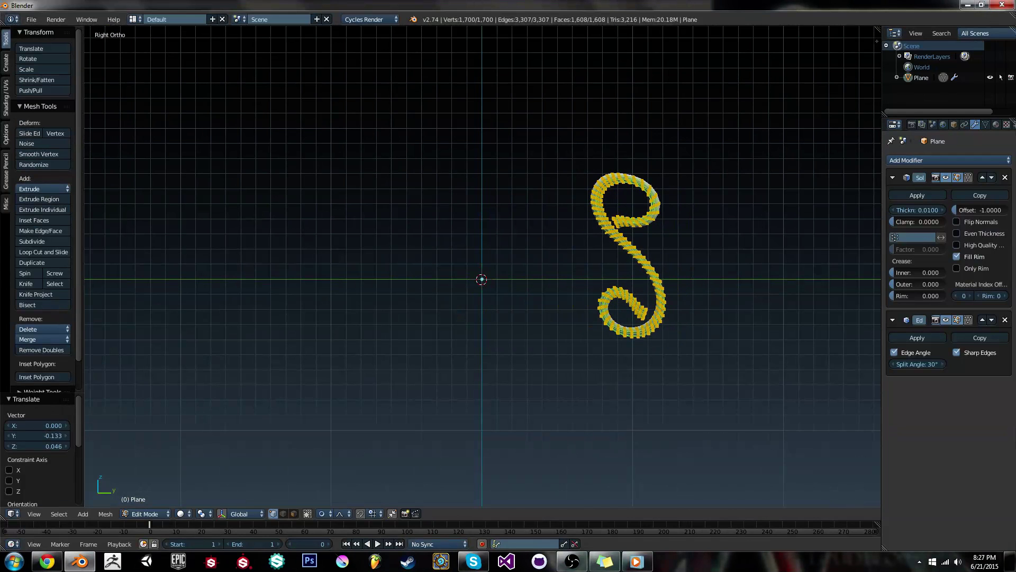
pyautogui.press('Tab')
# Add a Plain Axes empty at the origin and rotate it -45° around the Z axis.
pyautogui.moveTo(703, 310); pyautogui.dragTo(557, 296, button='middle')
pyautogui.hotkey('shift', 'a')
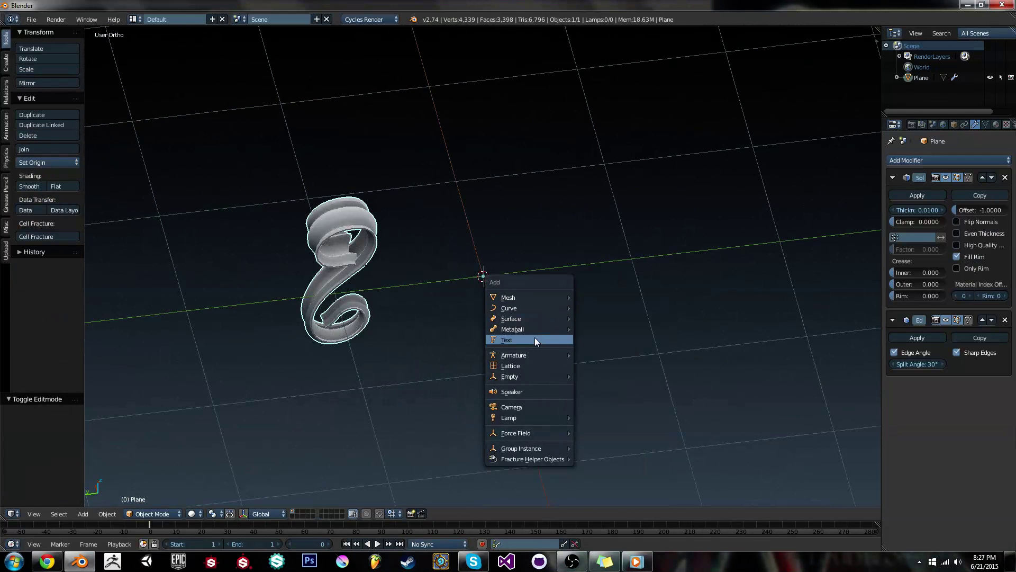
pyautogui.moveTo(543, 377)
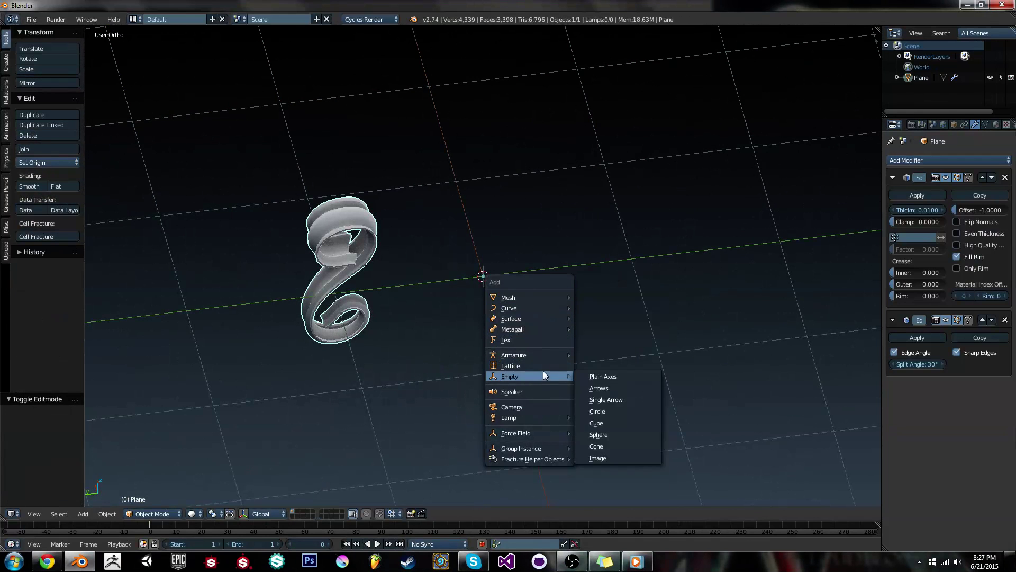
pyautogui.click(594, 377)
pyautogui.press('r')
pyautogui.press('z')
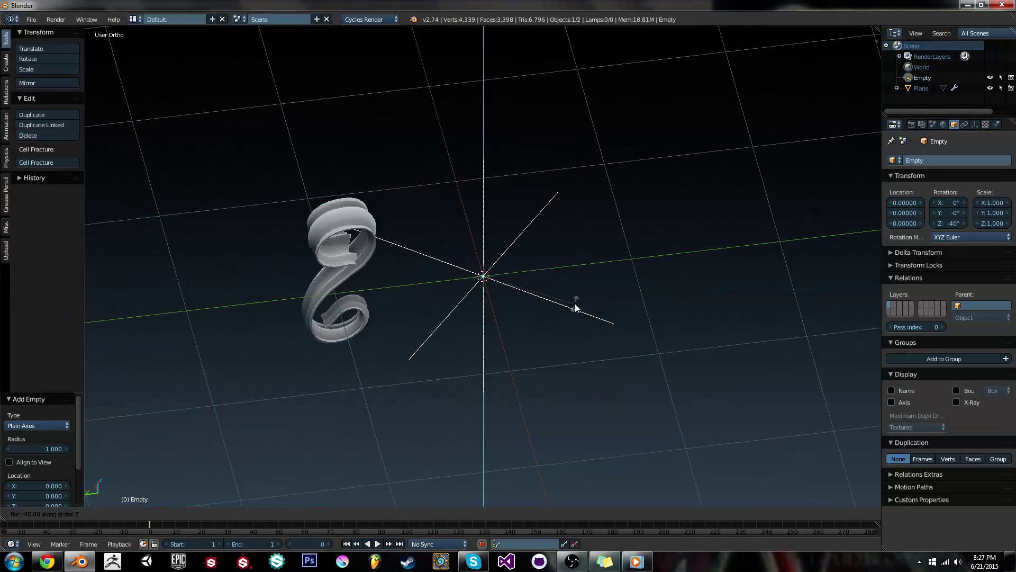
# Add an Array modifier to the scroll with the Empty as object offset and a count of 8.
pyautogui.rightClick(359, 273)
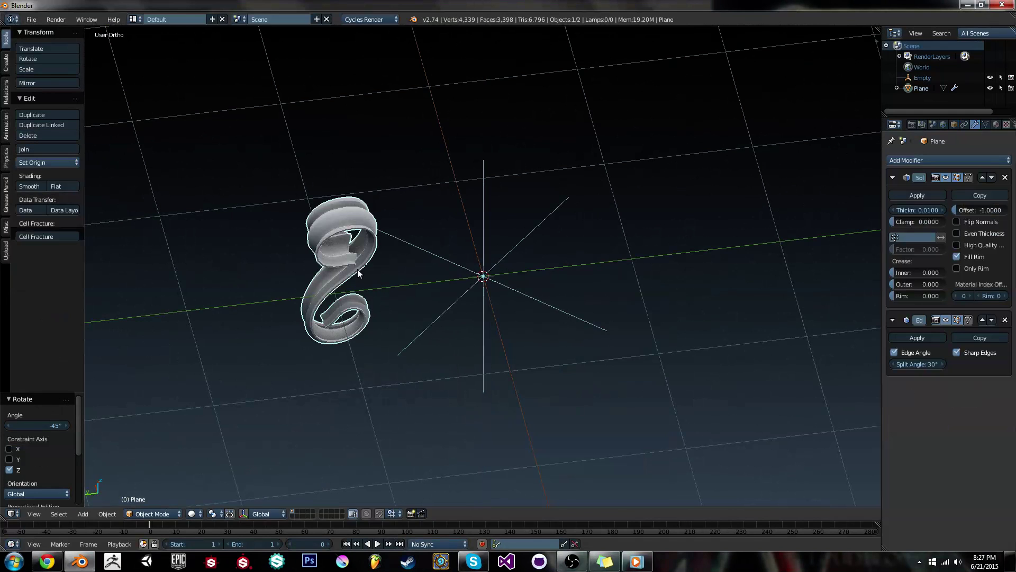
pyautogui.click(969, 161)
pyautogui.click(837, 185)
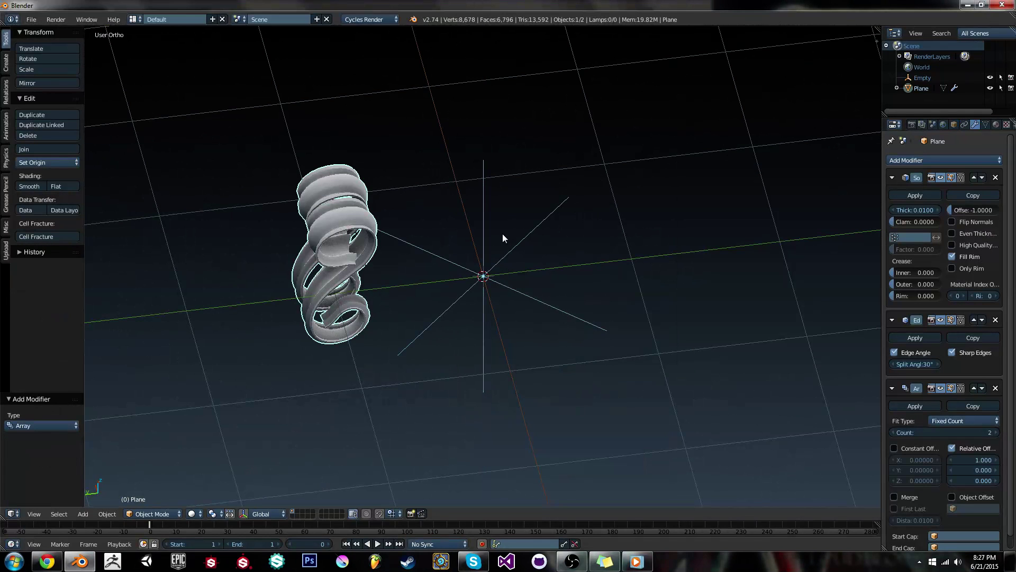
pyautogui.click(974, 508)
pyautogui.click(903, 400)
pyautogui.moveTo(647, 370); pyautogui.dragTo(609, 381, button='middle')
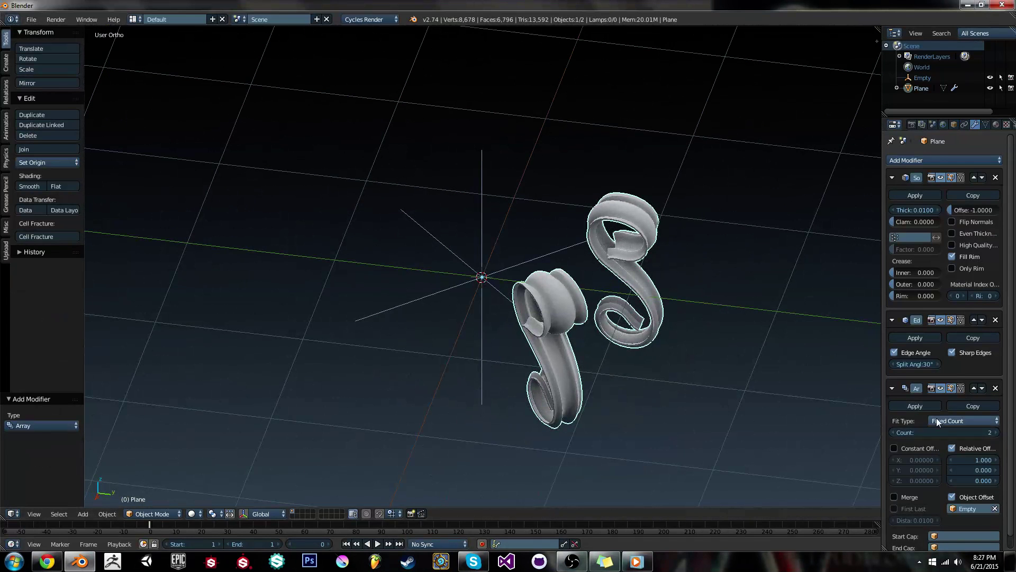
pyautogui.write('8')
pyautogui.press('Return')
# Clear the scroll object's location and apply its rotation and location.
pyautogui.moveTo(688, 381); pyautogui.dragTo(589, 370, button='middle')
pyautogui.hotkey('alt', 'g')
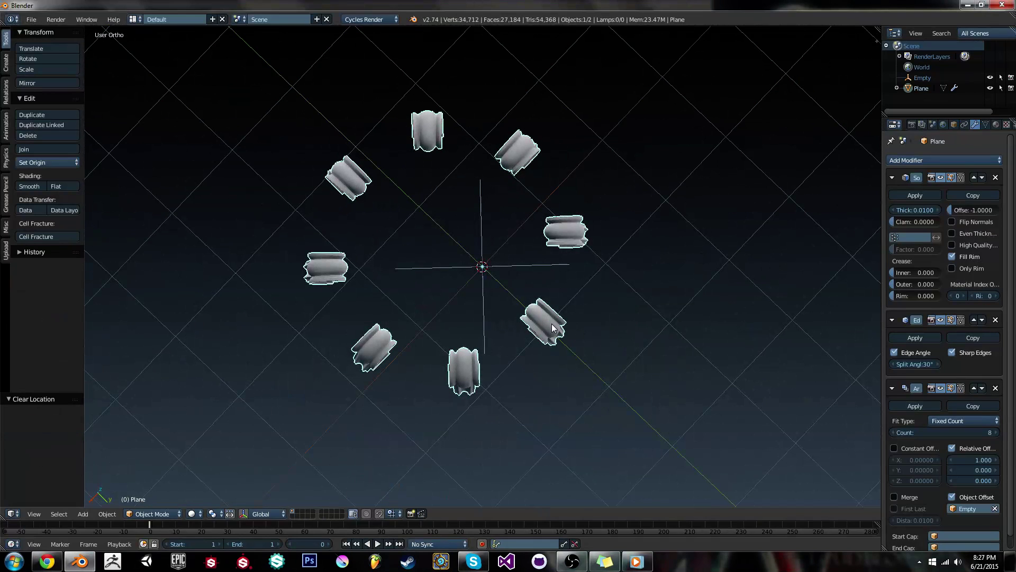
pyautogui.press('g')
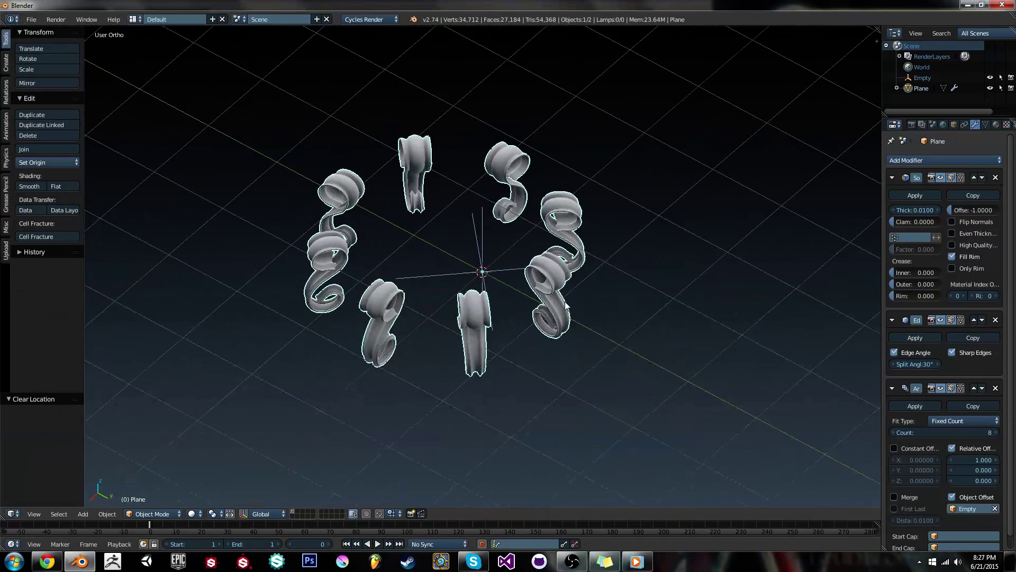
pyautogui.click(566, 324)
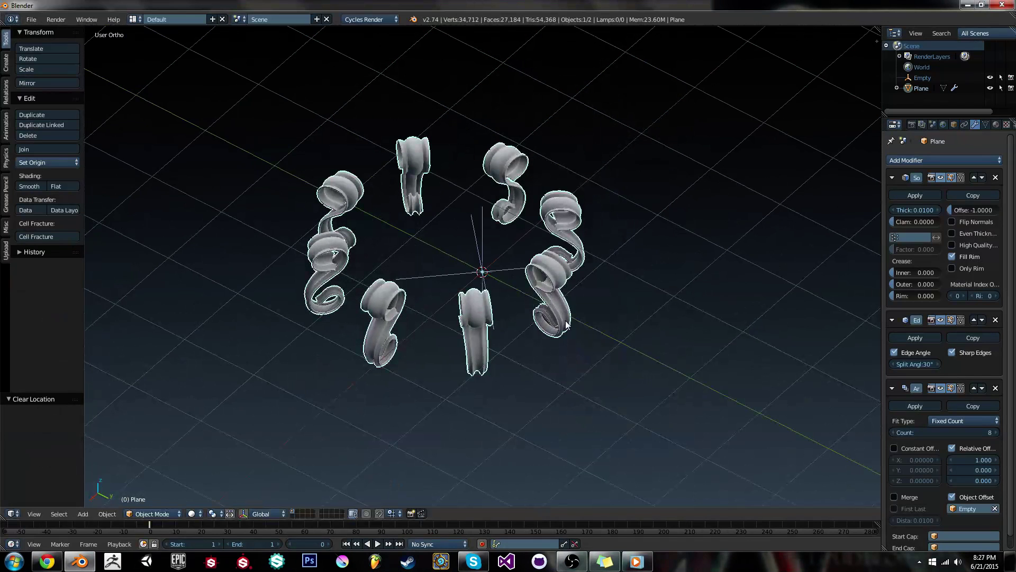
pyautogui.click(571, 302)
pyautogui.hotkey('ctrl', 'a')
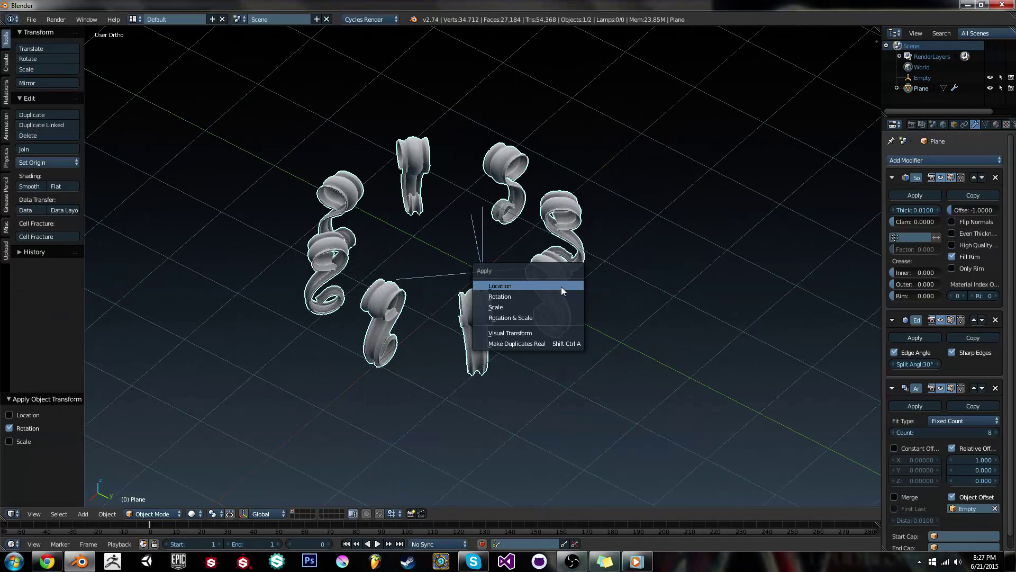
pyautogui.click(561, 287)
pyautogui.rightClick(474, 265)
pyautogui.rightClick(537, 284)
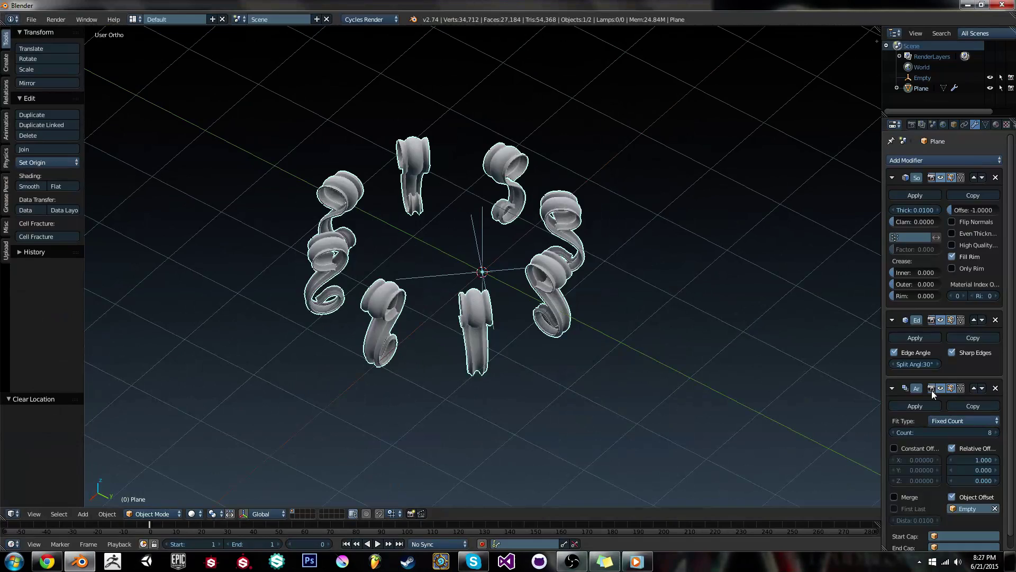
# Turn off the relative offset in the scroll's Array modifier.
pyautogui.click(979, 449)
pyautogui.scroll(2, 635, 320)
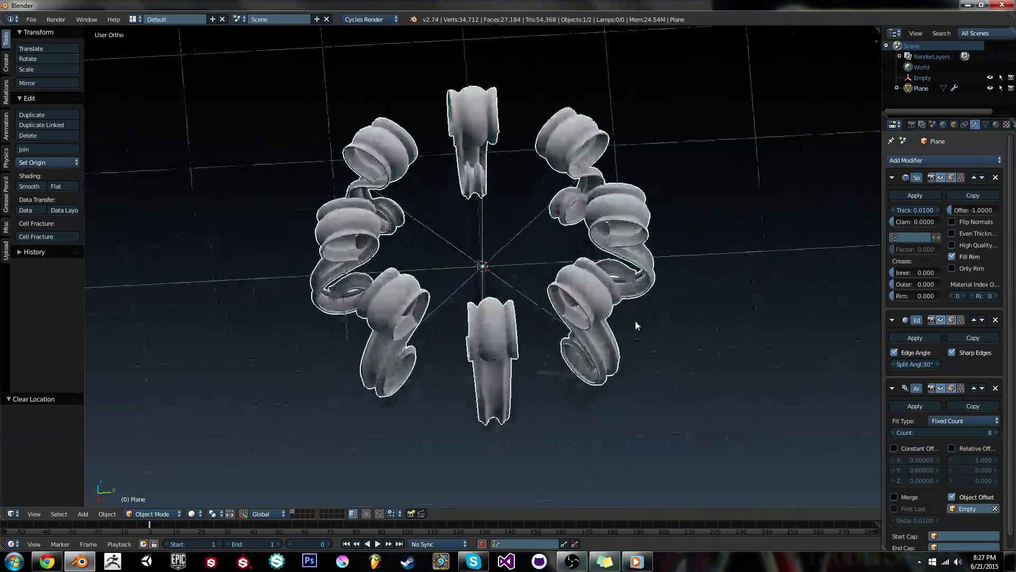
pyautogui.scroll(-2, 533, 293)
pyautogui.moveTo(609, 335); pyautogui.dragTo(440, 289, button='middle')
# In the right side view, rotate the whole scroll mesh 31.826° and move it inward toward the origin, then return to Object Mode.
pyautogui.press('KP_3')
pyautogui.press('Tab')
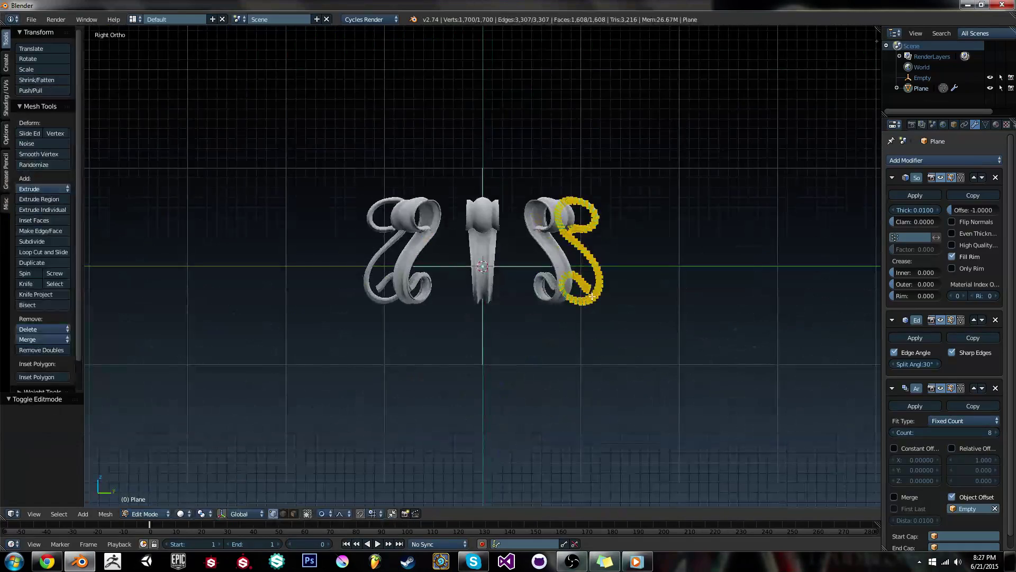
pyautogui.press('r')
pyautogui.click(705, 274)
pyautogui.scroll(5, 705, 274)
pyautogui.press('g')
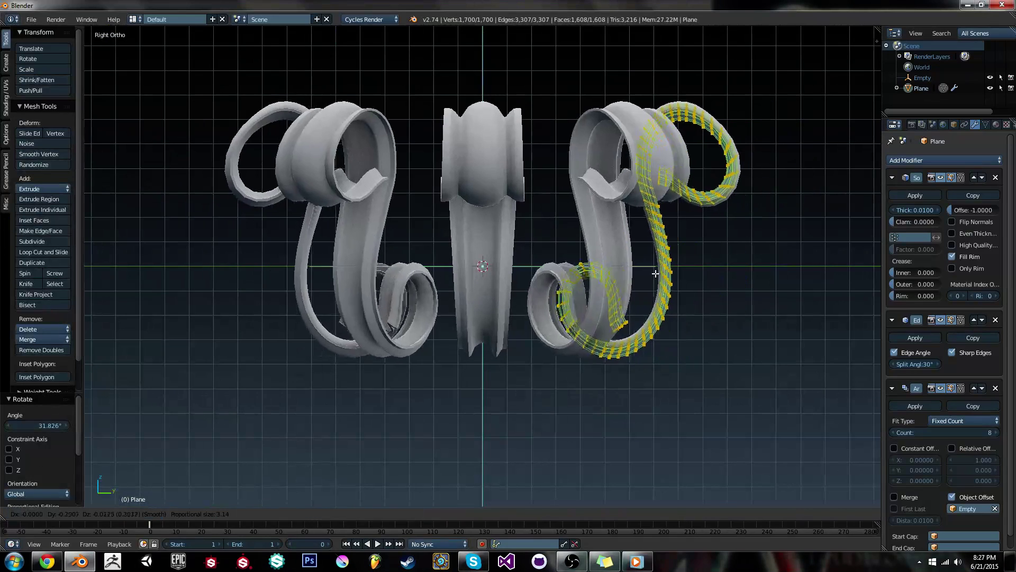
pyautogui.click(628, 276)
pyautogui.press('Tab')
# Change the viewport's matcap to the metallic gold one.
pyautogui.scroll(-2, 629, 277)
pyautogui.scroll(-2, 628, 277)
pyautogui.moveTo(628, 276); pyautogui.dragTo(583, 333, button='middle')
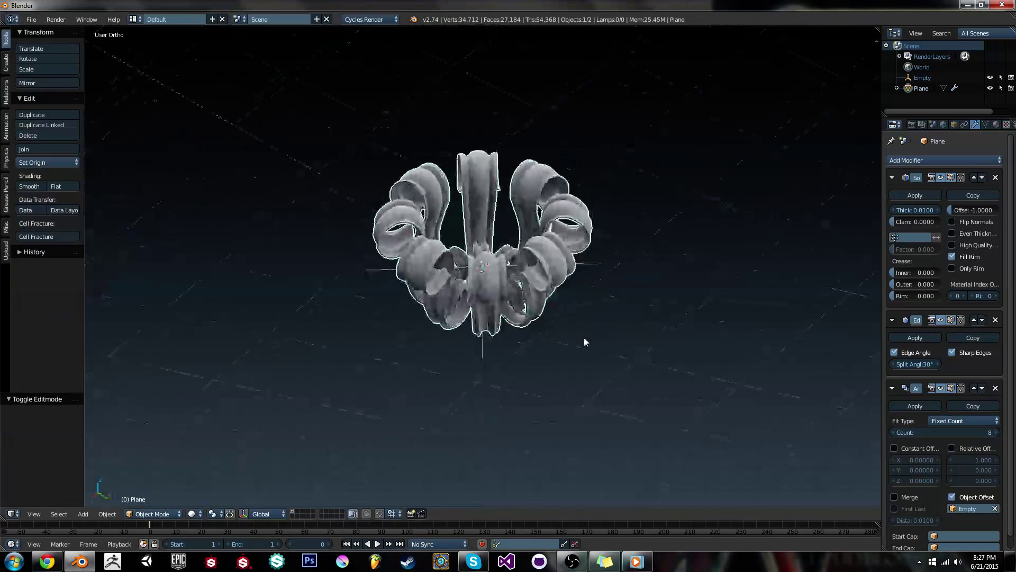
pyautogui.scroll(3, 583, 333)
pyautogui.press('n')
pyautogui.scroll(-10, 818, 402)
pyautogui.click(829, 339)
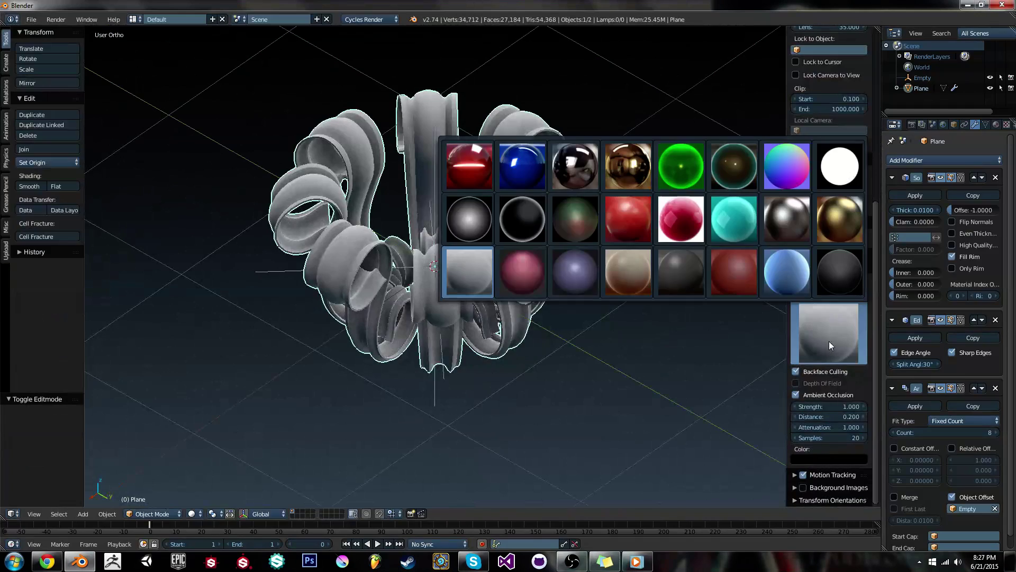
pyautogui.click(842, 209)
pyautogui.moveTo(530, 228); pyautogui.dragTo(557, 300, button='middle')
pyautogui.press('n')
# In the right side view, rotate the scroll mesh about -140° and move it 0.274 along Y and -0.069 along Z.
pyautogui.press('KP_1')
pyautogui.scroll(-3, 556, 302)
pyautogui.press('Tab')
pyautogui.press('KP_3')
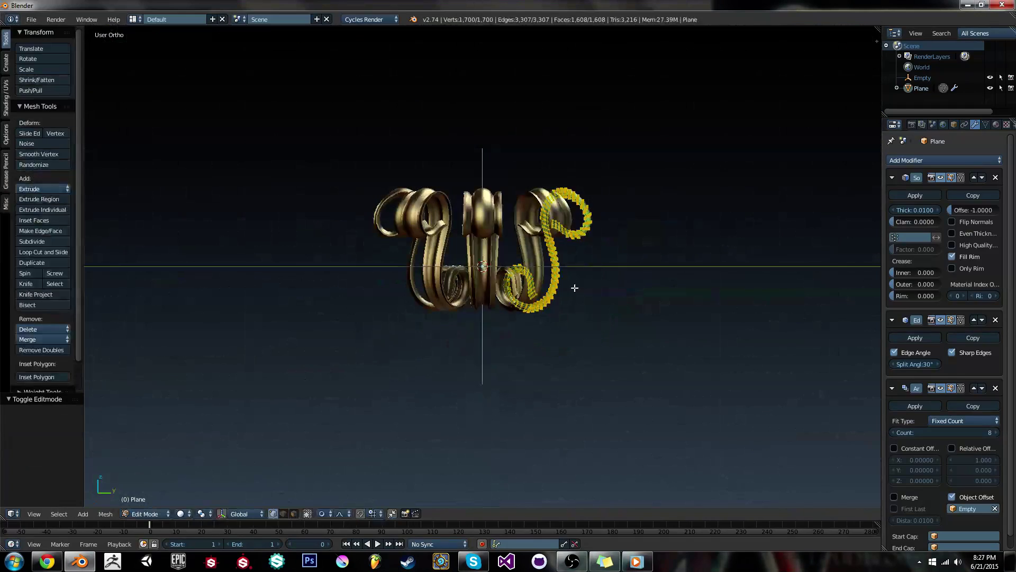
pyautogui.scroll(2, 575, 287)
pyautogui.press('r')
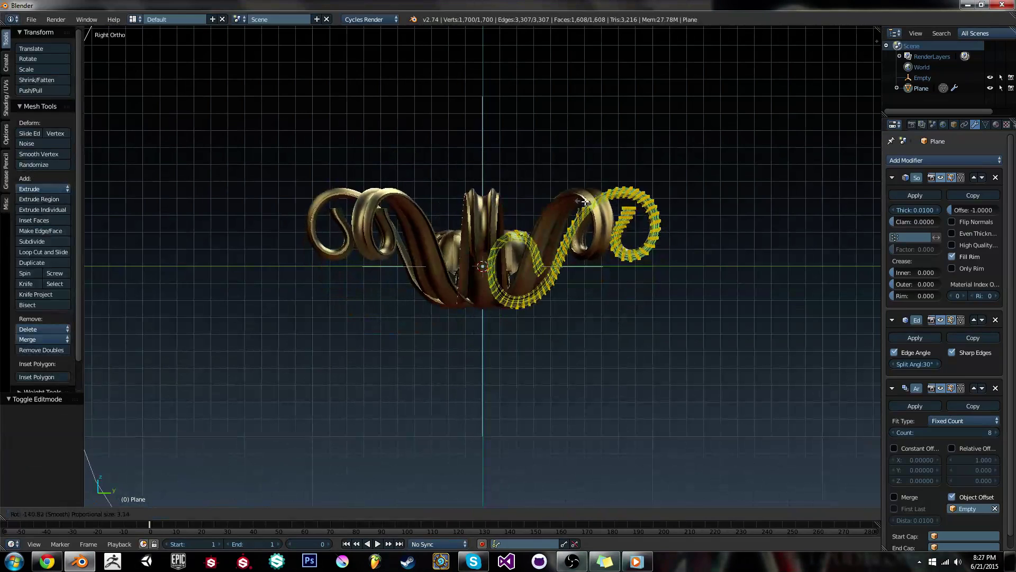
pyautogui.click(590, 206)
pyautogui.press('g')
pyautogui.click(636, 216)
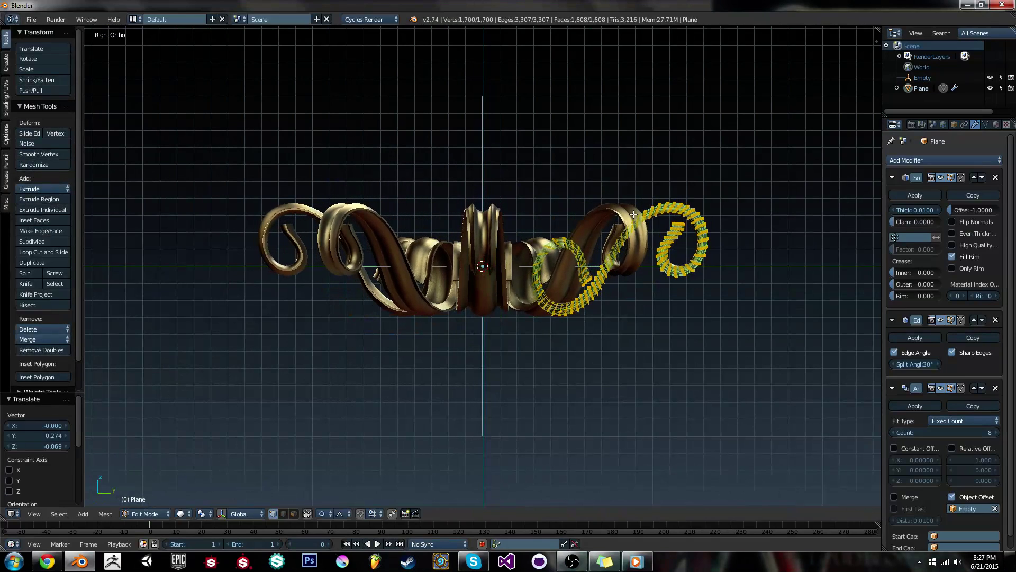
# Move the scroll mesh slightly farther outward from the array's centre and return to Object Mode.
pyautogui.moveTo(637, 279); pyautogui.dragTo(609, 253, button='middle')
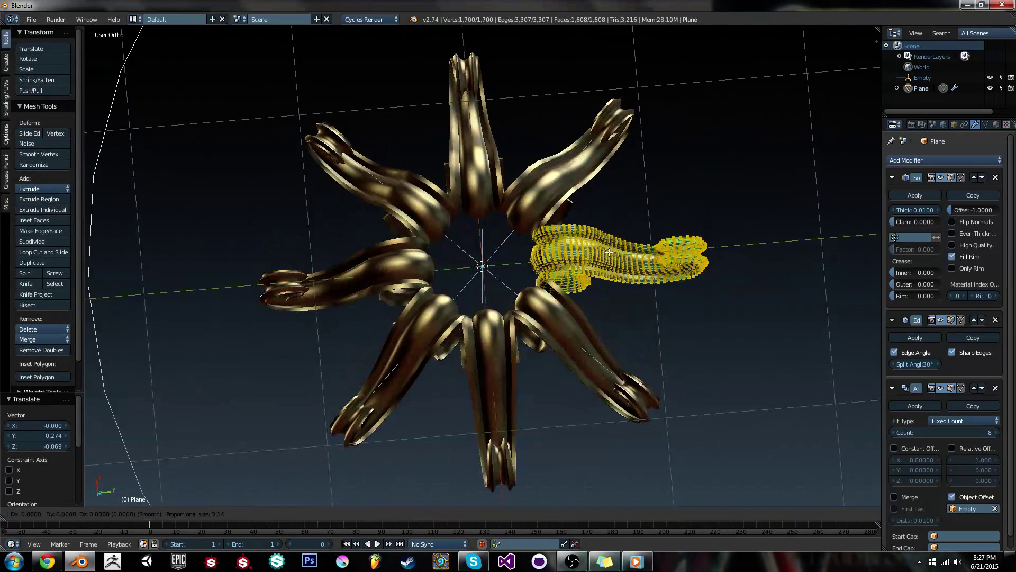
pyautogui.click(621, 252)
pyautogui.press('Tab')
pyautogui.scroll(-3, 614, 272)
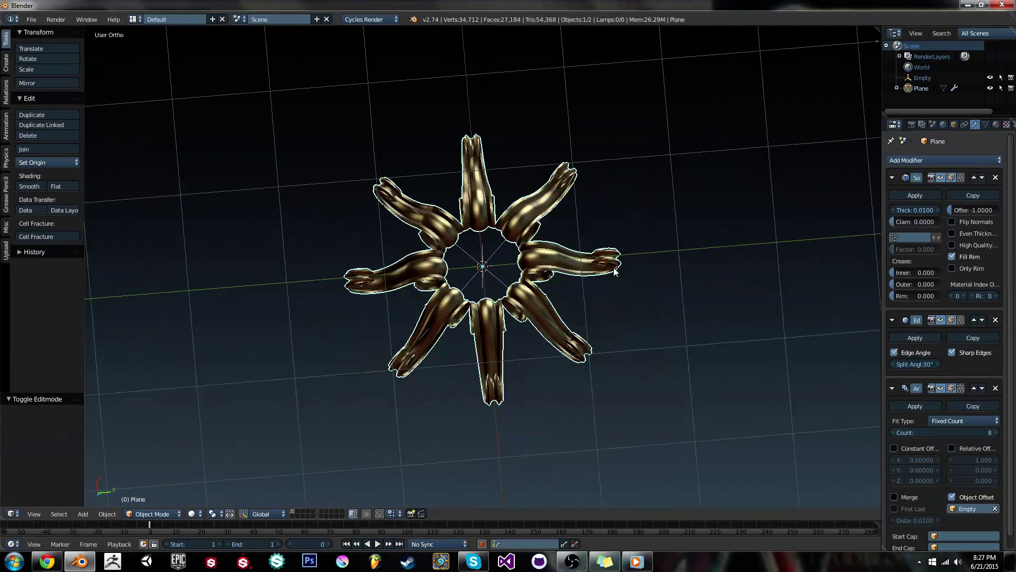
# Remove the grease pencil layer containing the black scribble over the chandelier's centre.
pyautogui.moveTo(614, 272); pyautogui.dragTo(504, 317, button='middle')
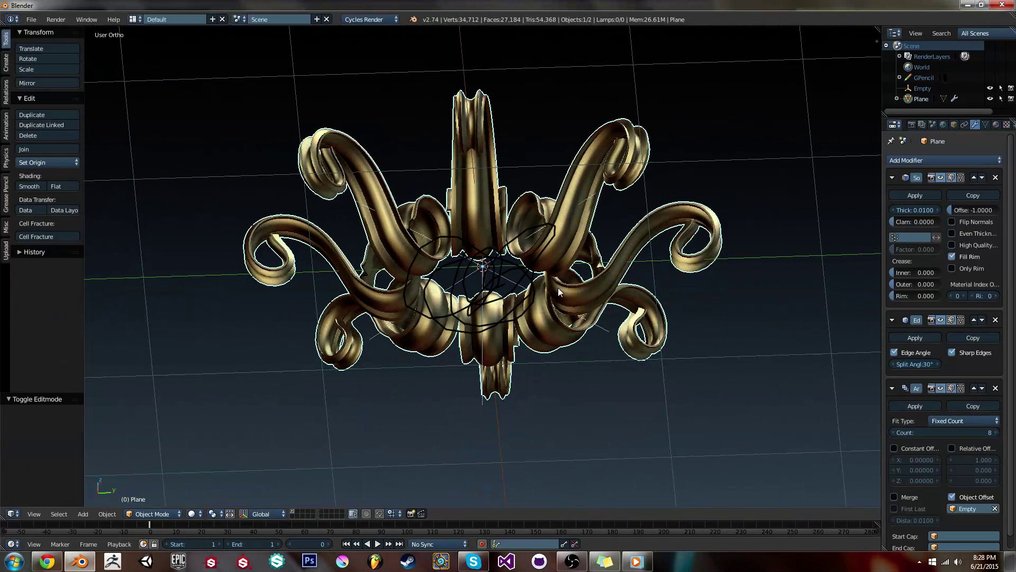
pyautogui.press('n')
pyautogui.scroll(-6, 849, 100)
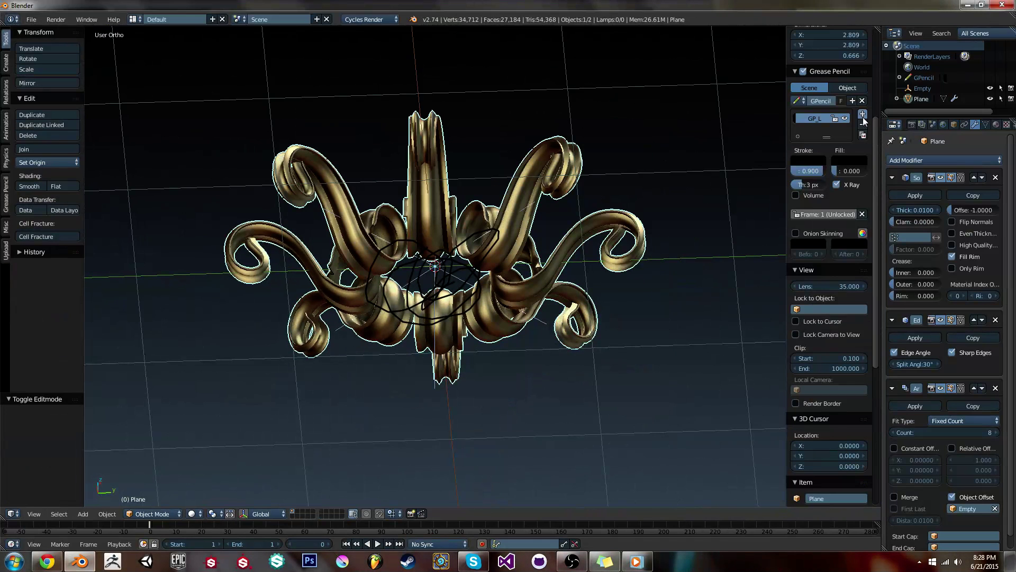
pyautogui.click(863, 115)
pyautogui.click(863, 125)
pyautogui.press('n')
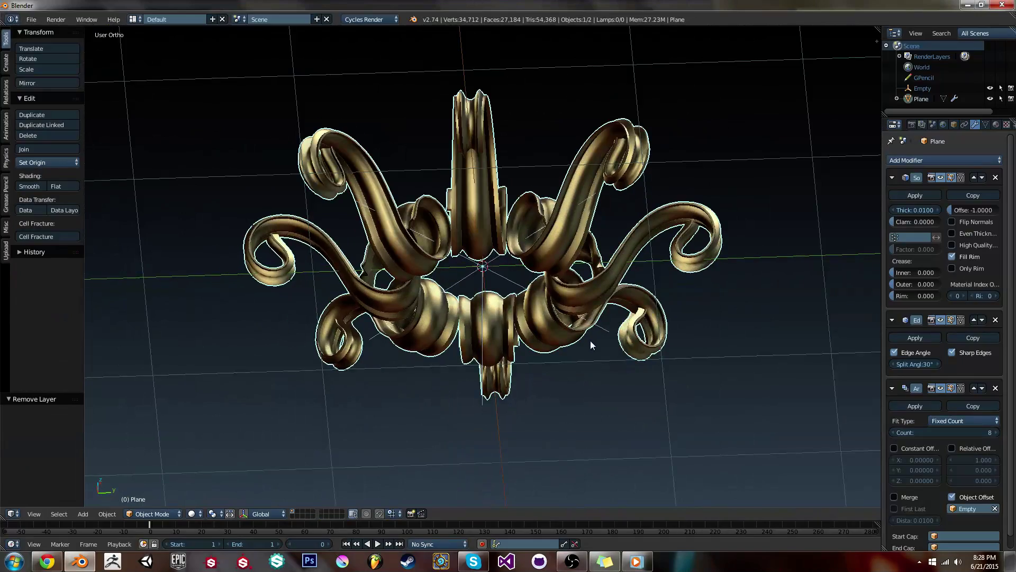
# In Edit Mode, duplicate the scroll mesh in the right side view and offset the copy 0.592 along Y and 0.059 along Z.
pyautogui.moveTo(592, 345)
pyautogui.mouseDown(button='middle')
pyautogui.moveTo(610, 277)
pyautogui.moveTo(492, 365)
pyautogui.moveTo(550, 313)
pyautogui.moveTo(585, 347)
pyautogui.mouseUp(button='middle')
pyautogui.press('Tab')
pyautogui.press('KP_1')
pyautogui.press('KP_3')
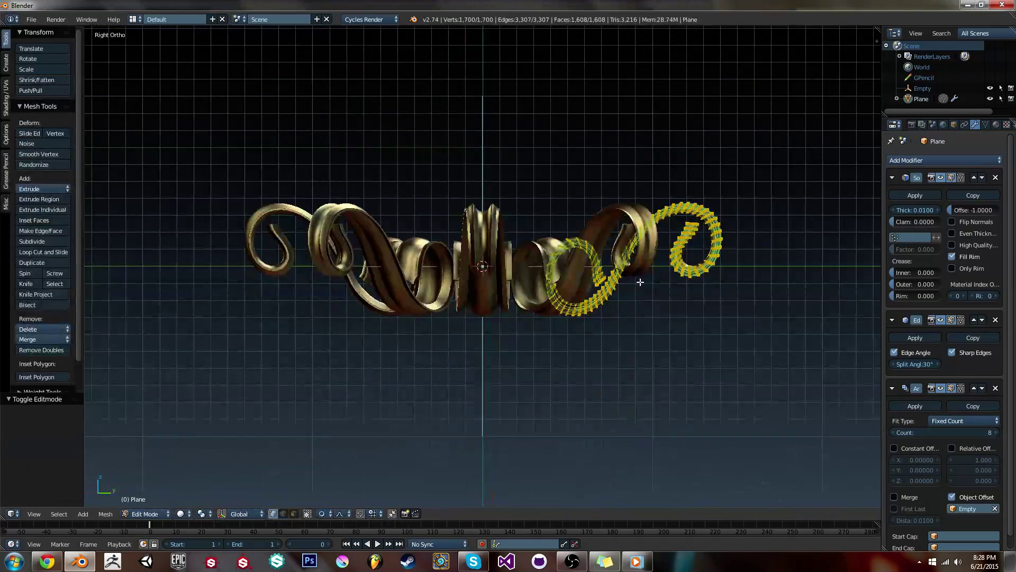
pyautogui.hotkey('shift', 'd')
pyautogui.click(722, 288)
pyautogui.moveTo(722, 287); pyautogui.dragTo(717, 118, button='middle')
pyautogui.press('r')
pyautogui.press('r')
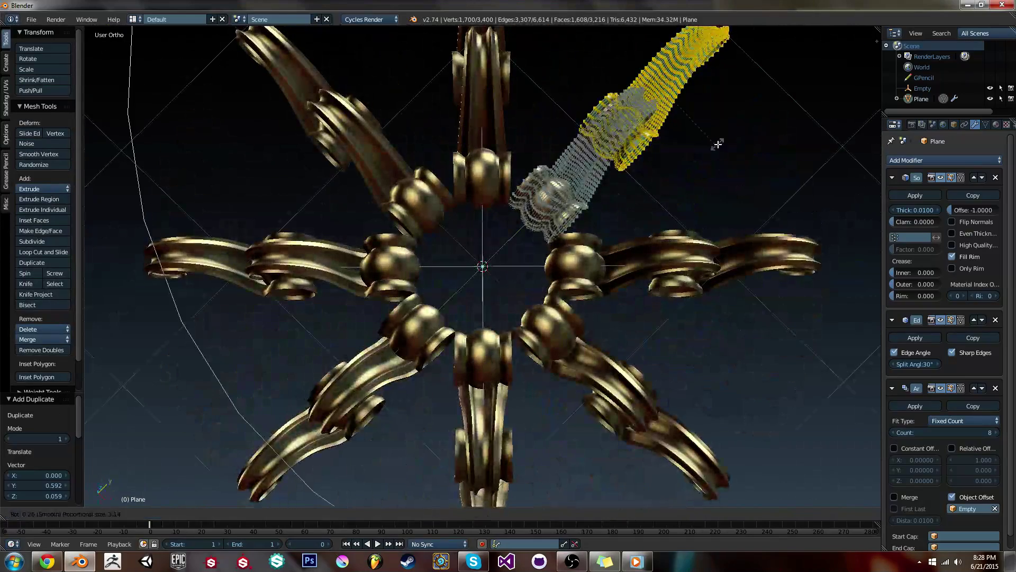
pyautogui.rightClick(709, 120)
pyautogui.press('KP_3')
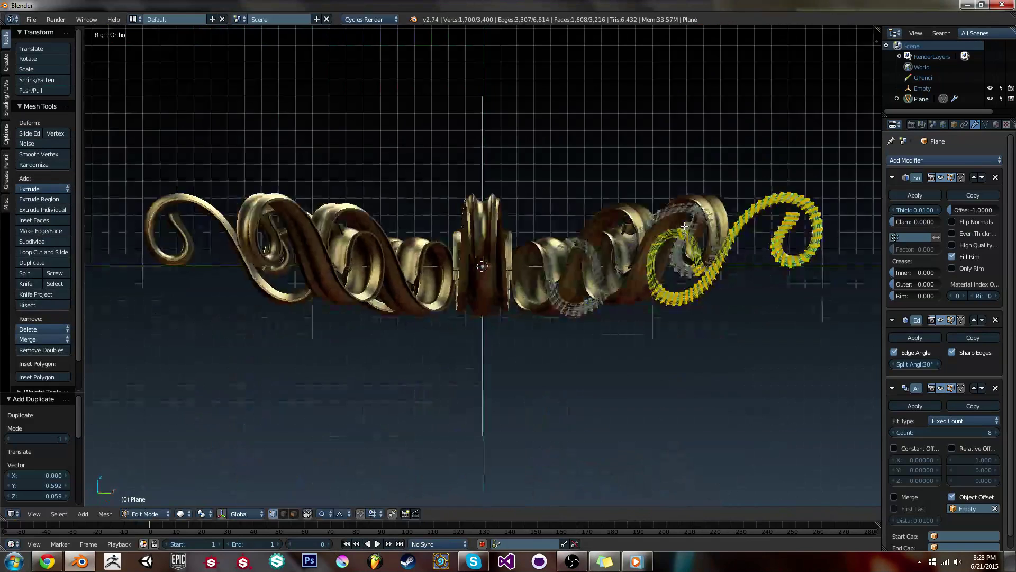
# In the front view, rotate the duplicated scroll onto its side and move it 0.202 along X and 0.006 along Z.
pyautogui.press('KP_1')
pyautogui.press('r')
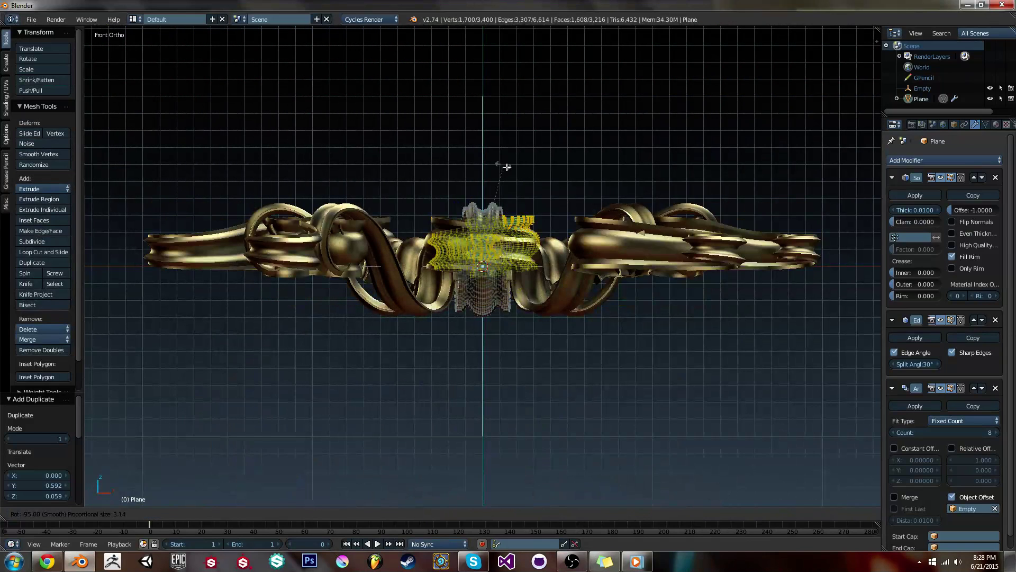
pyautogui.press('g')
pyautogui.click(575, 212)
pyautogui.press('r')
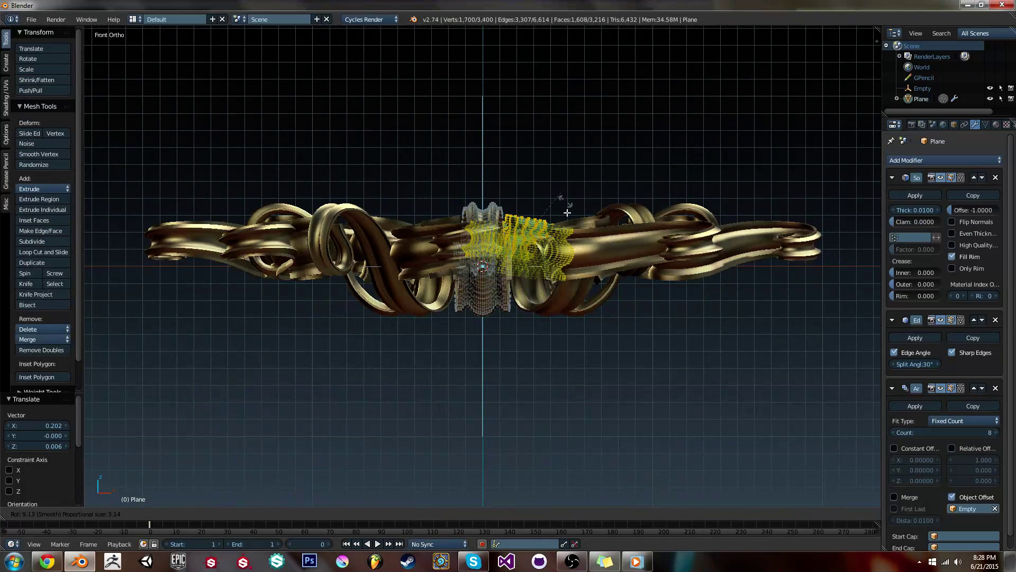
pyautogui.rightClick(577, 212)
# In the top view, rotate and shrink the flat duplicate, moving it -0.140 along X and -0.293 along Y into the gap between two arms.
pyautogui.moveTo(591, 222); pyautogui.dragTo(596, 321, button='middle')
pyautogui.press('KP_7')
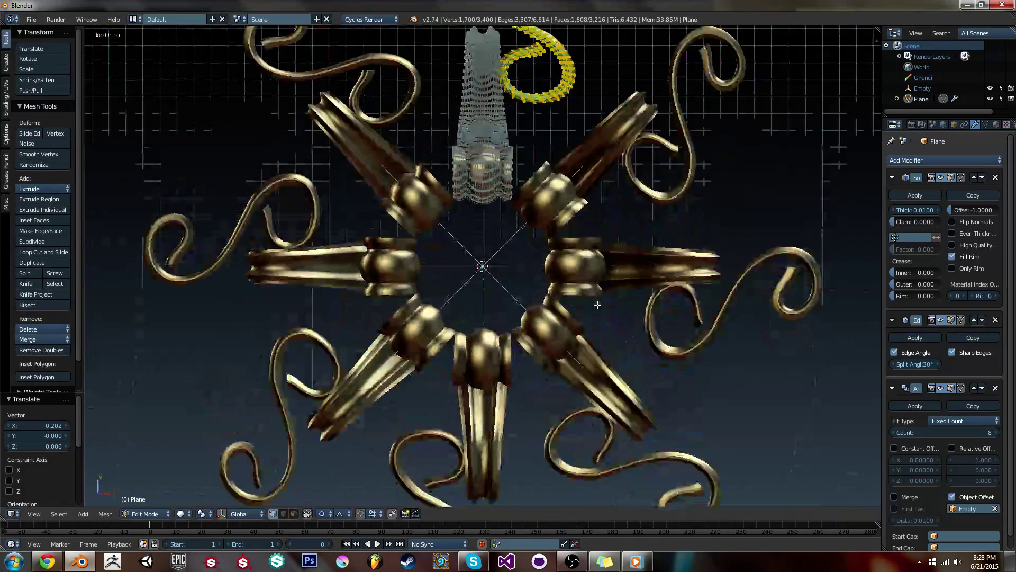
pyautogui.keyDown('shift'); pyautogui.moveTo(541, 224); pyautogui.dragTo(548, 276, button='middle'); pyautogui.keyUp('shift')
pyautogui.press('r')
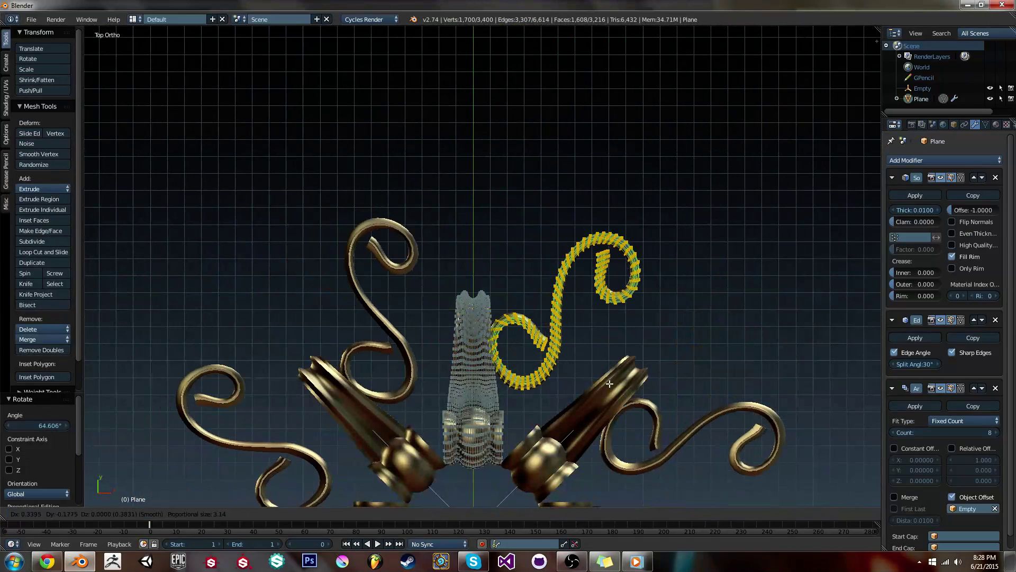
pyautogui.click(504, 393)
pyautogui.press('s')
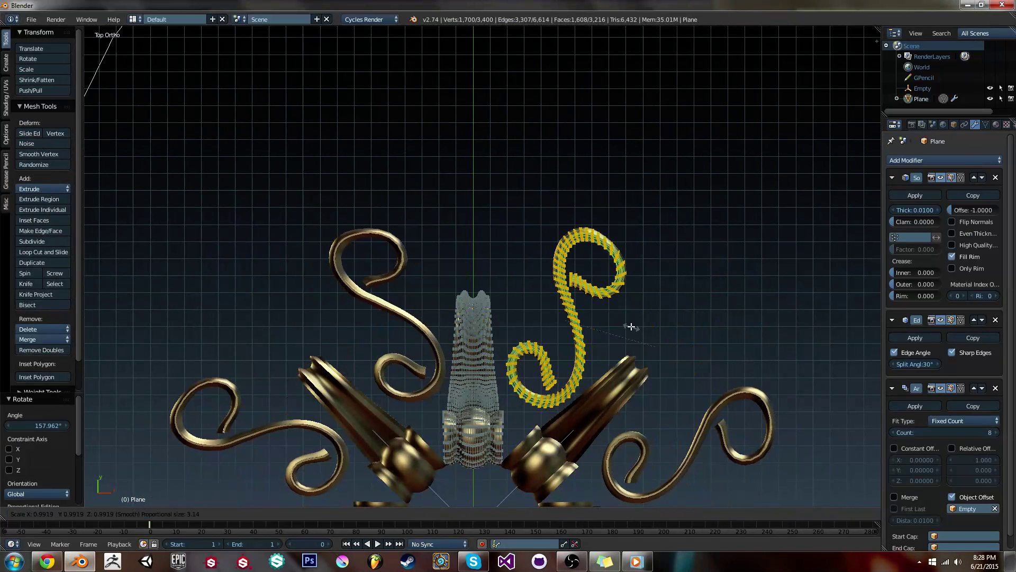
pyautogui.click(621, 324)
pyautogui.press('g')
pyautogui.click(598, 361)
# In the right side view, raise the small flat scroll along Z by 0.044 and a further 0.118.
pyautogui.press('KP_3')
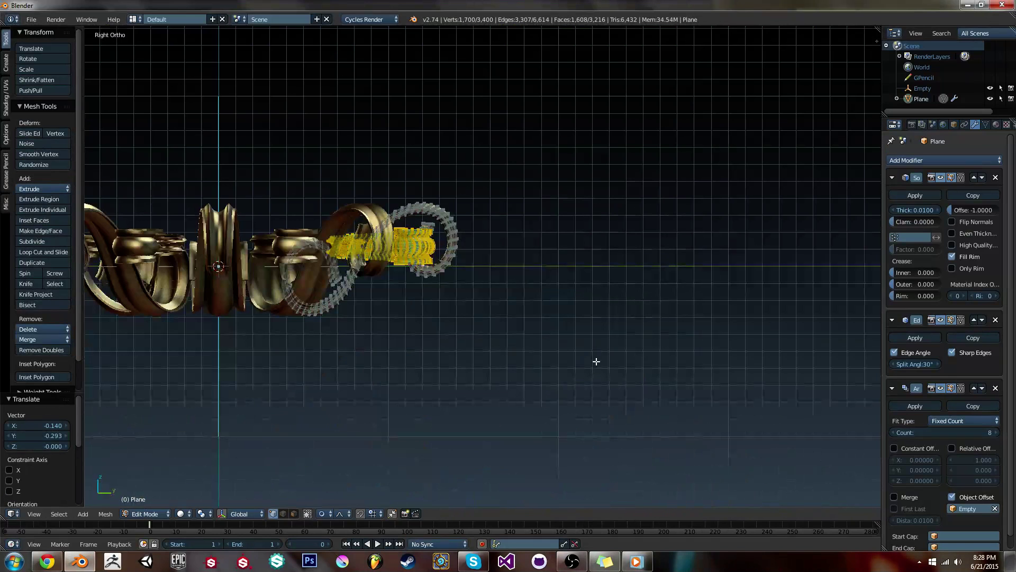
pyautogui.keyDown('shift'); pyautogui.moveTo(453, 286); pyautogui.dragTo(608, 354, button='middle'); pyautogui.keyUp('shift')
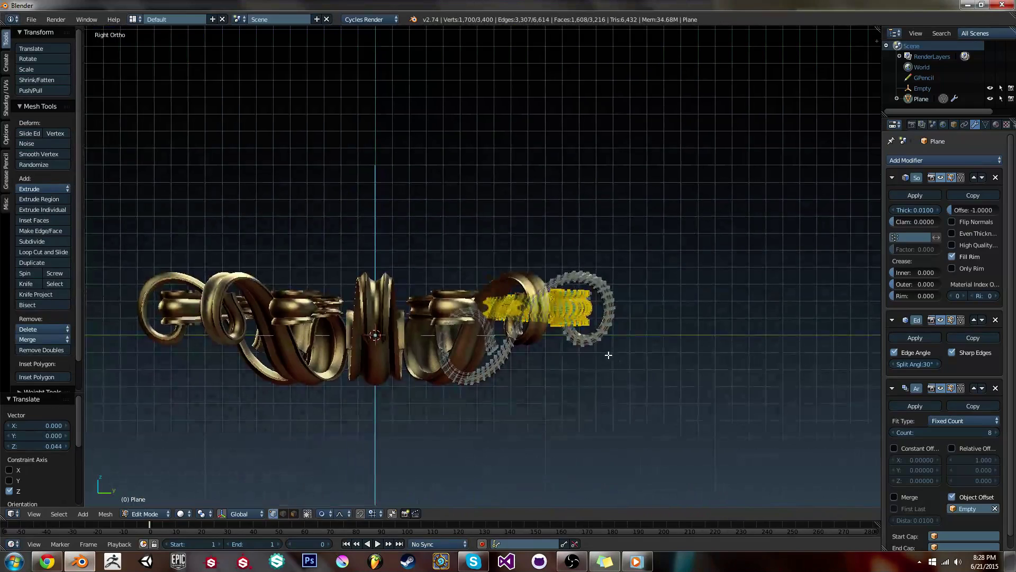
pyautogui.press('g')
pyautogui.press('z')
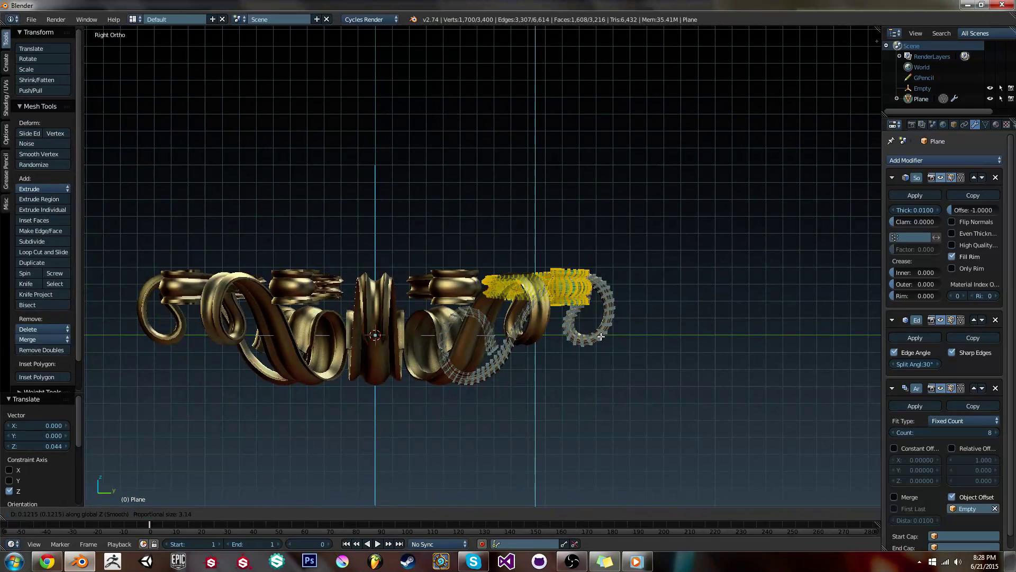
pyautogui.moveTo(601, 337); pyautogui.dragTo(507, 371, button='middle')
# In the top view, nudge the small scroll 0.009 along Y, rotate it slightly between the arms and return to Object Mode.
pyautogui.press('KP_7')
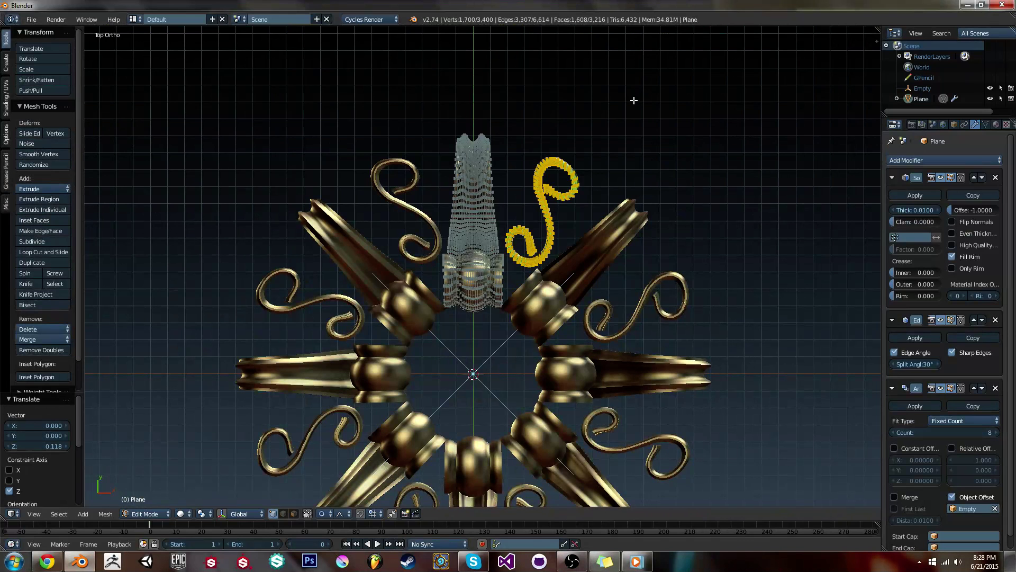
pyautogui.press('r')
pyautogui.press('g')
pyautogui.click(634, 138)
pyautogui.press('r')
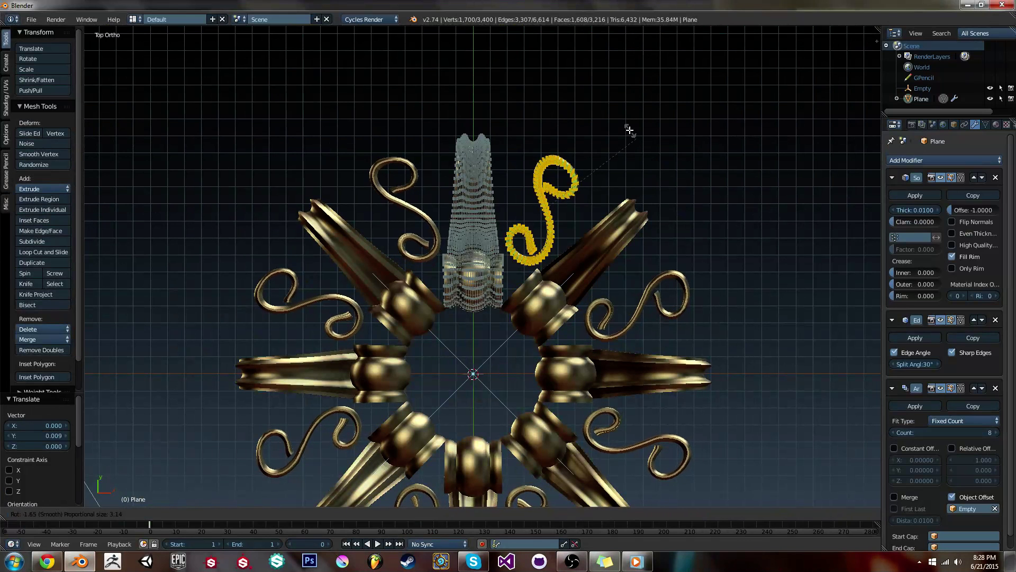
pyautogui.click(615, 126)
pyautogui.press('g')
pyautogui.click(614, 126)
pyautogui.press('Tab')
pyautogui.moveTo(615, 129); pyautogui.dragTo(630, 321, button='middle')
# In Edit Mode from the top view, select only one cross-section of vertices on the small scroll's outer curl.
pyautogui.press('Tab')
pyautogui.press('KP_7')
pyautogui.scroll(6, 554, 204)
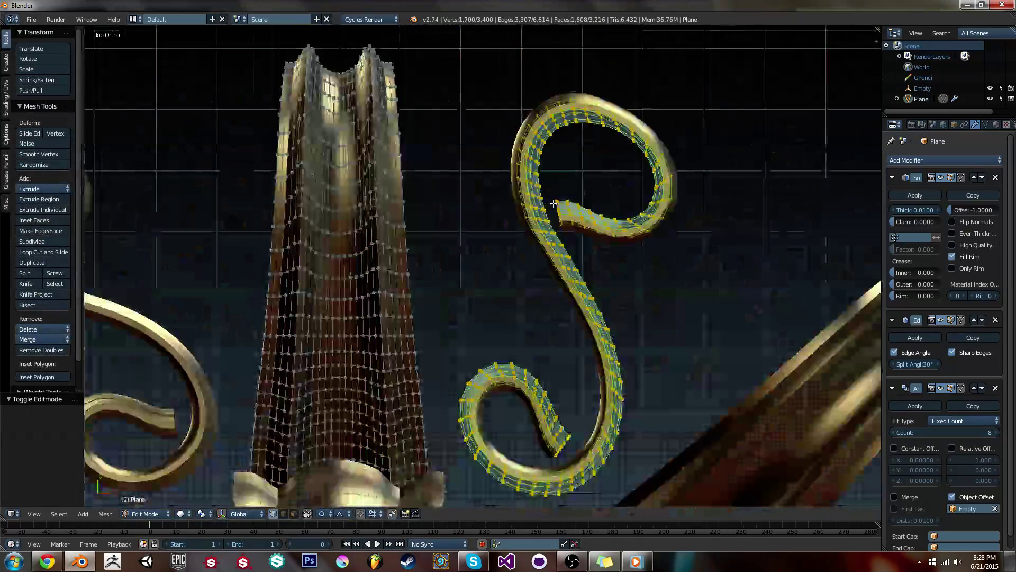
pyautogui.press('a')
pyautogui.press('b')
pyautogui.moveTo(495, 66); pyautogui.dragTo(516, 70)
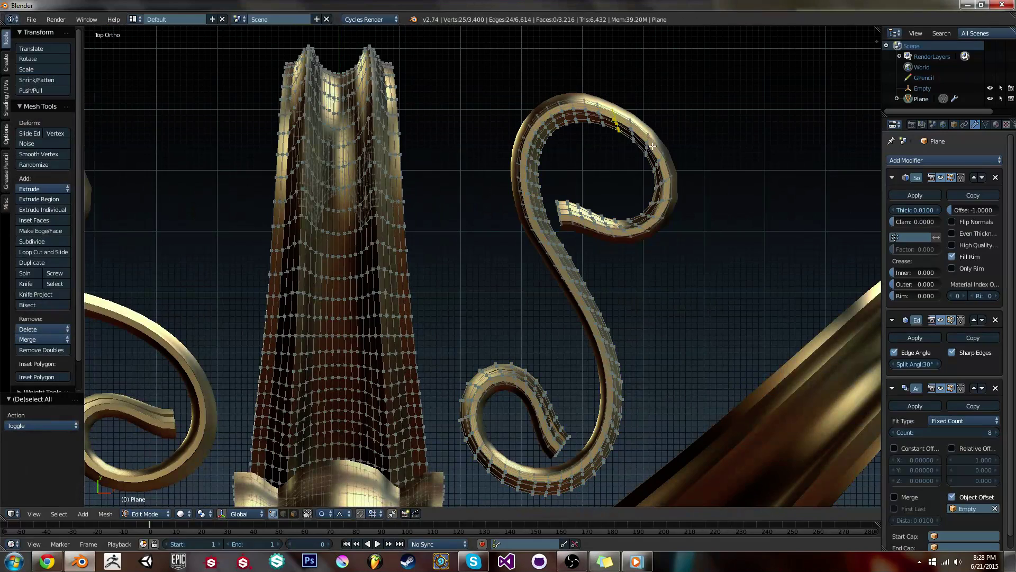
# Set proportional editing to Connected, scale the selected cross-section by 1.582 in X and Y to enlarge the outer curl, and return to Object Mode.
pyautogui.scroll(-2, 688, 137)
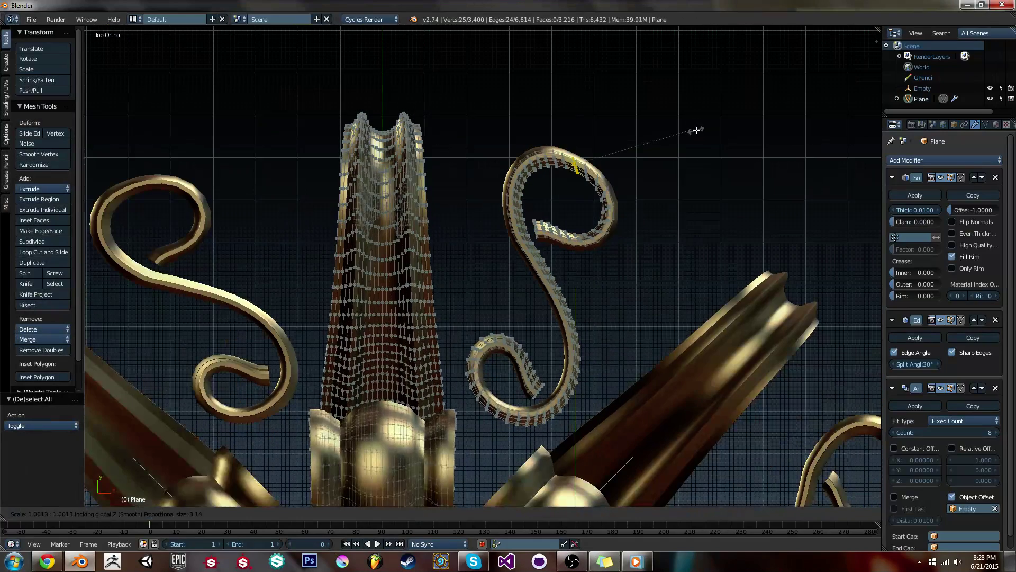
pyautogui.rightClick(744, 163)
pyautogui.scroll(1, 745, 164)
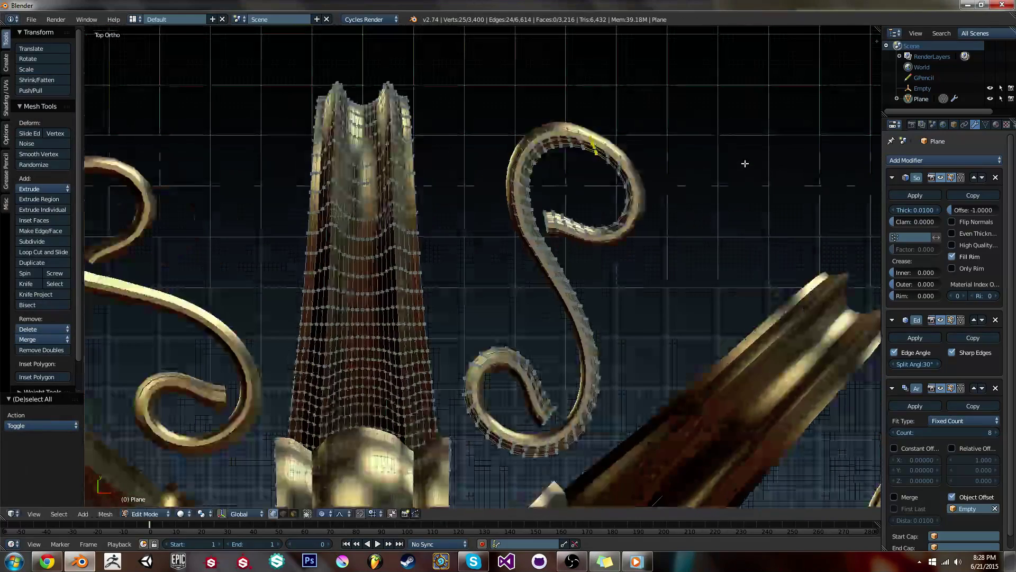
pyautogui.scroll(-5, 745, 164)
pyautogui.click(322, 513)
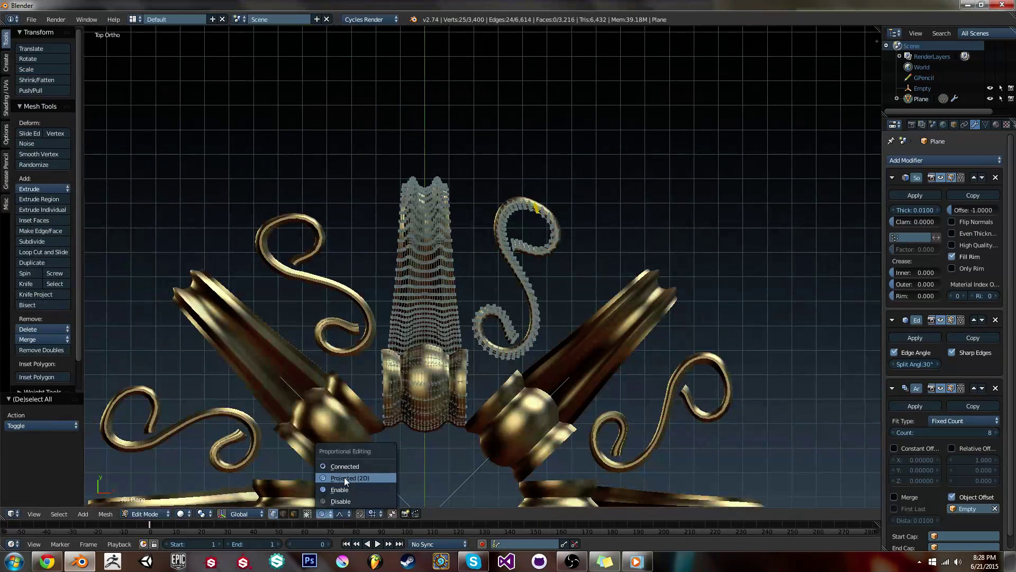
pyautogui.scroll(10, 677, 185)
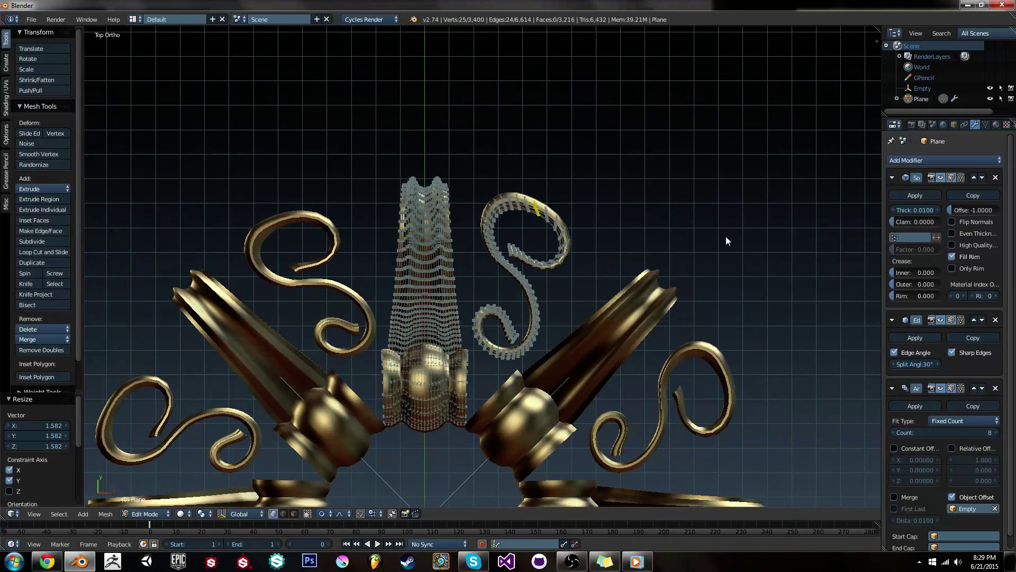
pyautogui.press('Tab')
# Examine the arrayed chandelier from above, below and the sides, including close-ups of the large arms and the small scrolls between them.
pyautogui.moveTo(715, 294); pyautogui.dragTo(613, 307, button='middle')
pyautogui.scroll(-5, 522, 326)
pyautogui.scroll(5, 587, 285)
pyautogui.scroll(-4, 602, 281)
pyautogui.scroll(4, 585, 312)
pyautogui.scroll(-3, 586, 311)
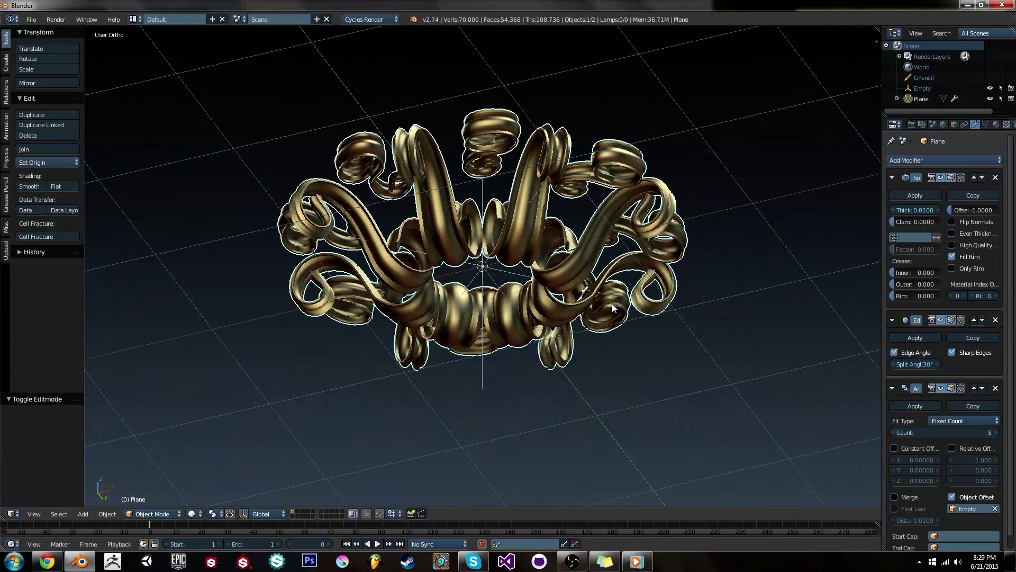
pyautogui.moveTo(728, 194); pyautogui.dragTo(687, 223, button='middle')
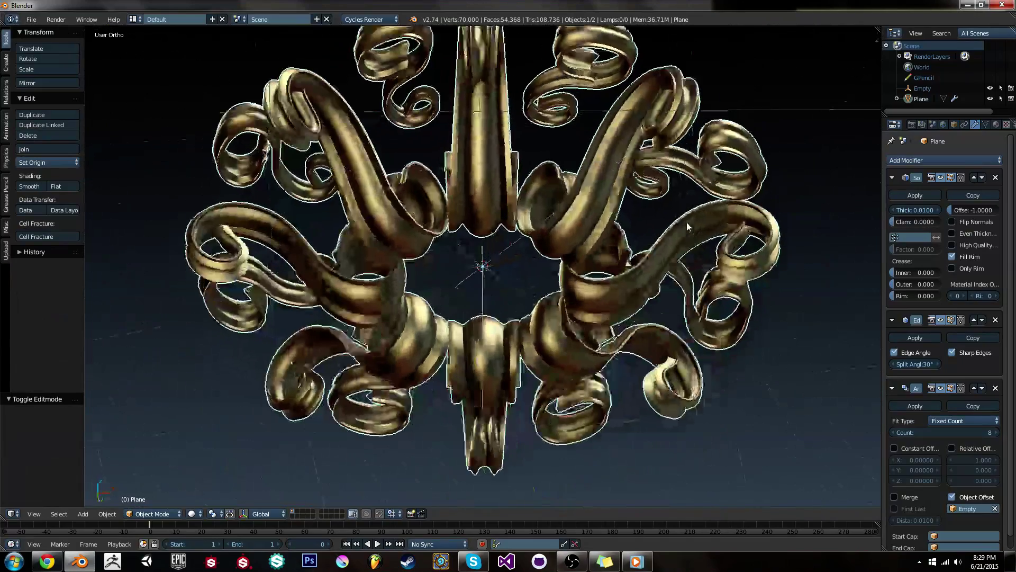
pyautogui.scroll(5, 701, 150)
pyautogui.scroll(-5, 701, 150)
pyautogui.moveTo(702, 150); pyautogui.dragTo(297, 371, button='middle')
pyautogui.scroll(5, 571, 221)
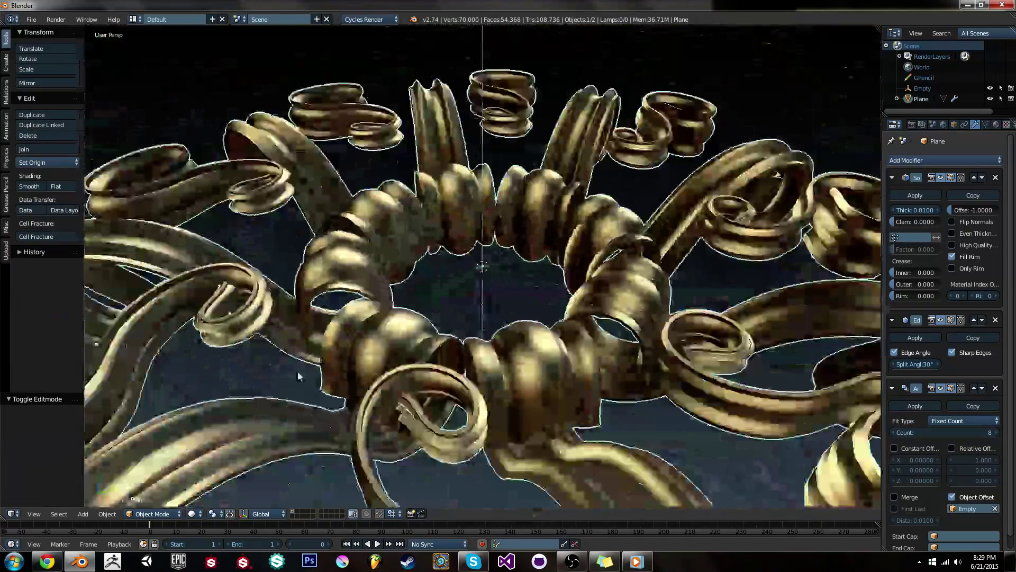
pyautogui.scroll(-5, 298, 371)
pyautogui.moveTo(535, 334); pyautogui.dragTo(416, 206, button='middle')
pyautogui.scroll(5, 544, 286)
pyautogui.scroll(-3, 633, 293)
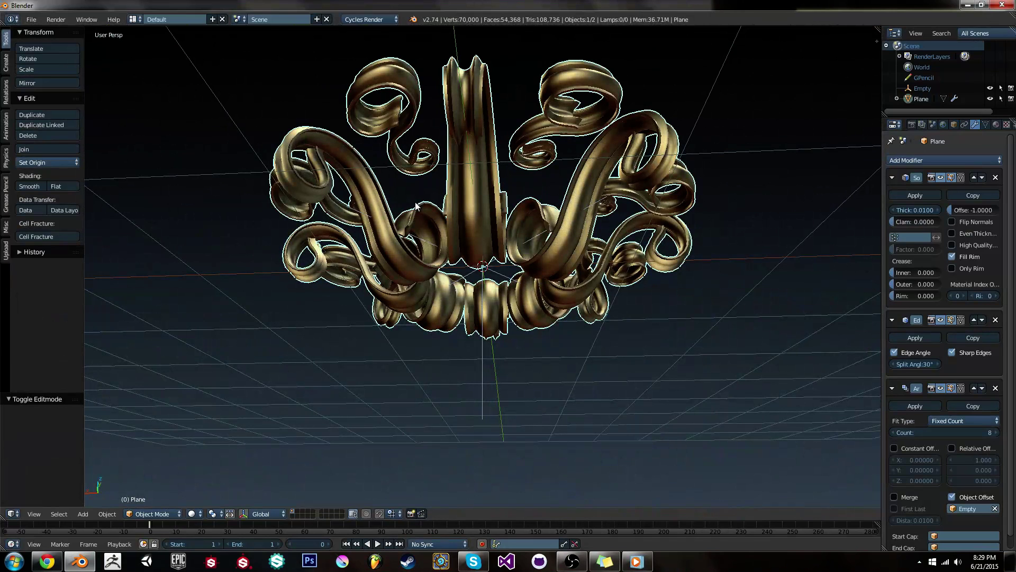
pyautogui.moveTo(464, 160); pyautogui.dragTo(535, 209, button='middle')
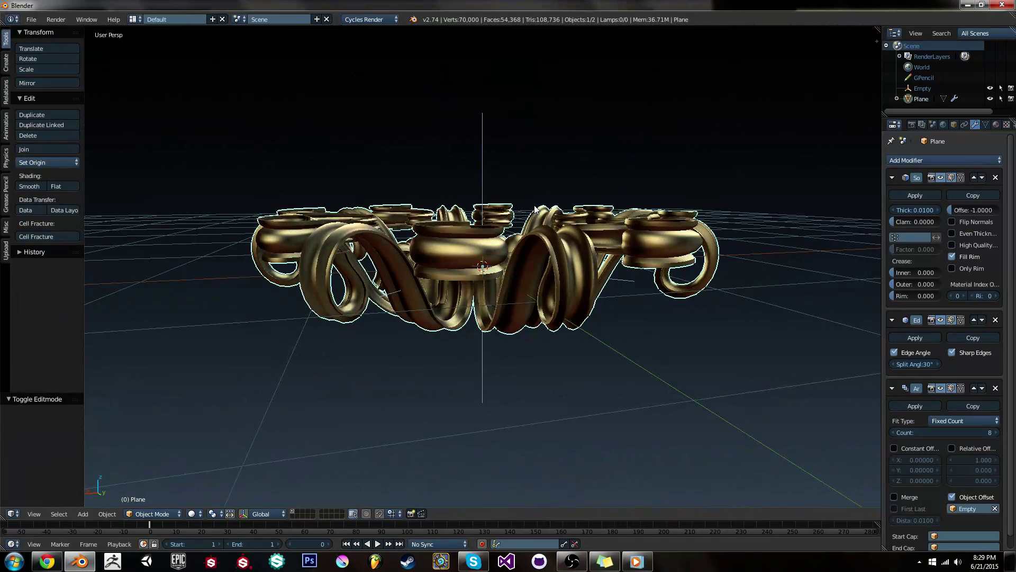
pyautogui.moveTo(535, 208); pyautogui.dragTo(578, 266, button='middle')
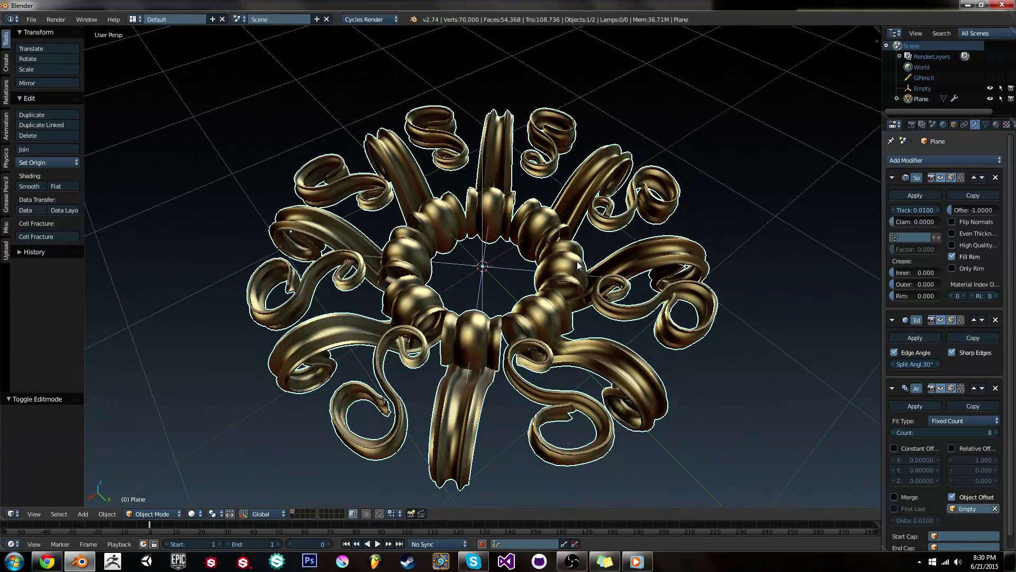
pyautogui.moveTo(580, 230); pyautogui.dragTo(436, 376, button='middle')
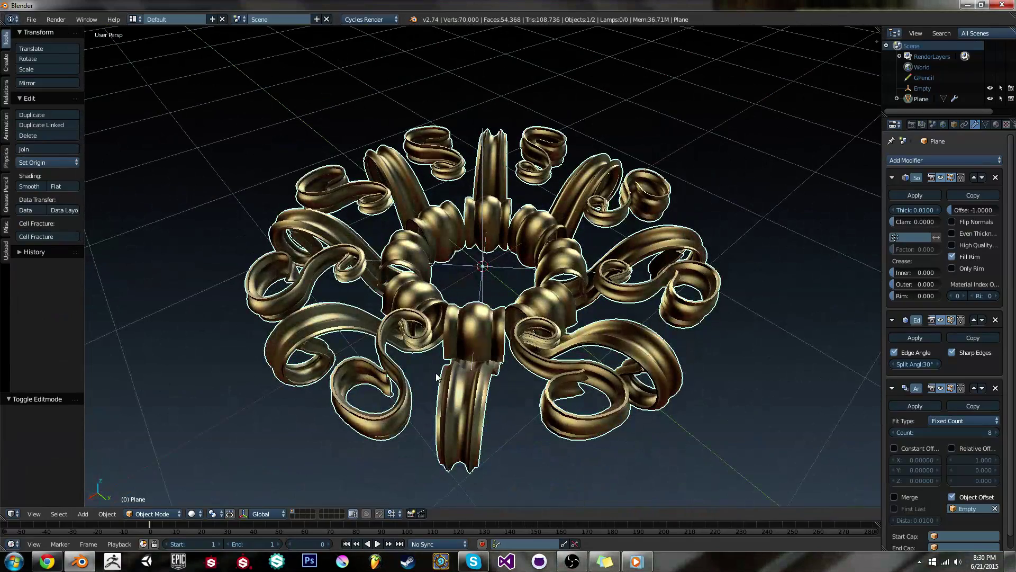
pyautogui.moveTo(613, 241); pyautogui.dragTo(607, 315, button='middle')
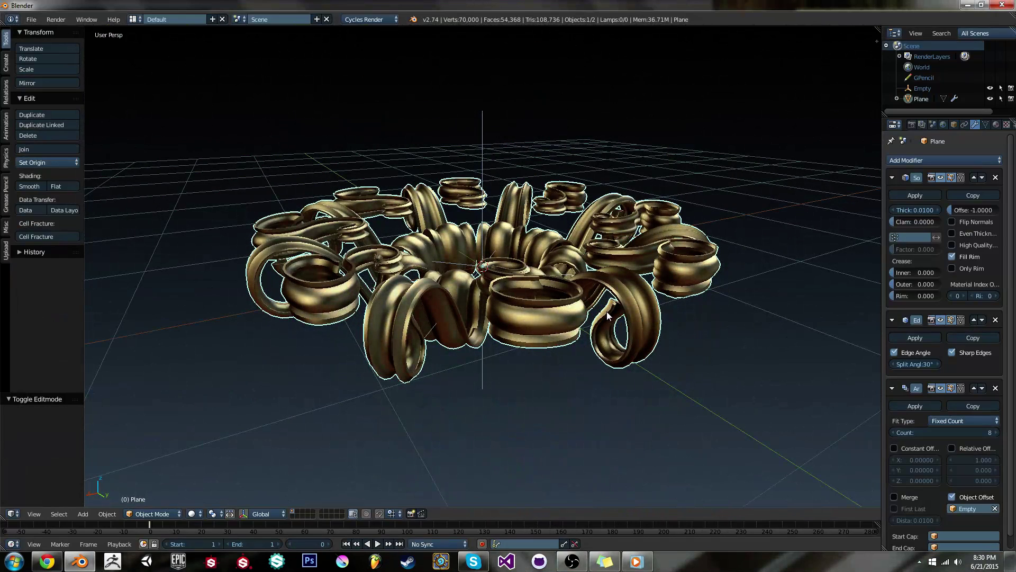
pyautogui.moveTo(704, 182); pyautogui.dragTo(567, 248, button='middle')
pyautogui.scroll(7, 510, 194)
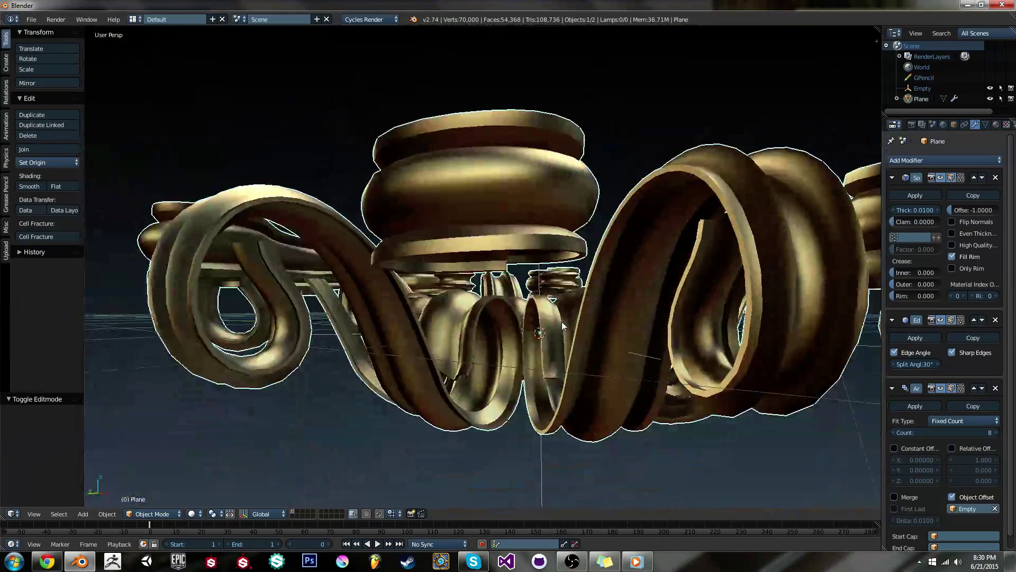
pyautogui.scroll(-6, 563, 331)
pyautogui.moveTo(563, 397); pyautogui.dragTo(607, 269, button='middle')
pyautogui.press('KP_Decimal')
pyautogui.scroll(3, 577, 319)
pyautogui.scroll(-4, 572, 319)
pyautogui.scroll(4, 622, 314)
pyautogui.scroll(-3, 607, 328)
pyautogui.scroll(4, 714, 258)
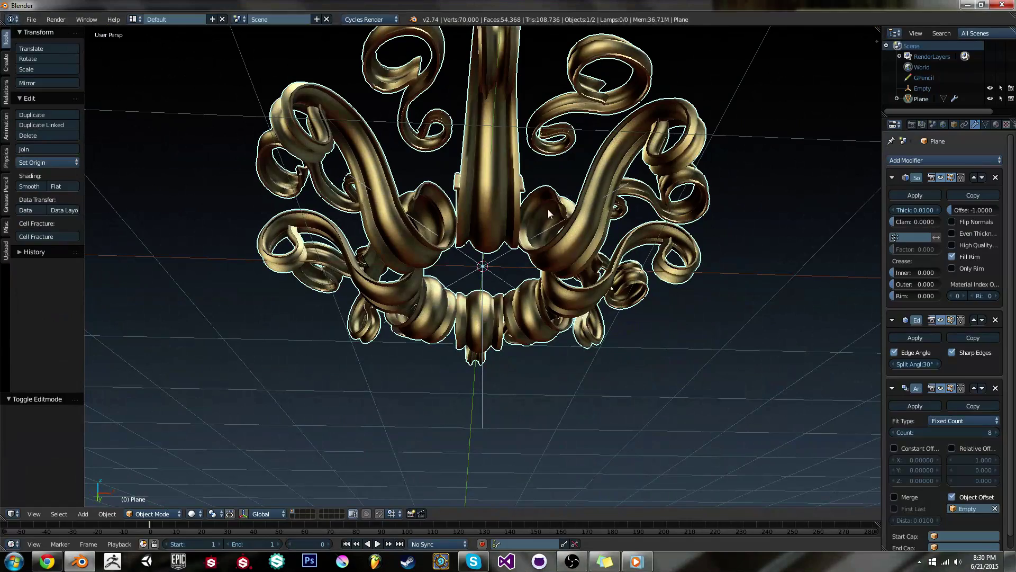
pyautogui.moveTo(547, 209); pyautogui.dragTo(601, 254, button='middle')
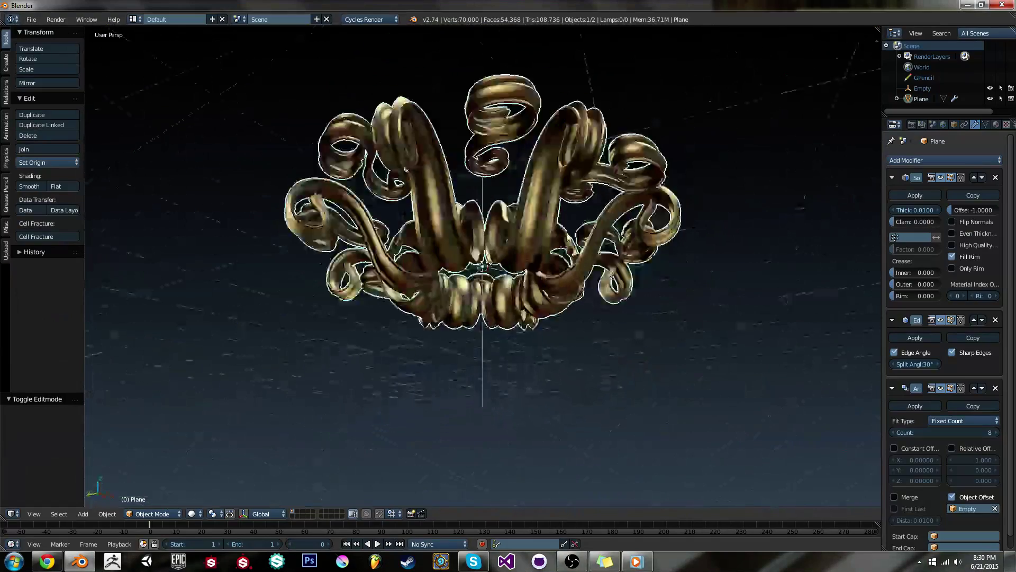
pyautogui.moveTo(405, 169); pyautogui.dragTo(515, 152, button='middle')
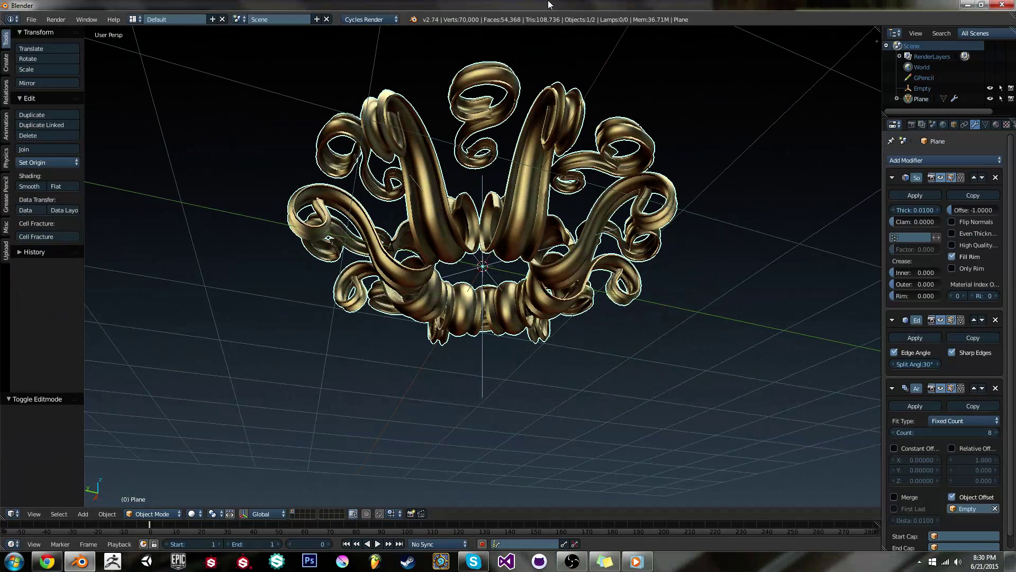
pyautogui.moveTo(515, 107); pyautogui.dragTo(496, 209, button='middle')
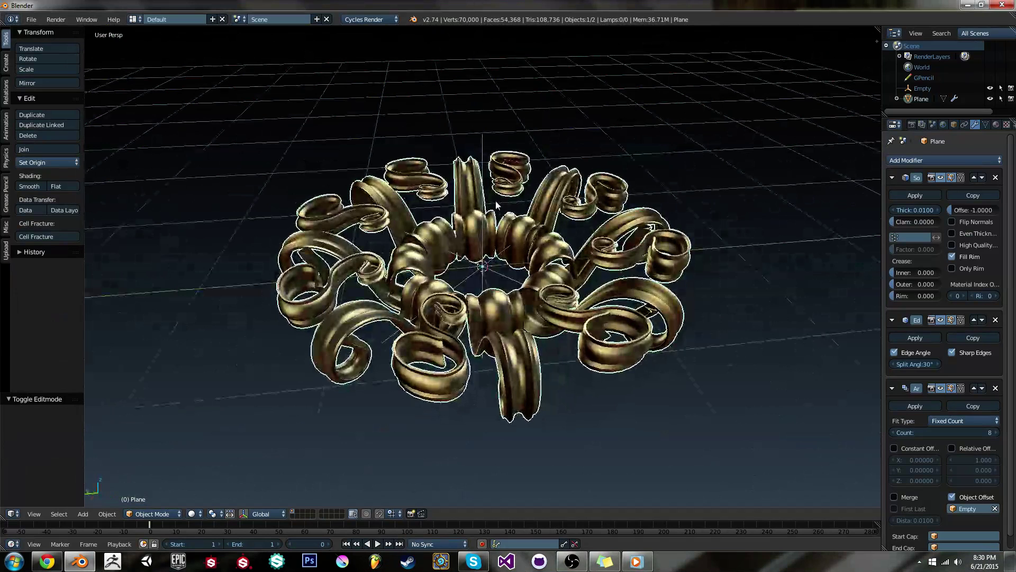